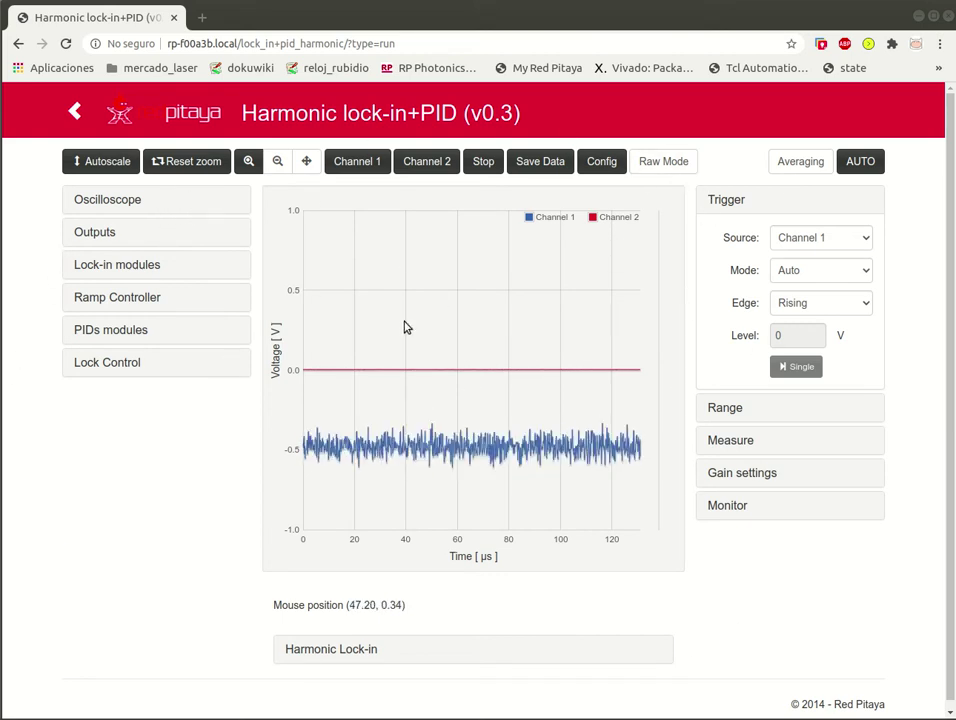
# - Expand the Oscilloscope panel to view the channel settings, then collapse it again
pyautogui.click(142, 205)
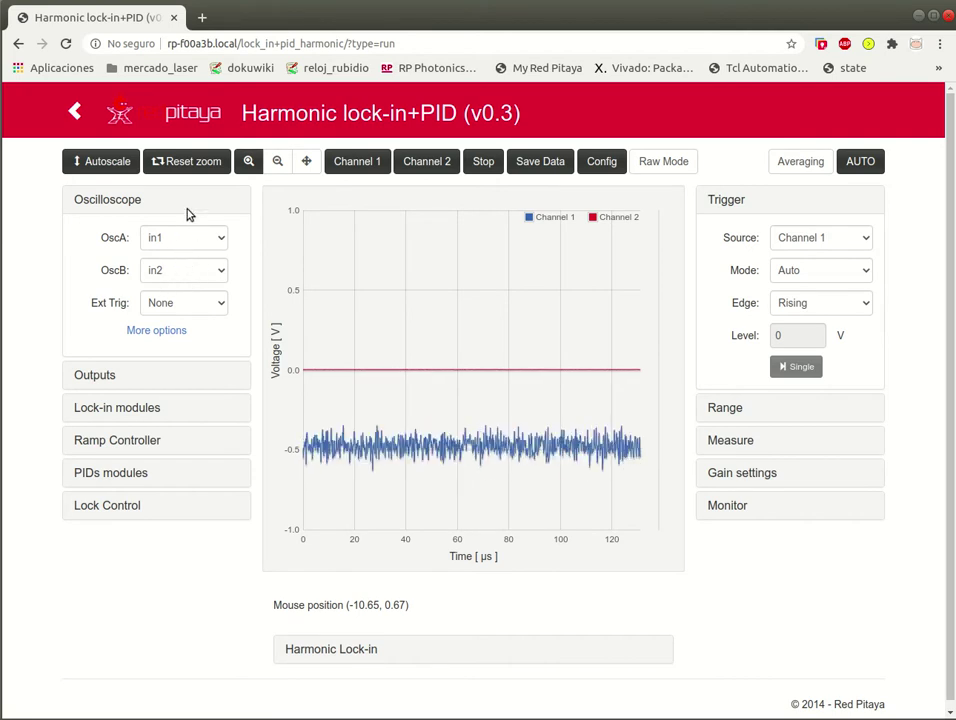
pyautogui.click(188, 209)
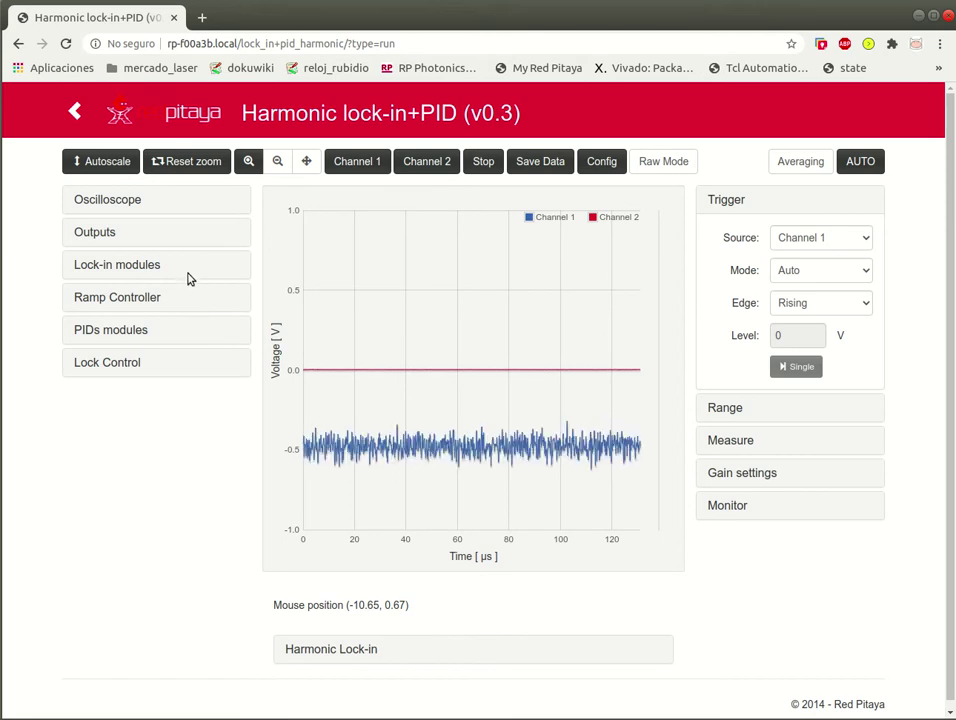
# - Expand Ramp Controller, switch oscilloscope channel A to ctrl_A, and collapse the Oscilloscope panel
pyautogui.click(184, 306)
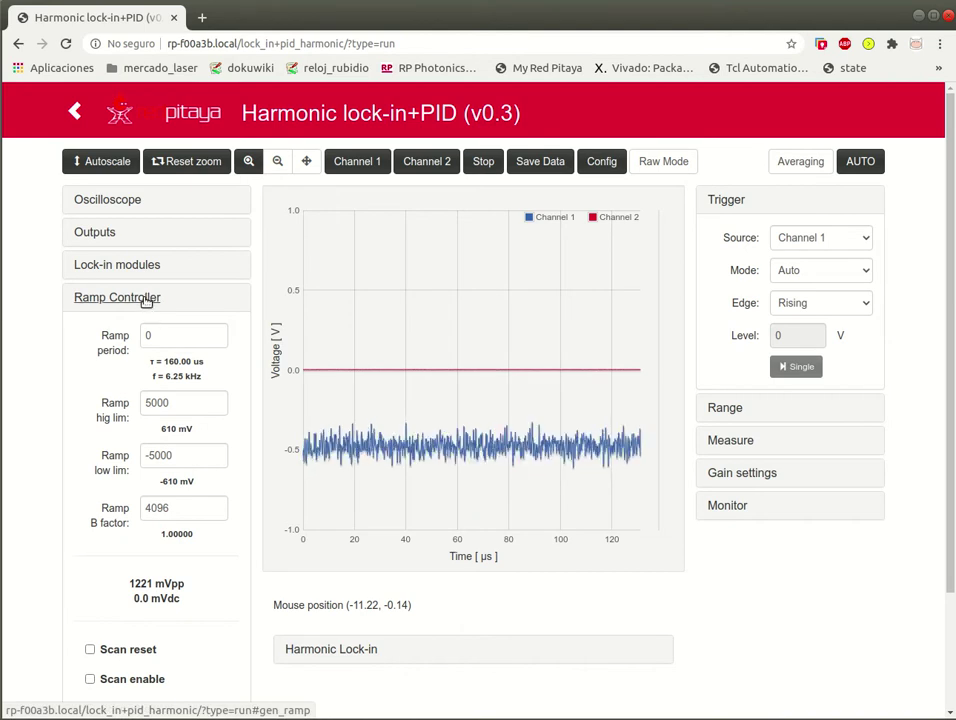
pyautogui.click(153, 206)
pyautogui.click(184, 240)
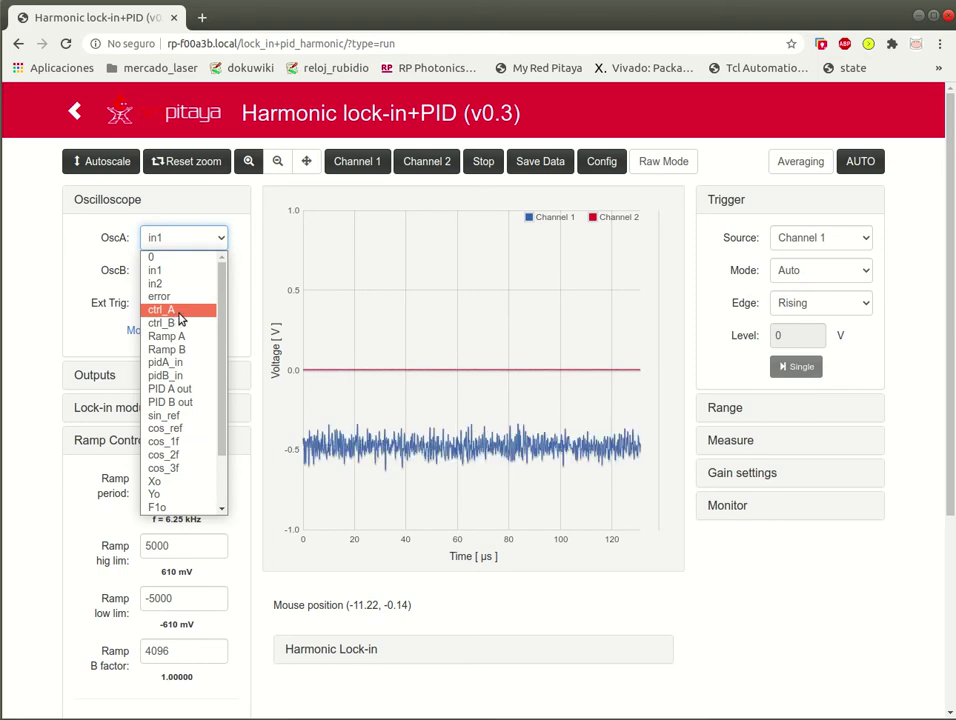
pyautogui.click(180, 318)
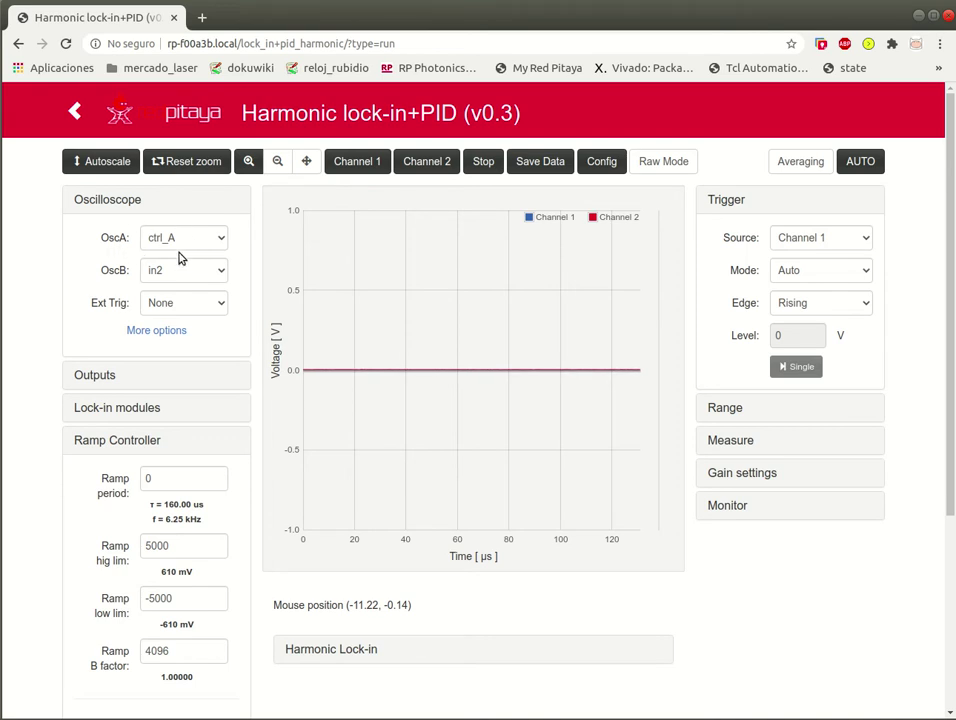
pyautogui.click(196, 211)
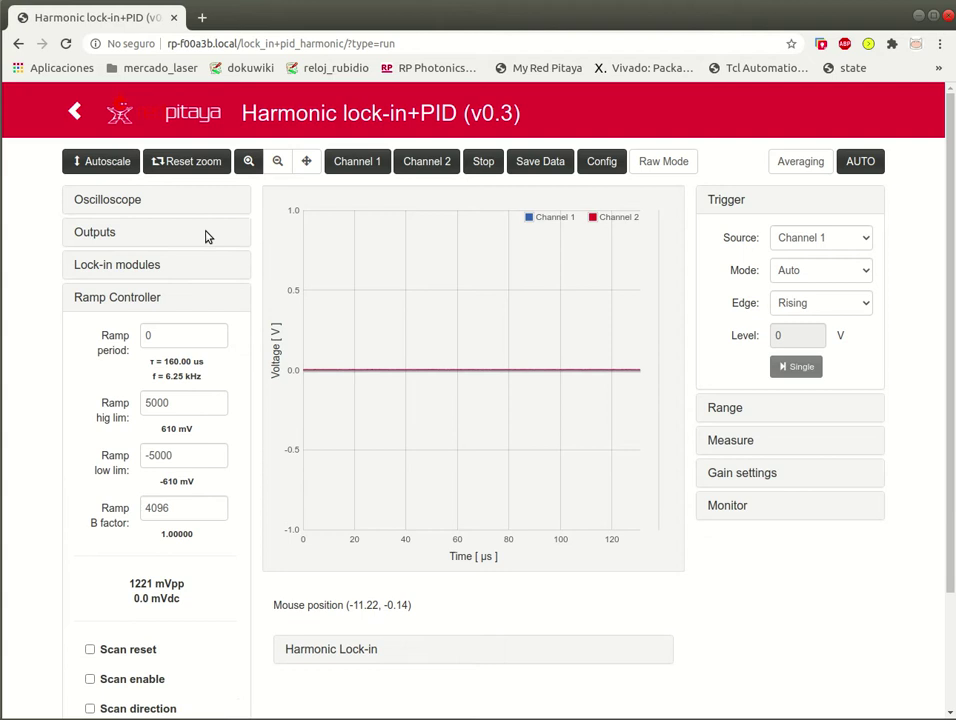
# - Enable ramp scanning and trigger in Normal mode with the level raised to about 0.15 V
pyautogui.click(121, 686)
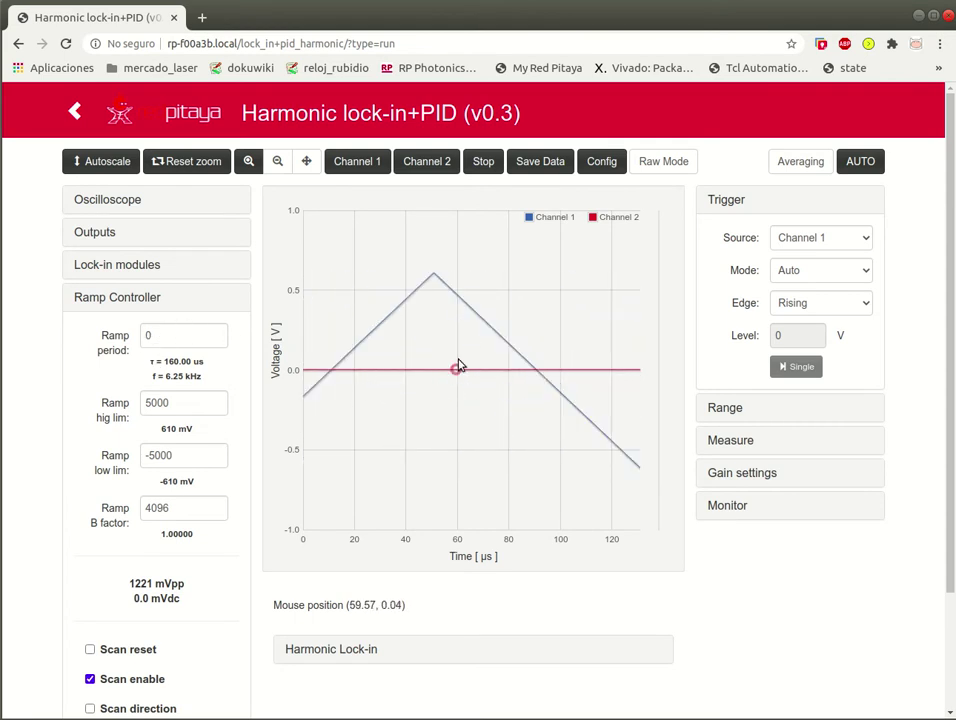
pyautogui.click(832, 270)
pyautogui.click(830, 303)
pyautogui.moveTo(655, 371); pyautogui.dragTo(660, 350)
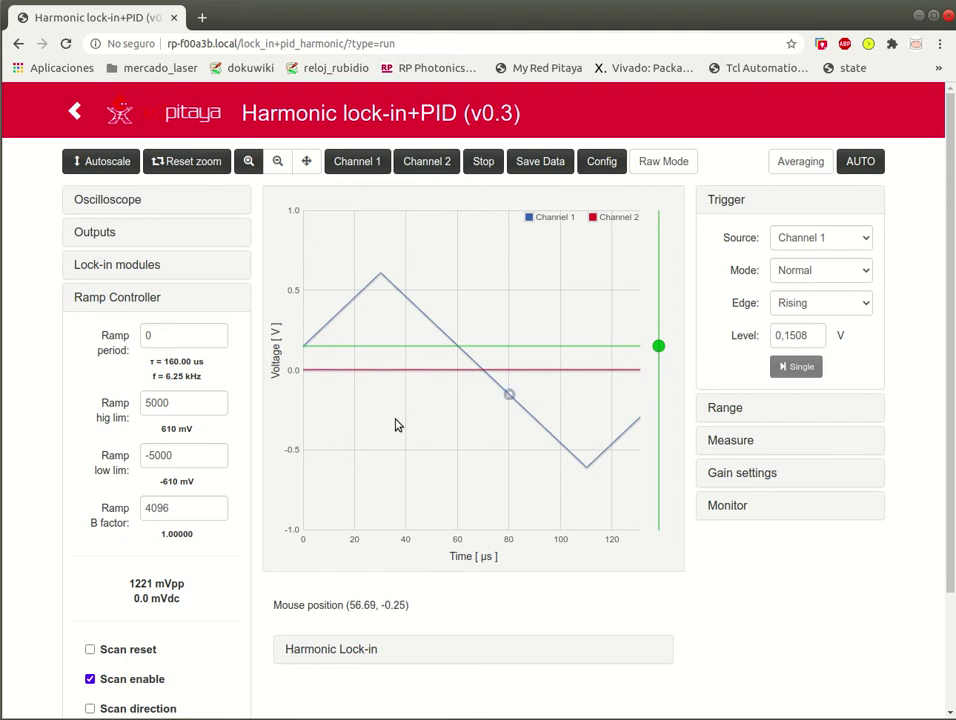
# - Set the ramp period to 100, then reset zoom, autoscale, and pan the traces slightly left
pyautogui.click(145, 335)
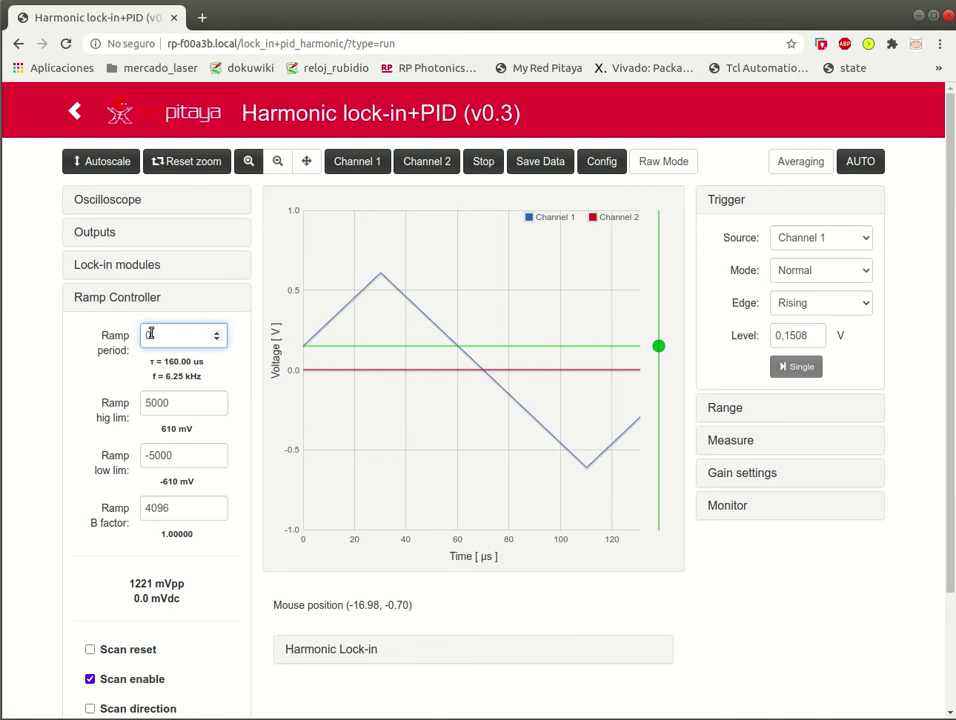
pyautogui.write('100')
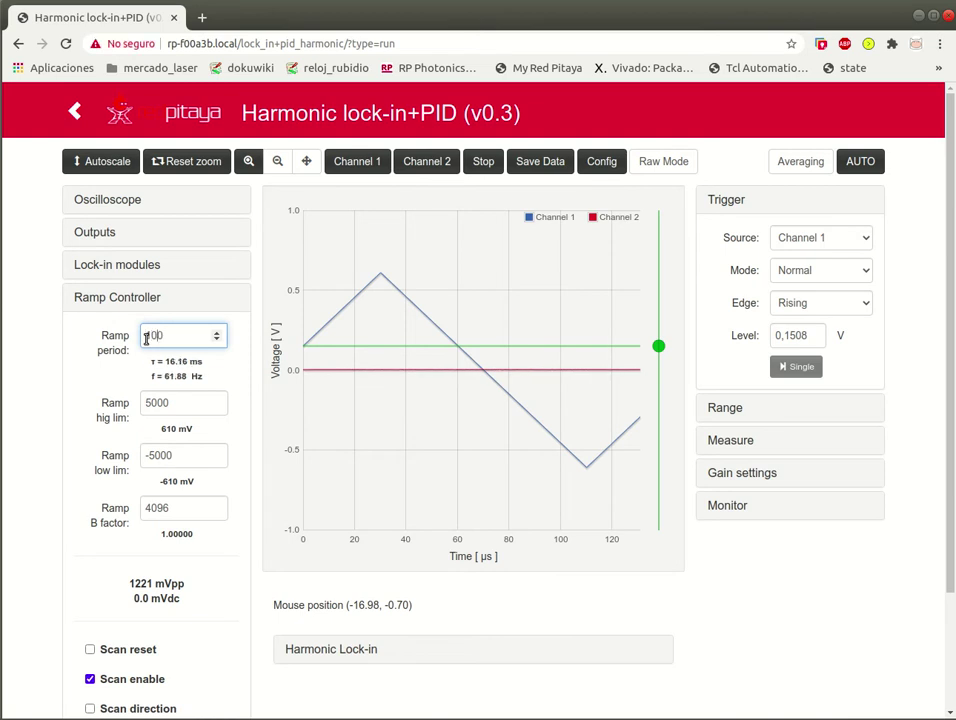
pyautogui.click(358, 356)
pyautogui.scroll(-5, 512, 363)
pyautogui.click(200, 163)
pyautogui.click(80, 160)
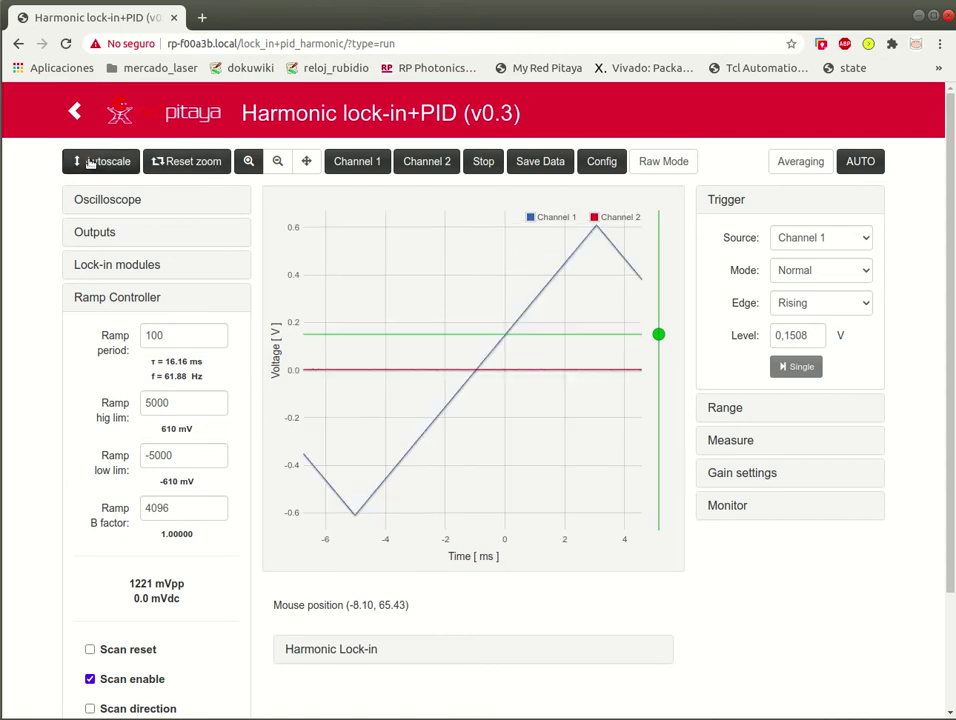
pyautogui.click(306, 161)
pyautogui.moveTo(517, 371); pyautogui.dragTo(497, 372)
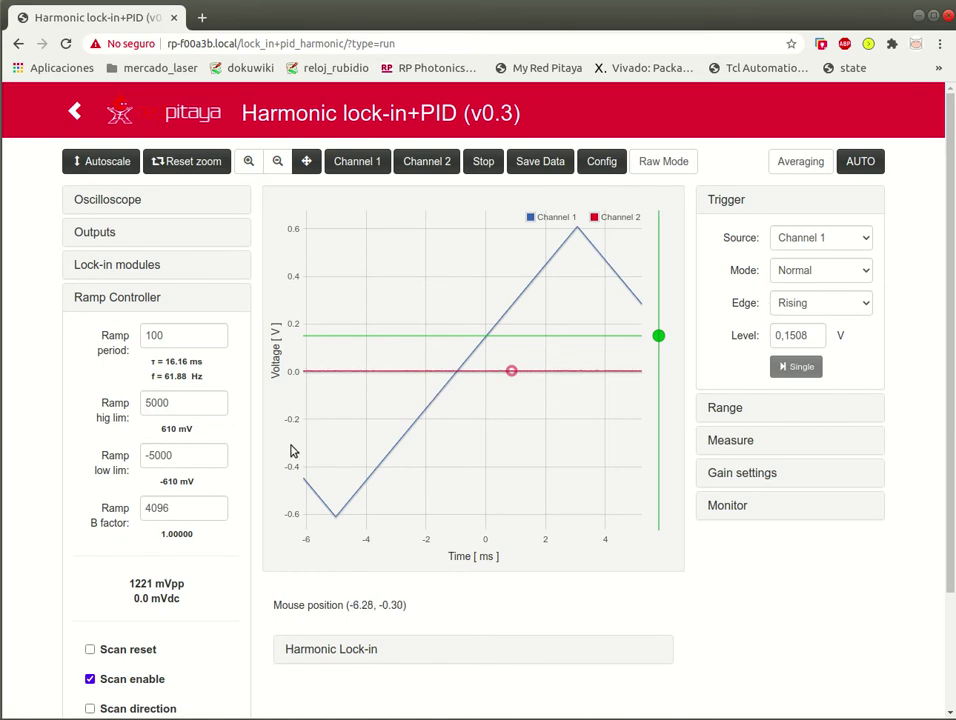
# - Change the ramp period to 500 (about 12.48 Hz), then autoscale and pan to fit the triangle
pyautogui.click(145, 336)
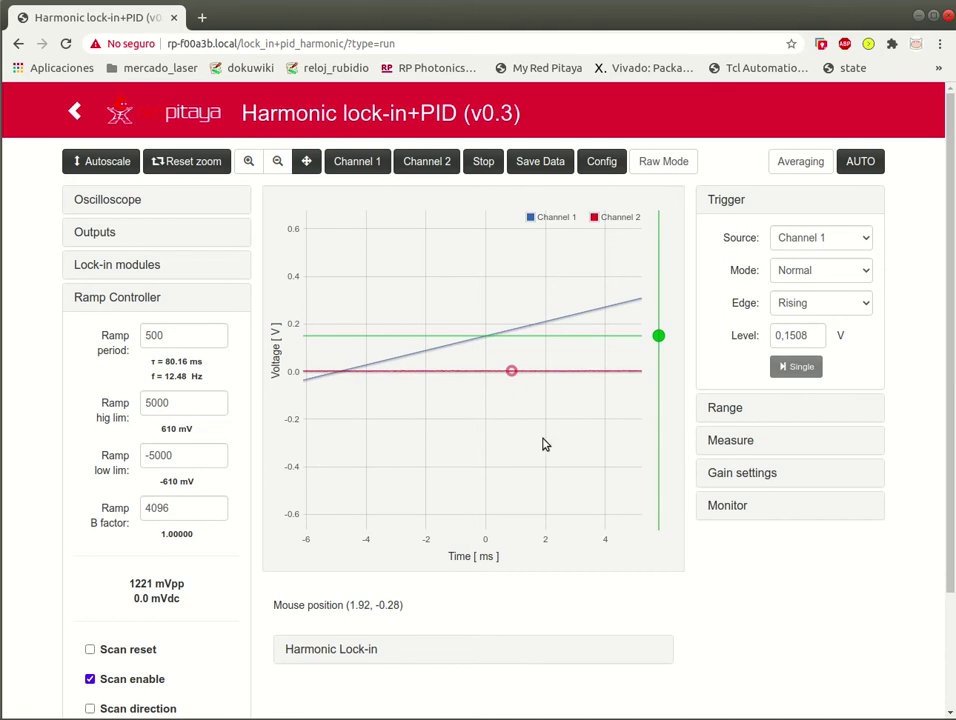
pyautogui.scroll(-1, 397, 346)
pyautogui.scroll(-1, 417, 371)
pyautogui.scroll(-2, 417, 371)
pyautogui.click(100, 161)
pyautogui.moveTo(460, 428); pyautogui.dragTo(493, 395)
pyautogui.click(113, 163)
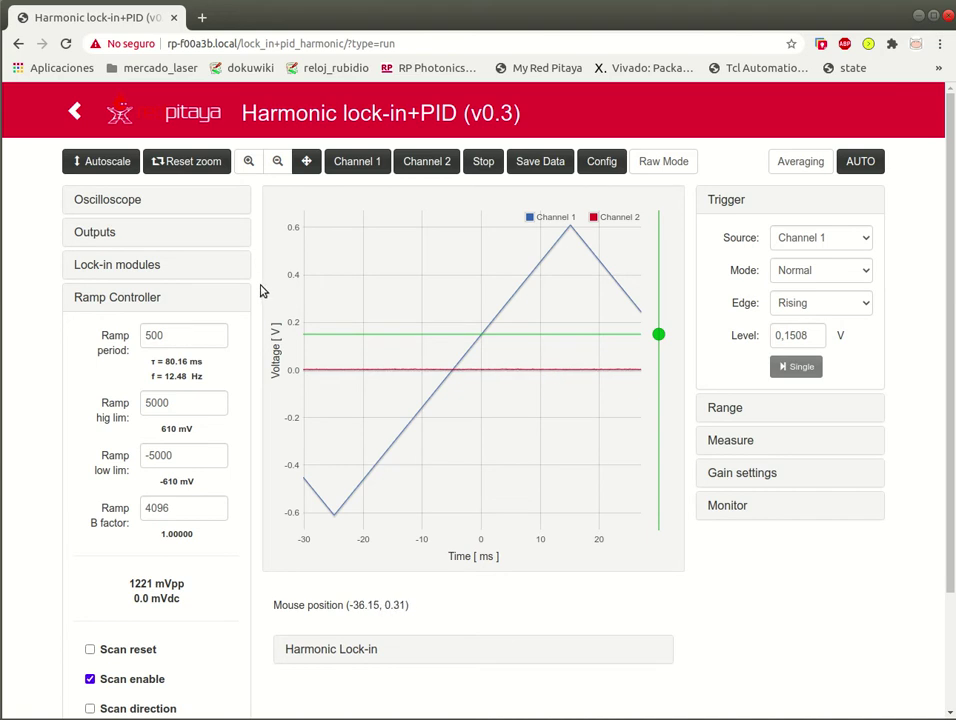
# - Collapse Ramp Controller and set the Out1 source to ctrl_A, after briefly choosing in1
pyautogui.click(175, 299)
pyautogui.click(152, 233)
pyautogui.click(168, 271)
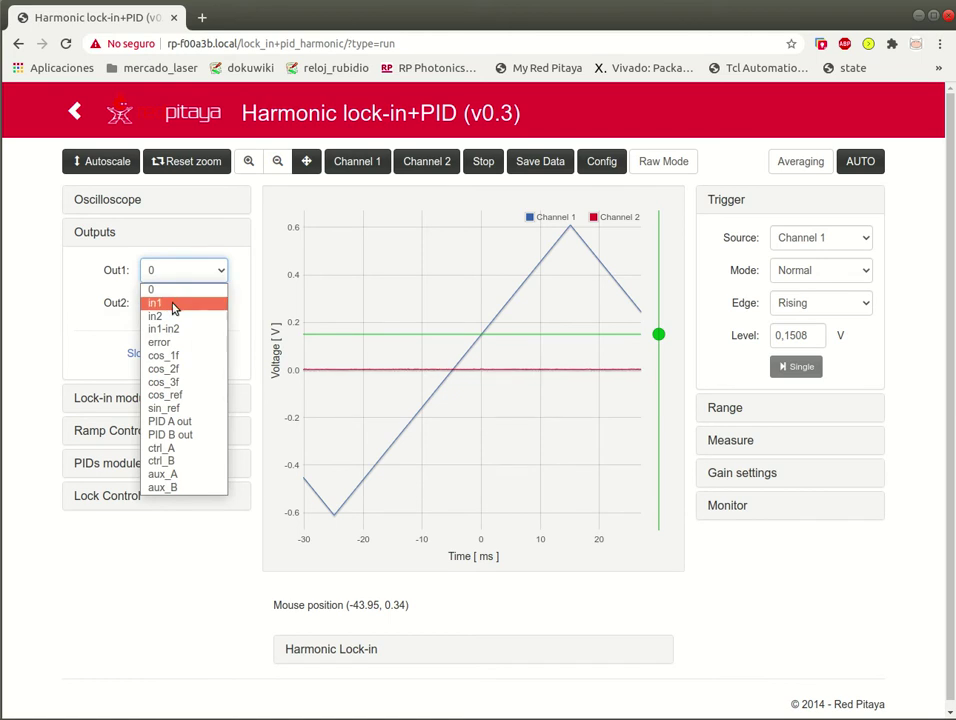
pyautogui.click(174, 306)
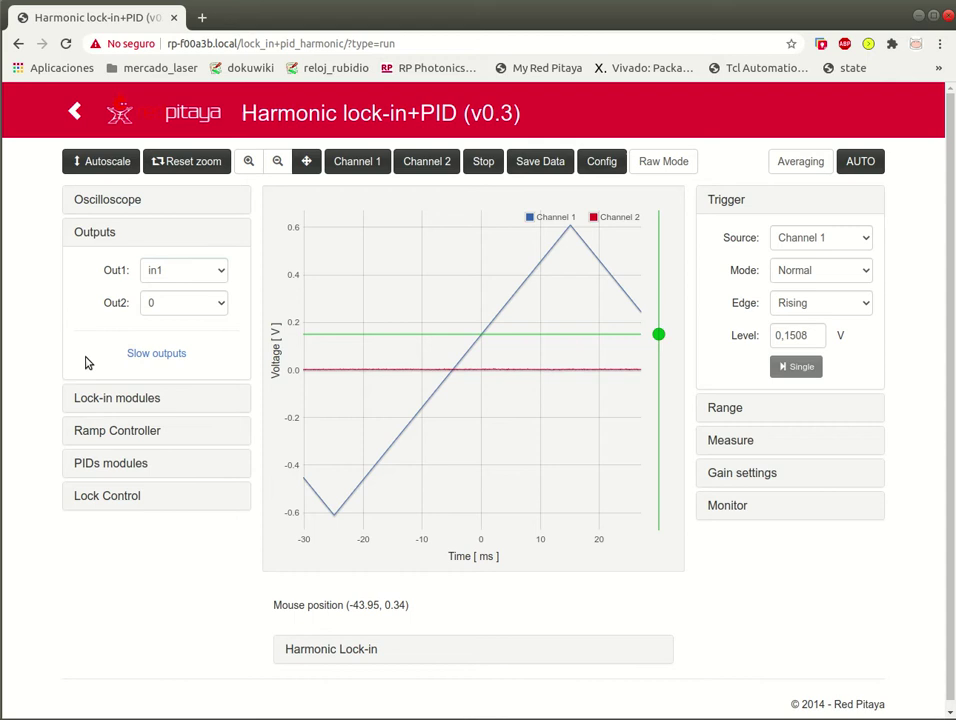
pyautogui.click(155, 282)
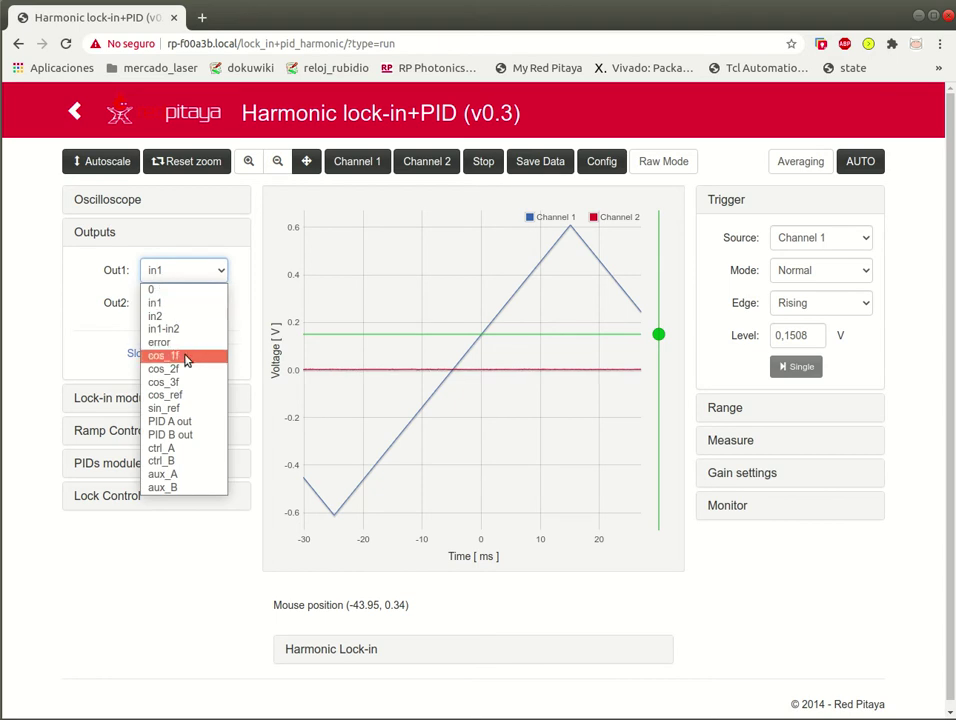
pyautogui.click(185, 452)
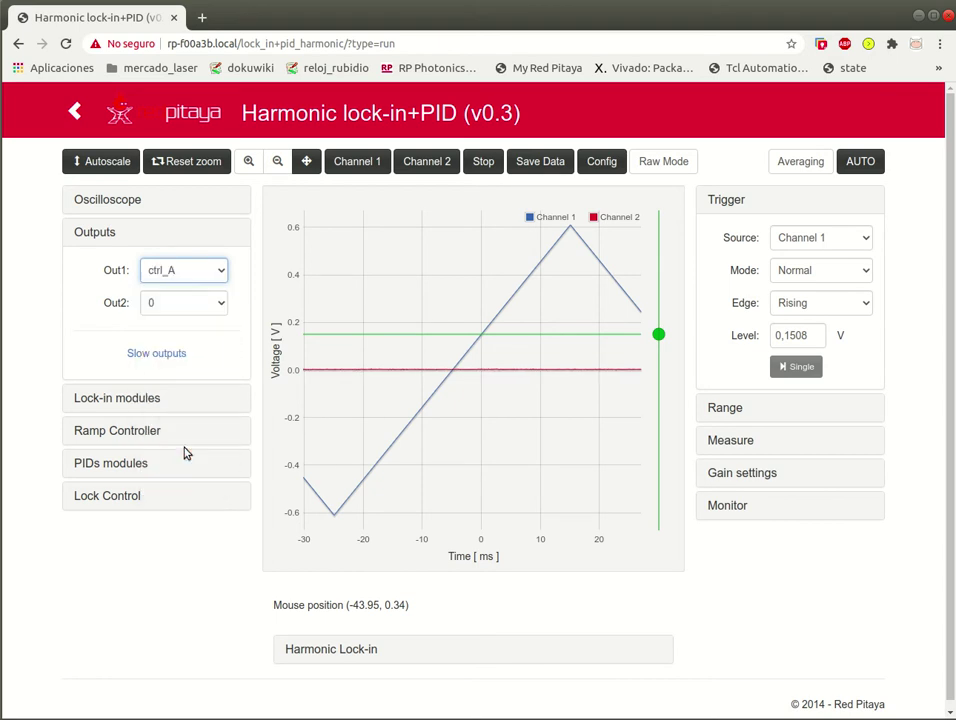
pyautogui.click(195, 237)
# - Set oscilloscope channel B to in1, then zoom out and pan to centre the two dips
pyautogui.click(181, 200)
pyautogui.click(181, 273)
pyautogui.click(177, 302)
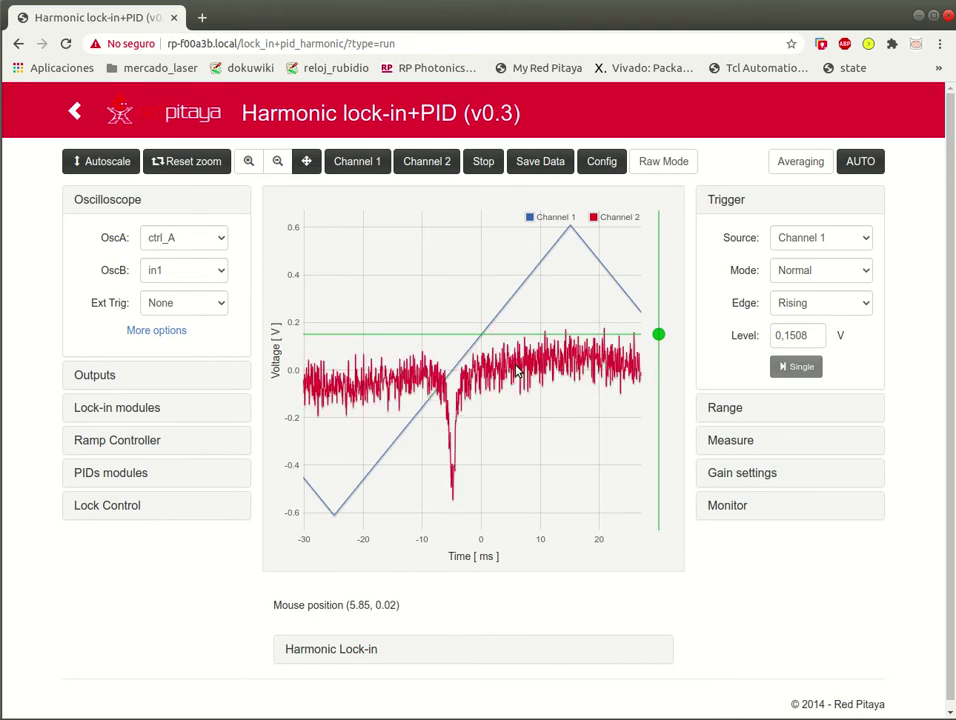
pyautogui.scroll(-1, 533, 355)
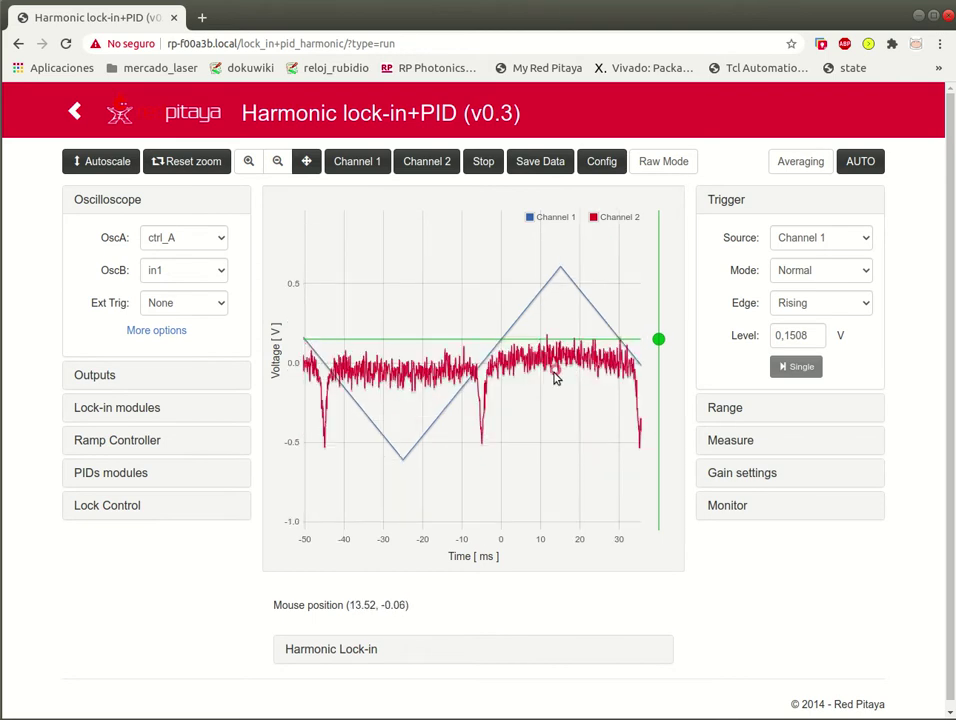
pyautogui.click(307, 163)
pyautogui.moveTo(474, 335); pyautogui.dragTo(417, 323)
pyautogui.moveTo(474, 399); pyautogui.dragTo(502, 393)
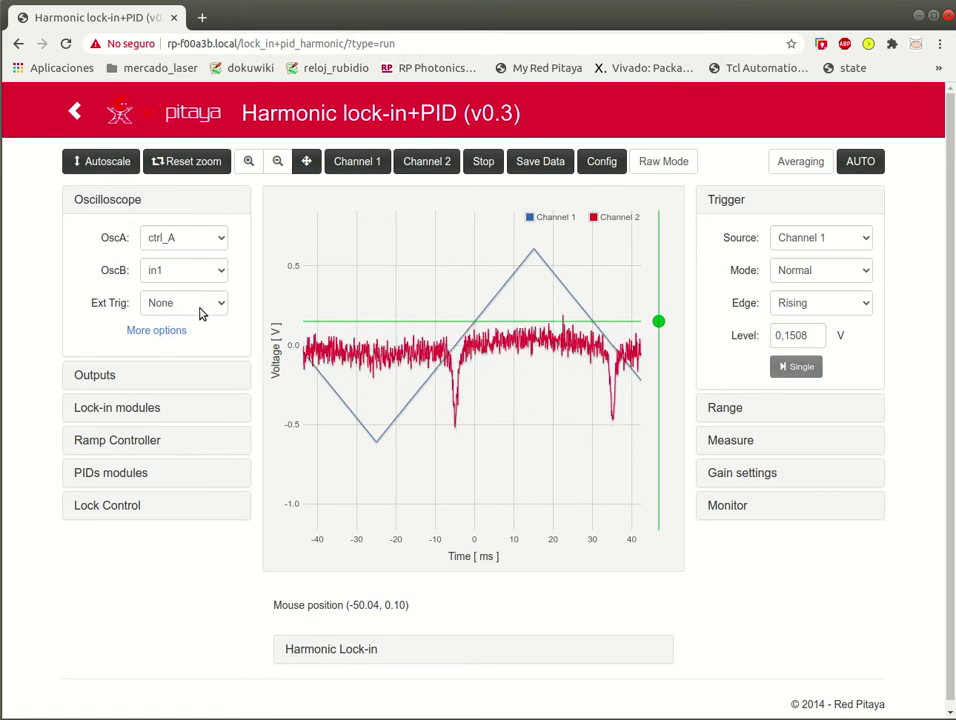
# - Set the Ext Trig option to Scan floor
pyautogui.click(208, 310)
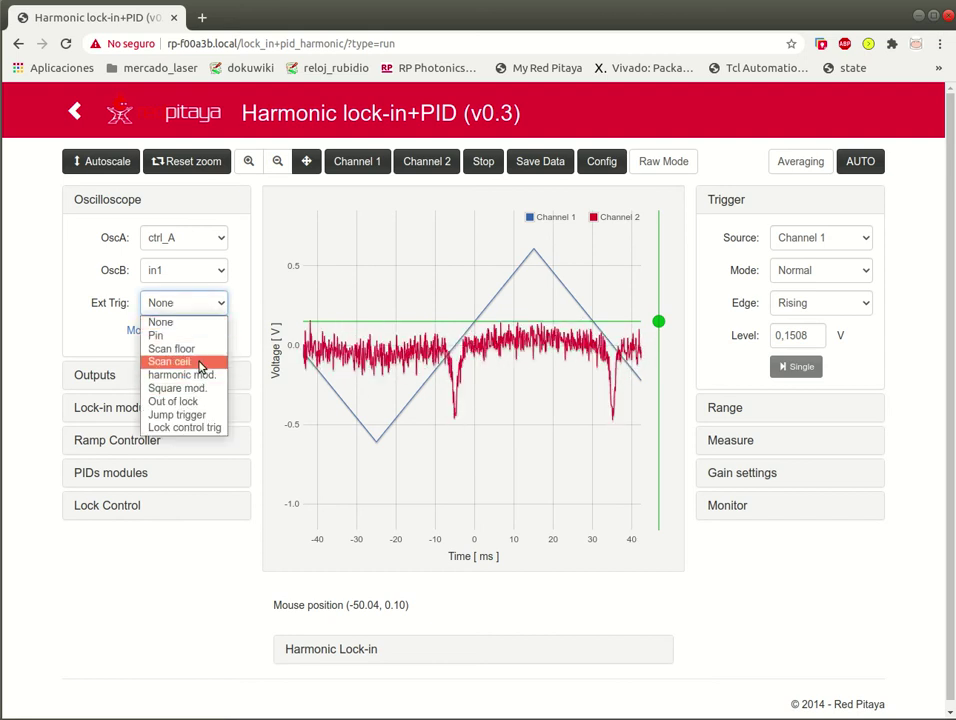
pyautogui.click(242, 281)
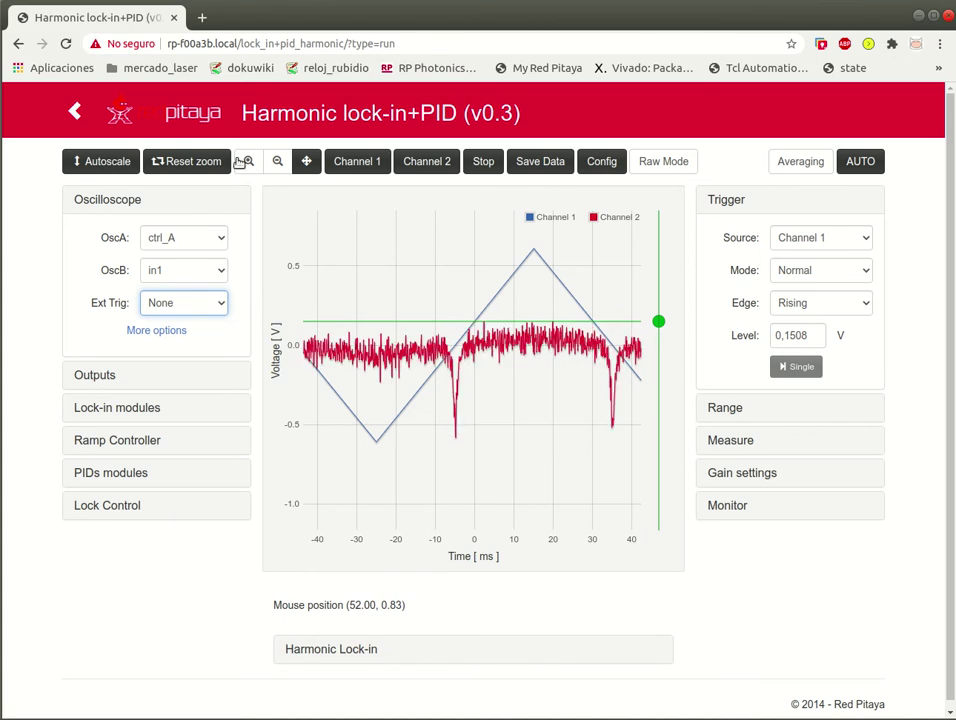
pyautogui.click(221, 302)
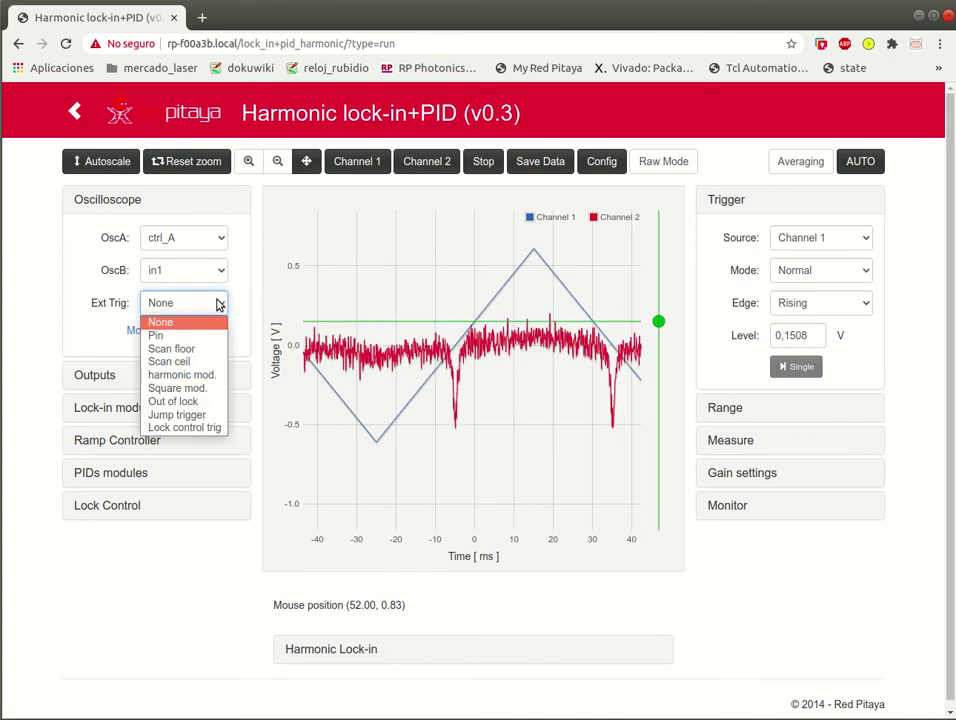
pyautogui.click(171, 348)
# - Keep Normal trigger mode, set Trigger Source to External, and pan so the sweep starts at 0 ms
pyautogui.click(810, 282)
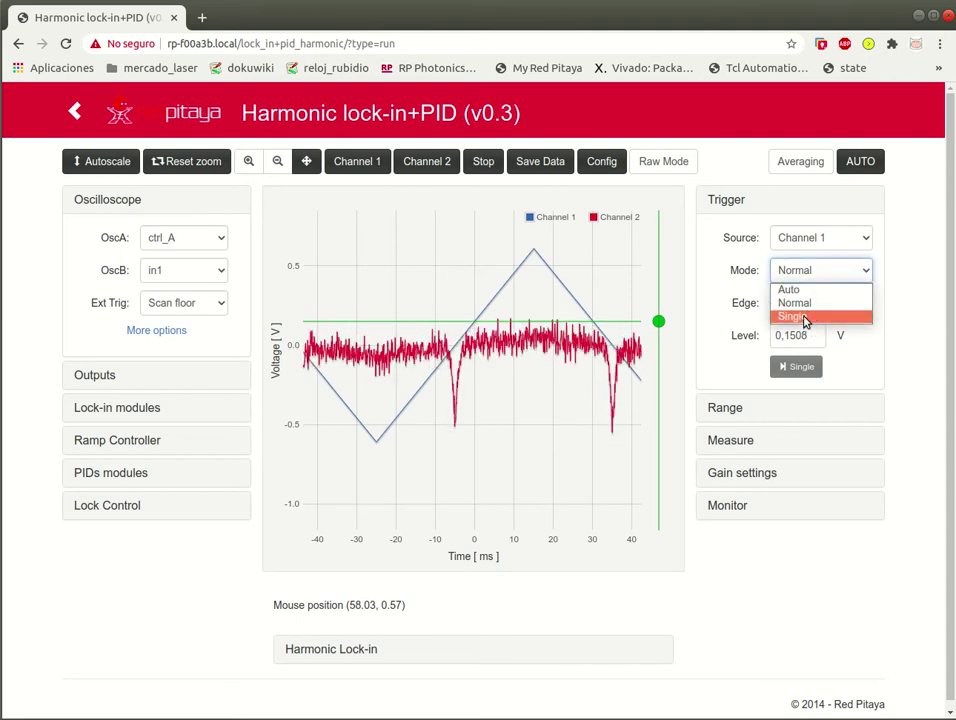
pyautogui.click(815, 303)
pyautogui.click(820, 240)
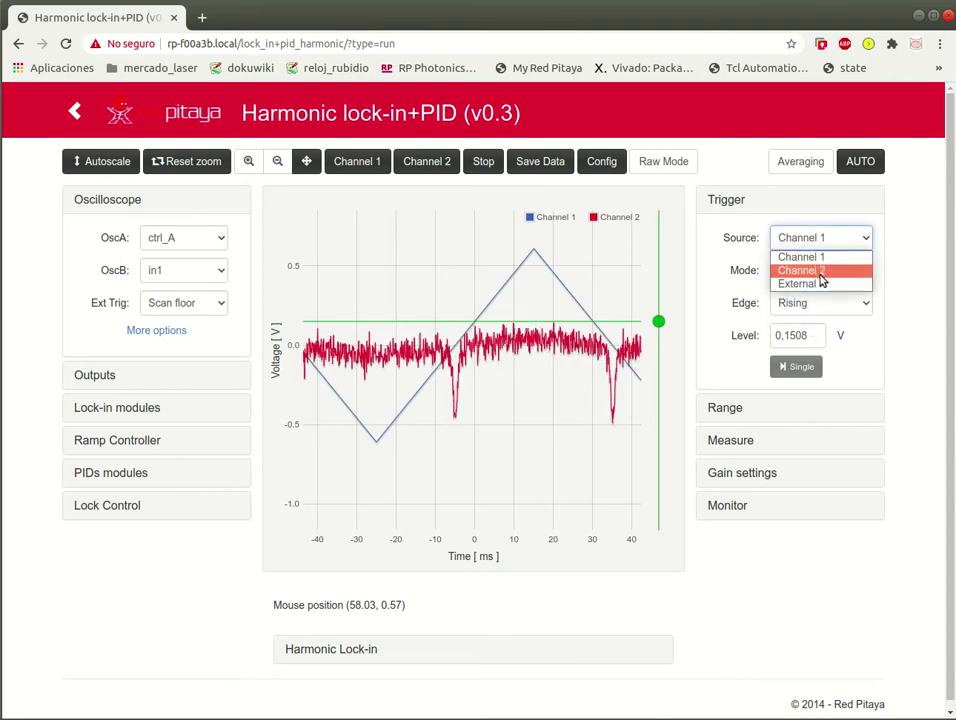
pyautogui.click(820, 288)
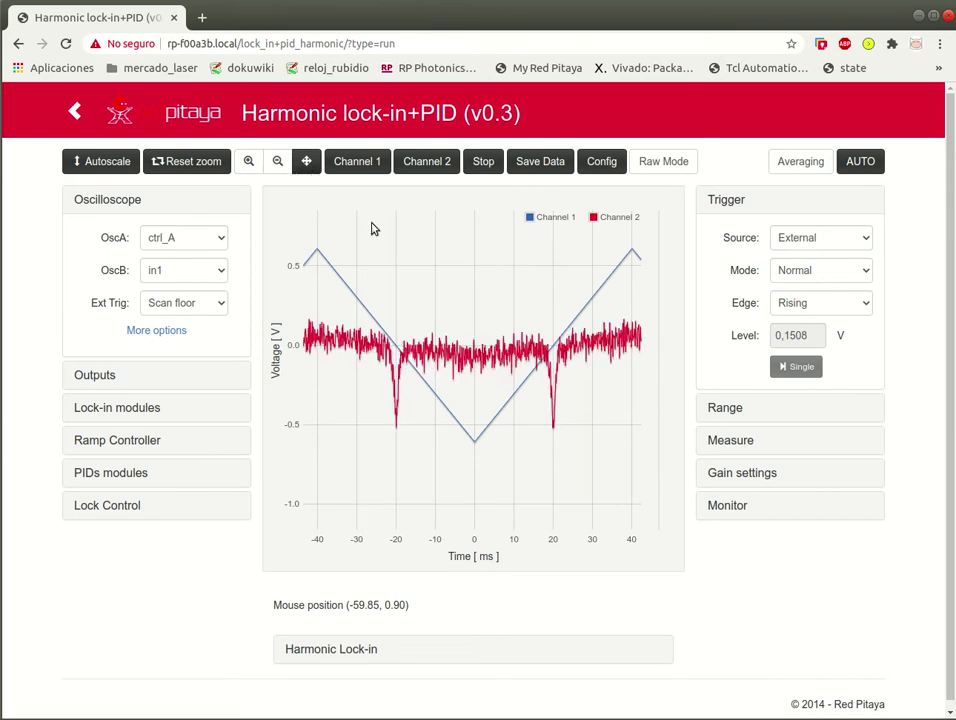
pyautogui.moveTo(546, 385); pyautogui.dragTo(416, 418)
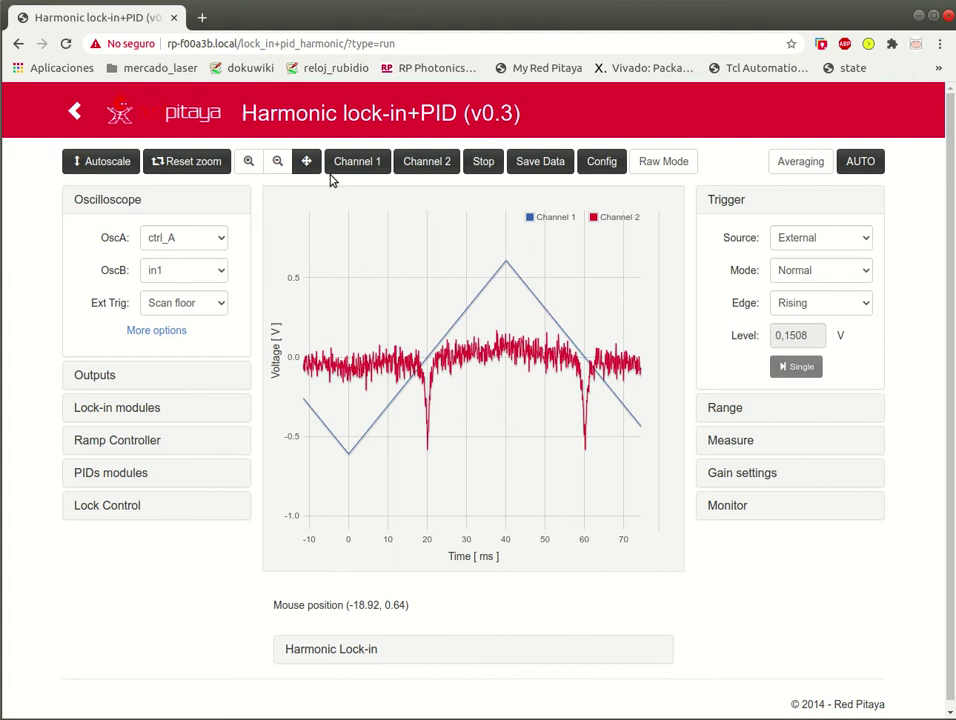
# - Box-zoom onto one 0–40 ms ramp rise with its dip near 20 ms, then collapse Oscilloscope
pyautogui.click(249, 161)
pyautogui.moveTo(524, 262); pyautogui.dragTo(335, 493)
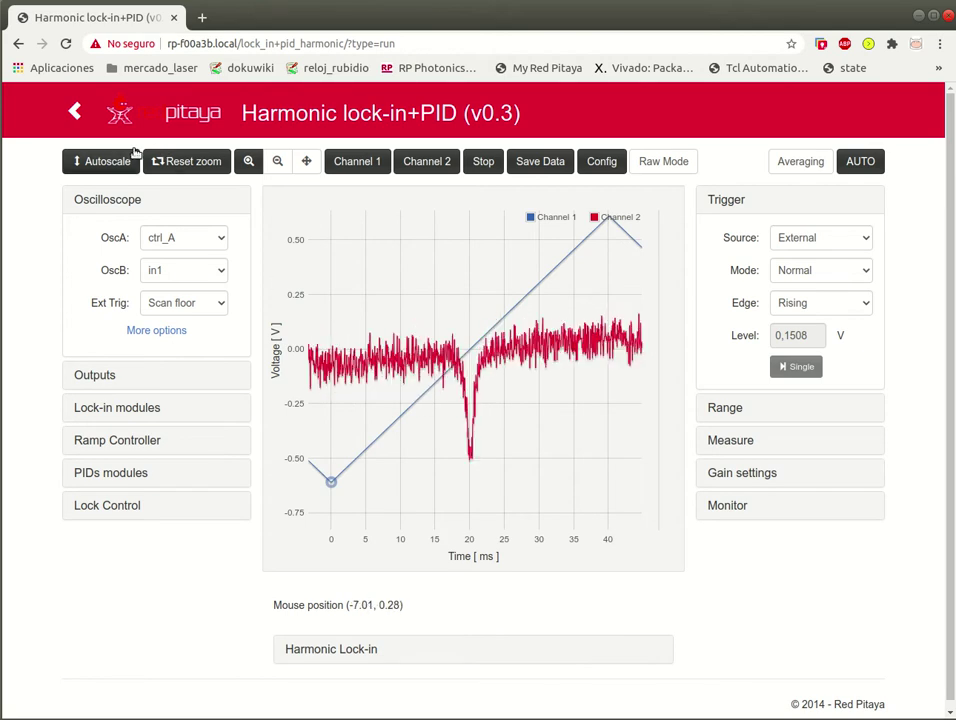
pyautogui.click(165, 205)
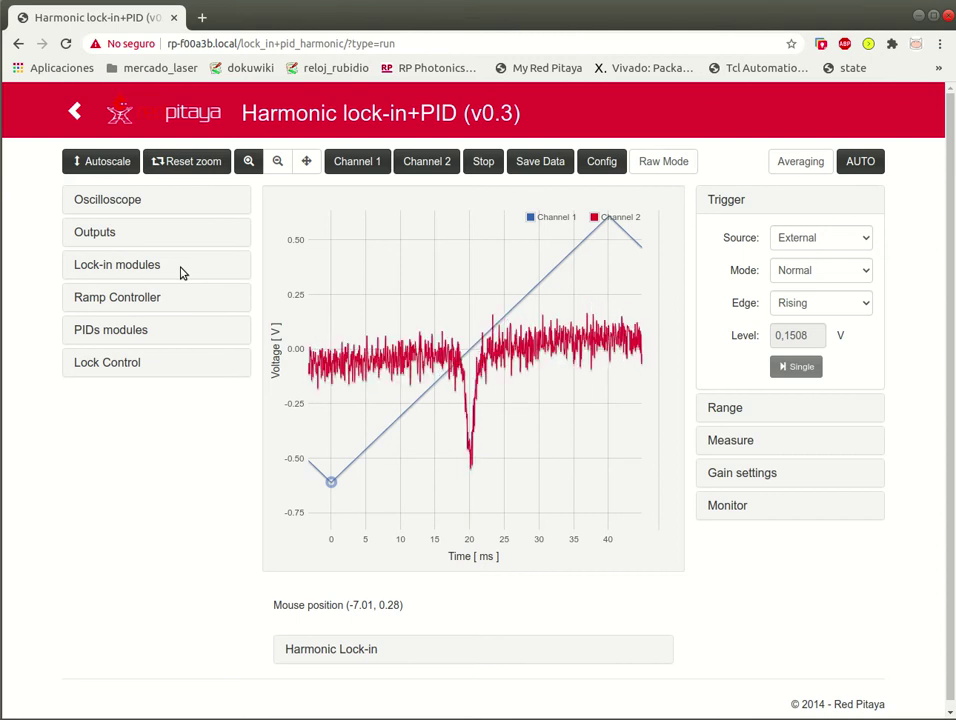
# - Enter 300 as the A Out1 modulation amplitude under Lock-in modules > Auxiliar, leaving Out2 at -1
pyautogui.click(182, 272)
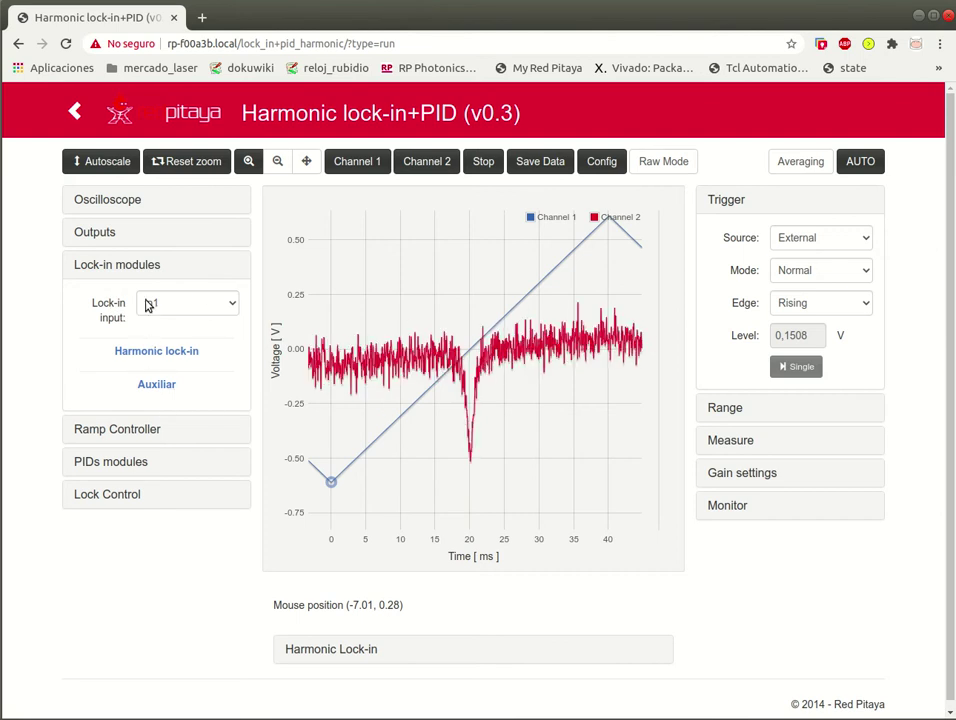
pyautogui.click(163, 384)
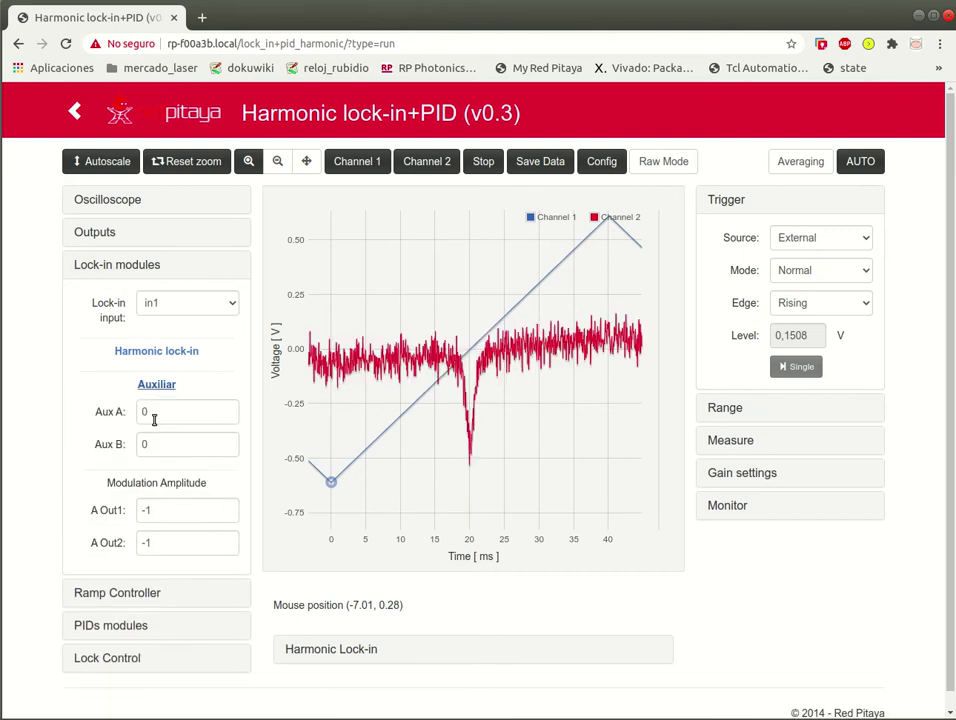
pyautogui.click(171, 514)
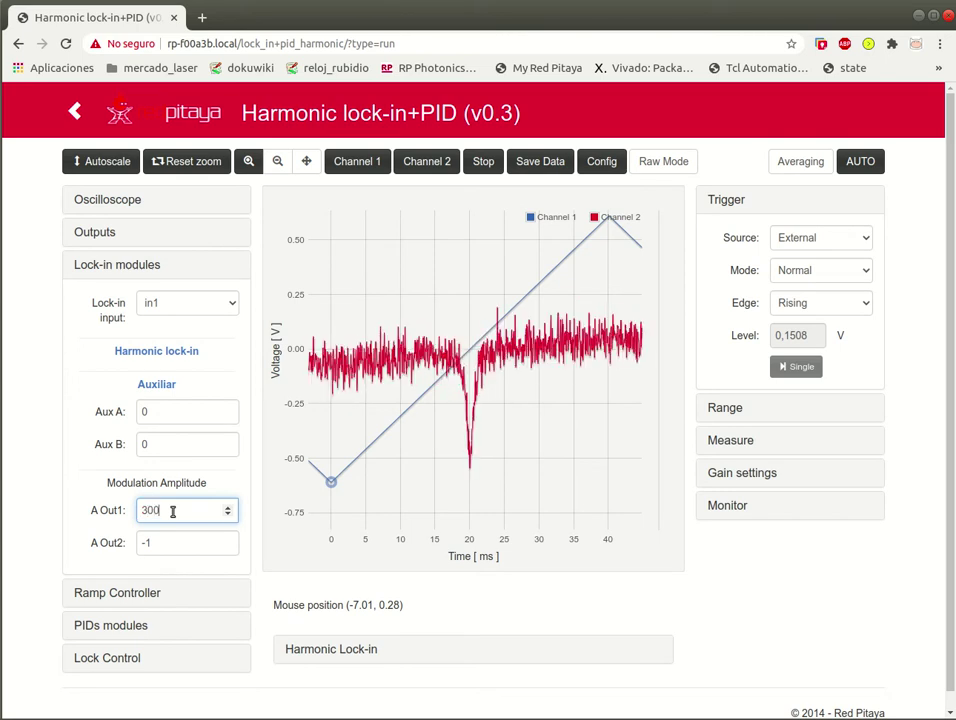
pyautogui.click(178, 538)
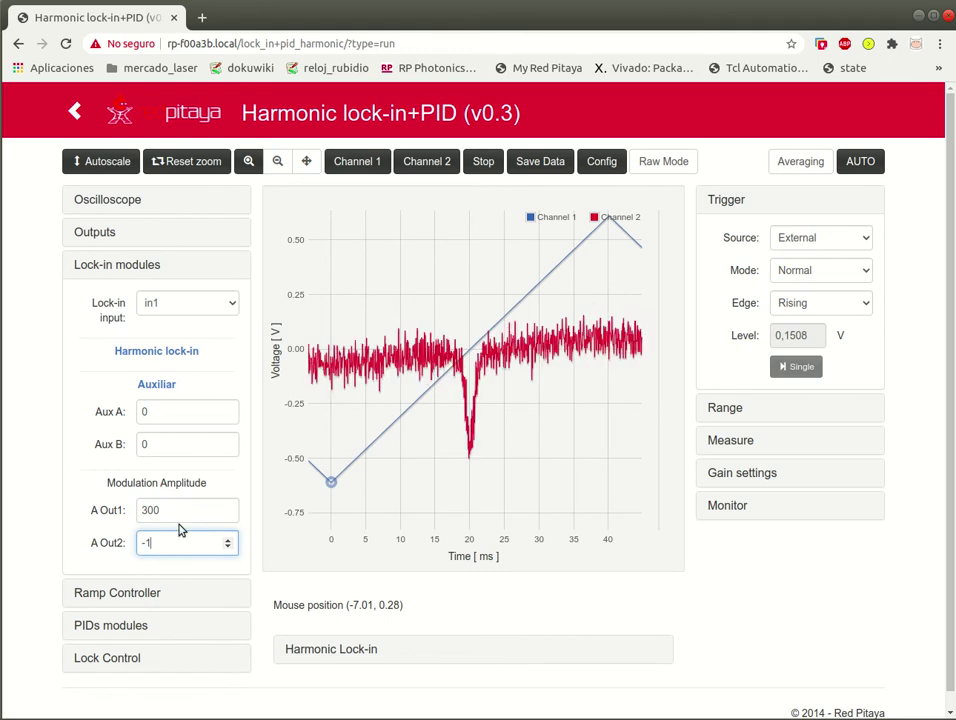
pyautogui.click(176, 514)
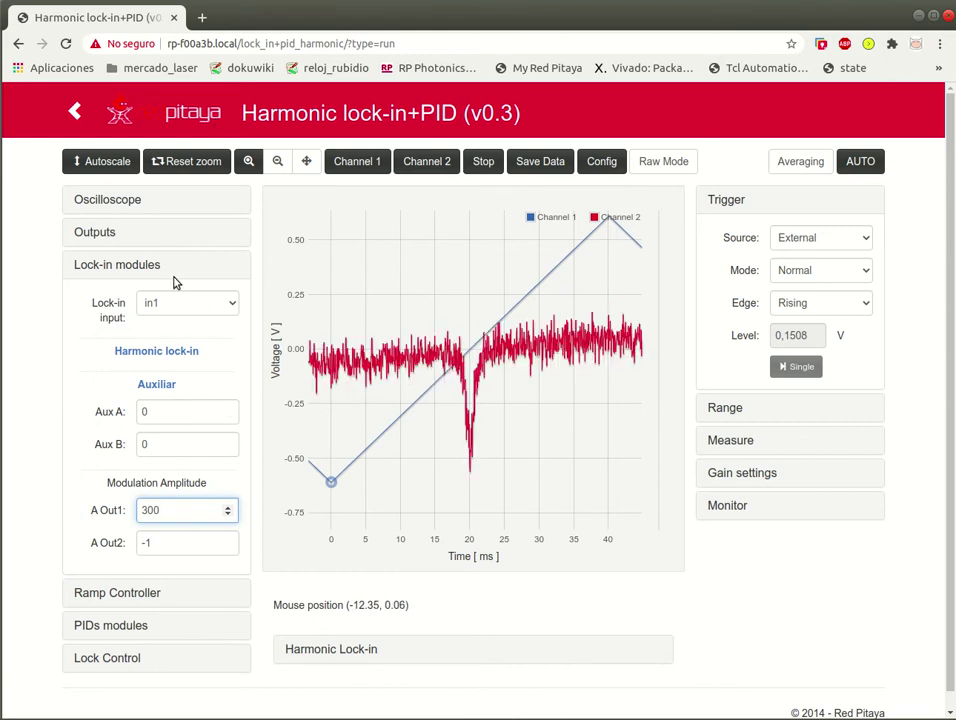
pyautogui.click(173, 270)
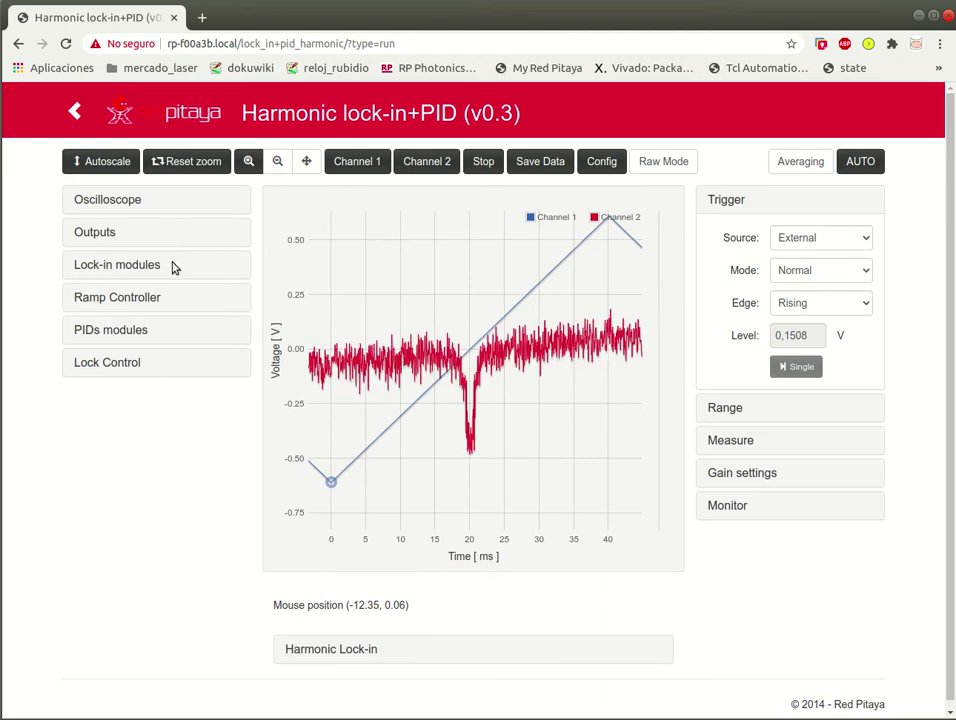
pyautogui.click(172, 266)
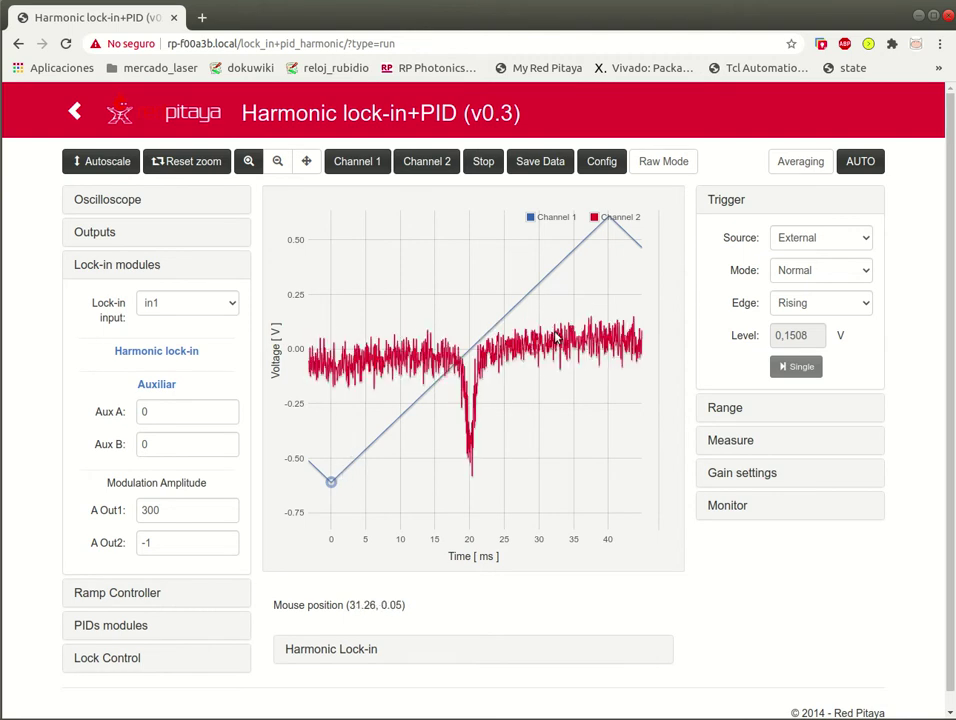
# - Show out1 on oscilloscope channel B and zoom the plot with the scroll wheel
pyautogui.click(203, 203)
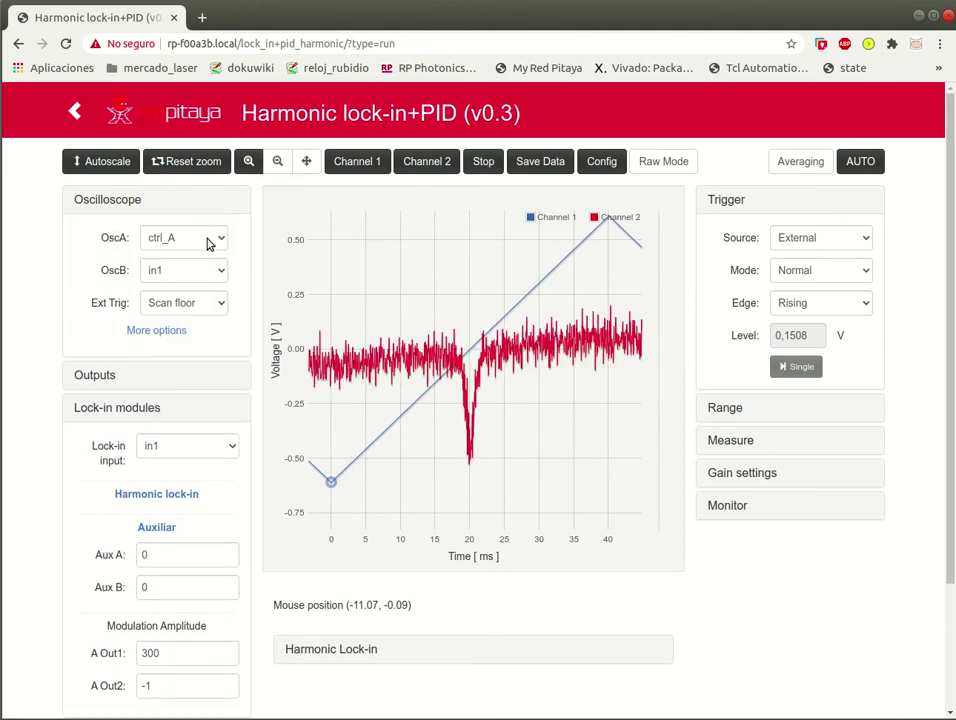
pyautogui.click(208, 270)
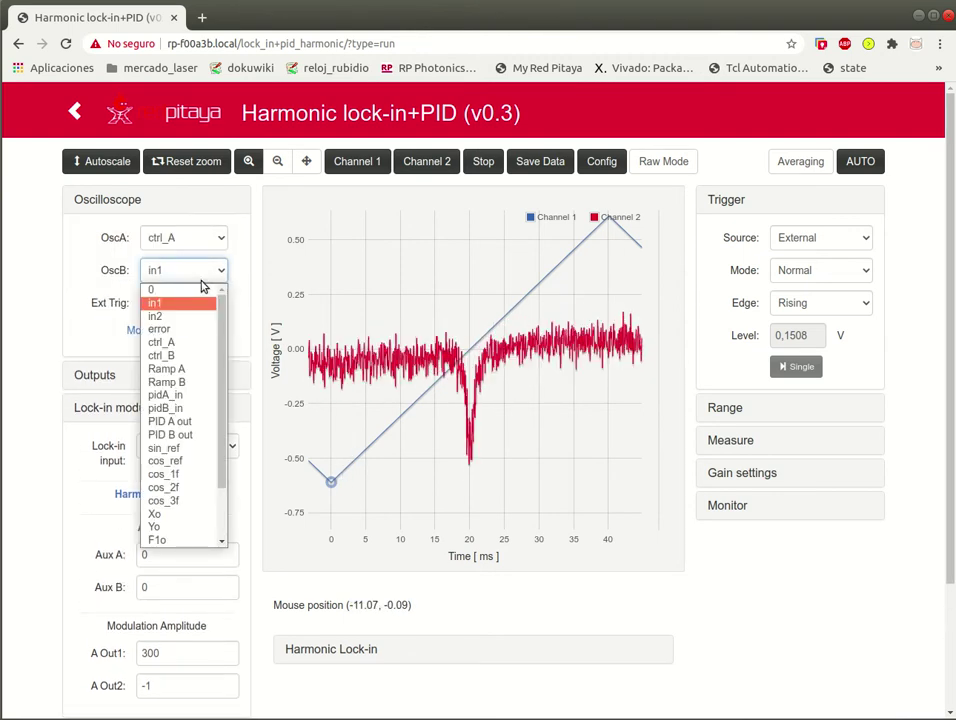
pyautogui.scroll(-3, 184, 408)
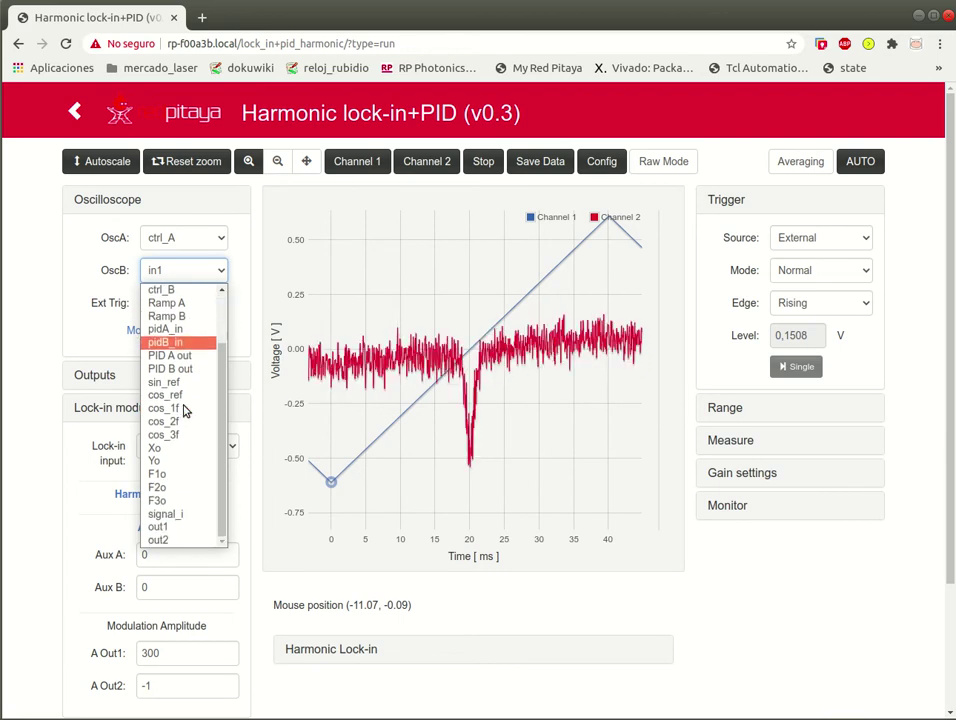
pyautogui.click(184, 527)
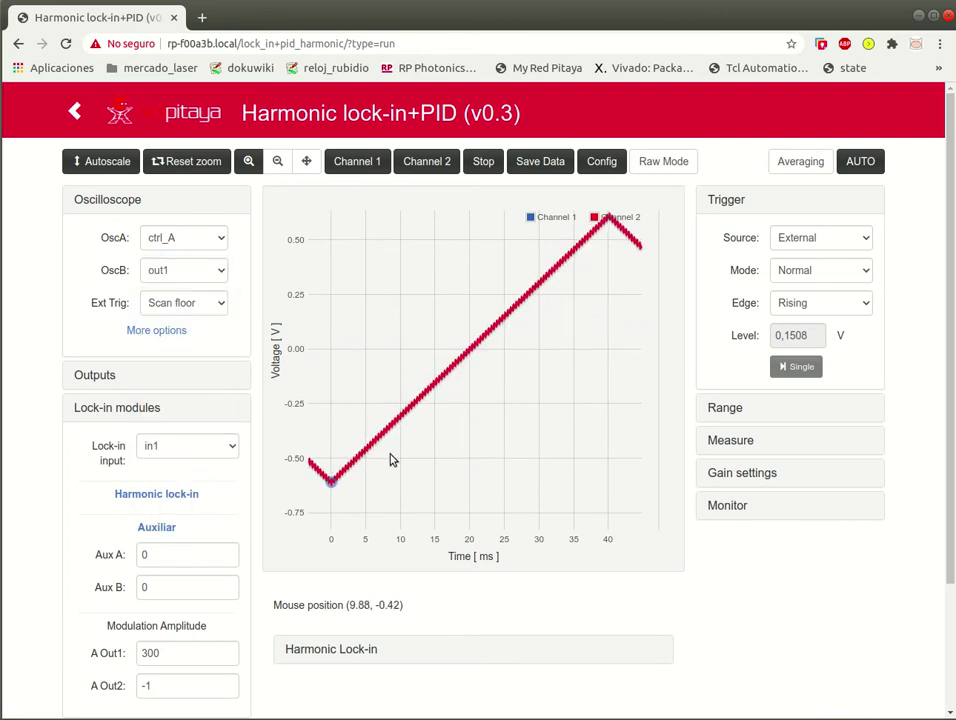
pyautogui.scroll(6, 330, 482)
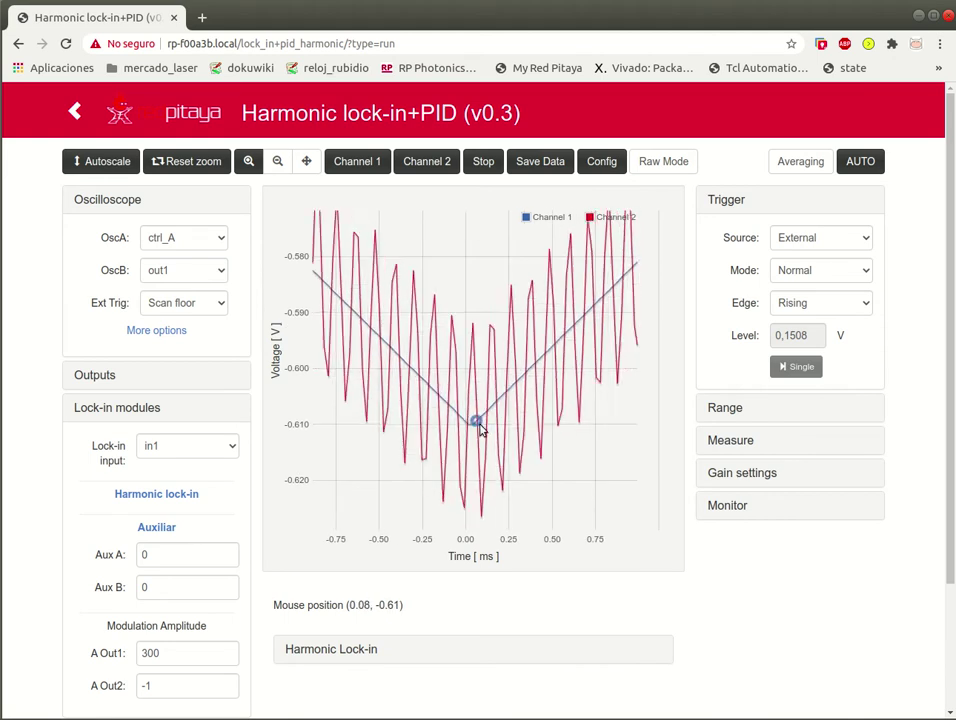
pyautogui.scroll(-3, 481, 428)
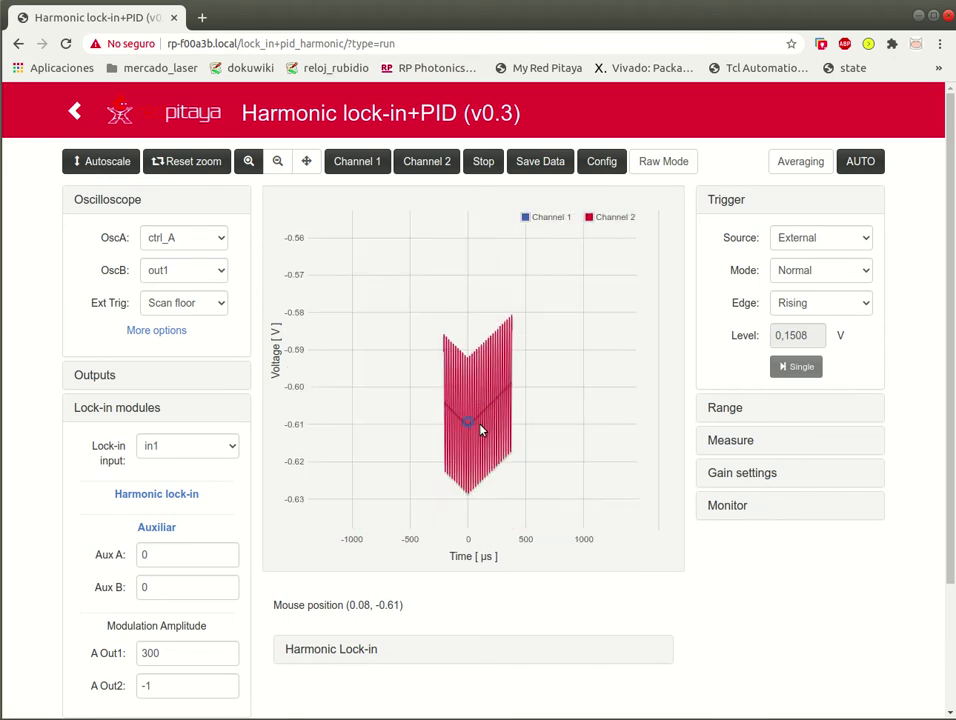
pyautogui.scroll(-5, 481, 428)
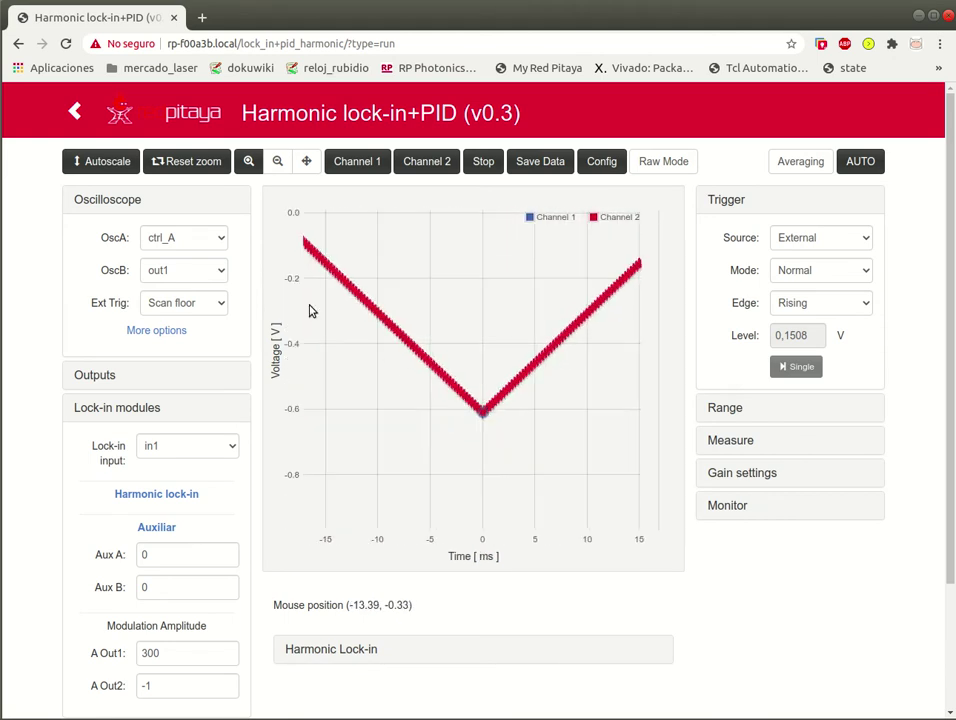
# - Switch channel B back to in1 and drag-zoom onto the dip near 20 ms
pyautogui.click(212, 270)
pyautogui.scroll(6, 188, 320)
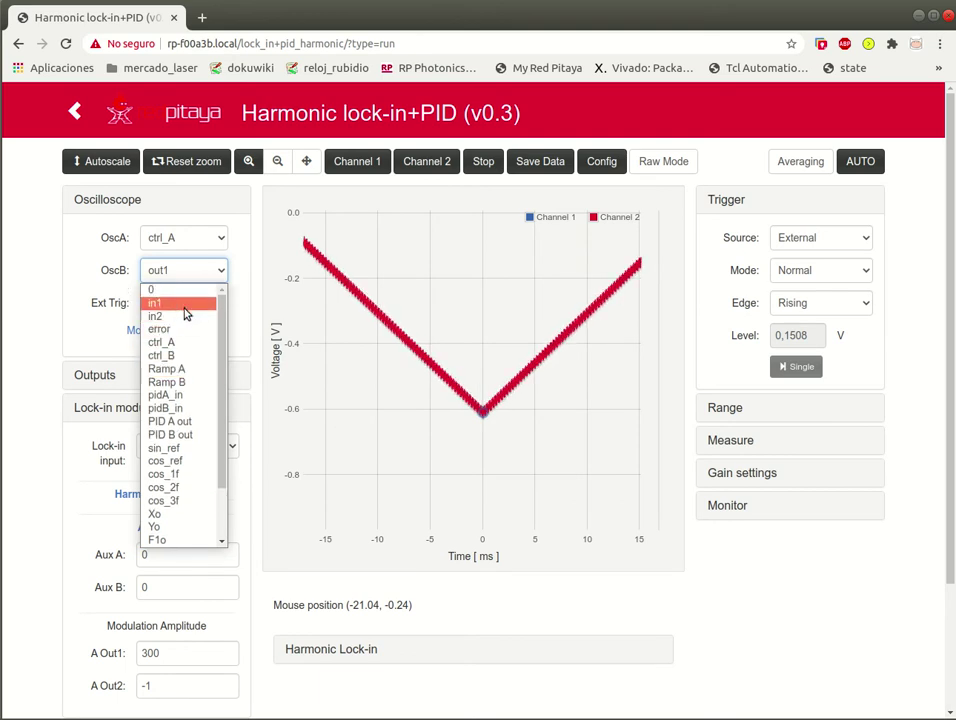
pyautogui.click(184, 309)
pyautogui.scroll(-3, 452, 437)
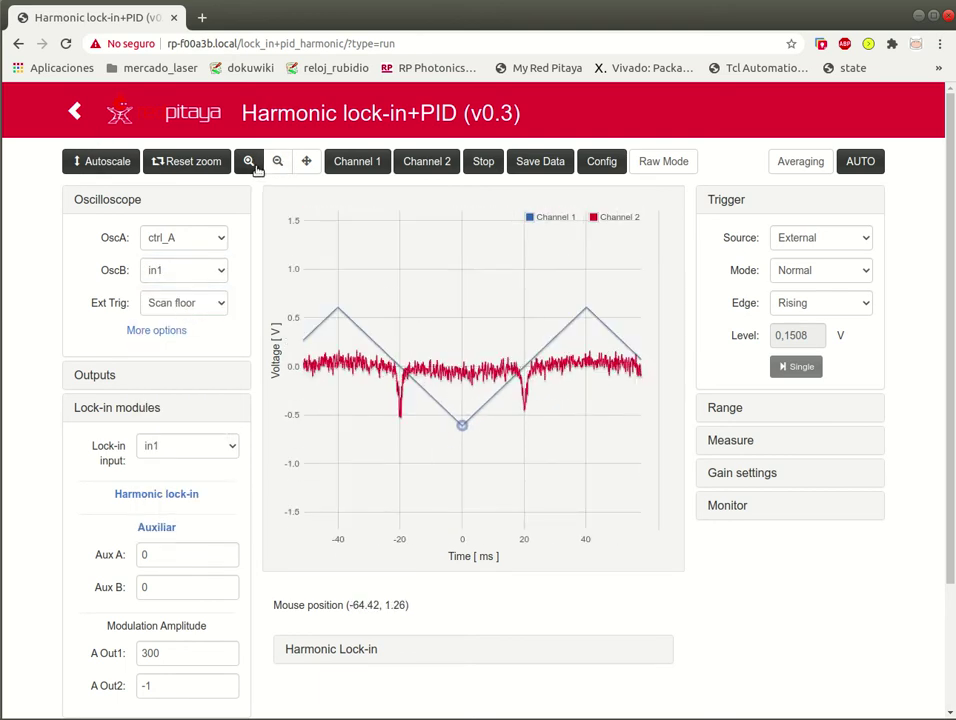
pyautogui.moveTo(595, 297); pyautogui.dragTo(455, 448)
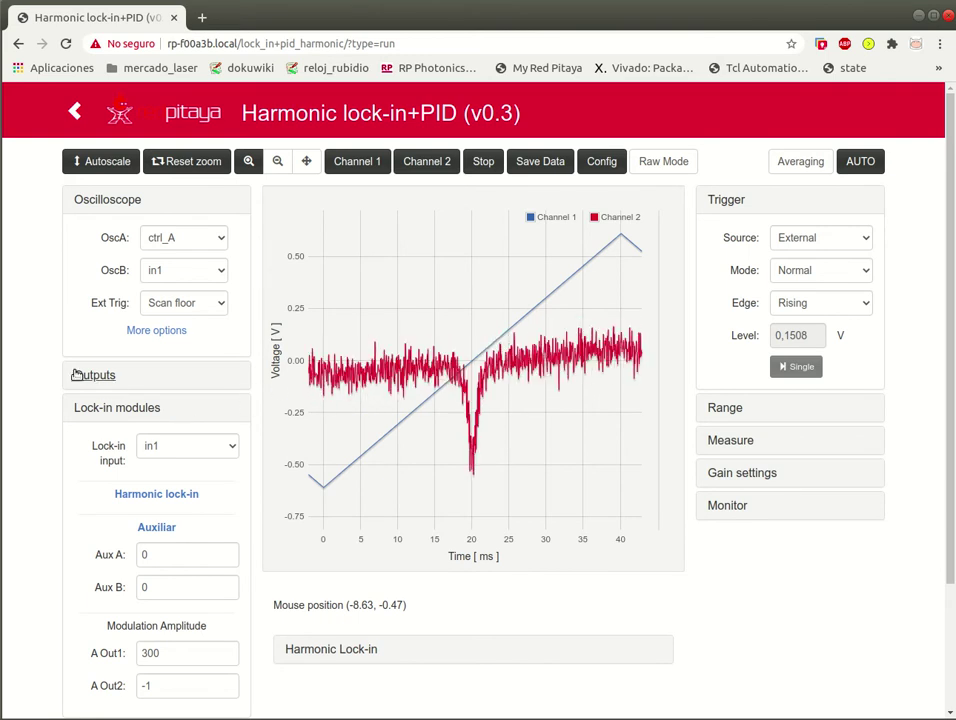
# - Collapse Oscilloscope and reopen Lock-in modules to reveal the Harmonic lock-in oscillator settings
pyautogui.click(178, 408)
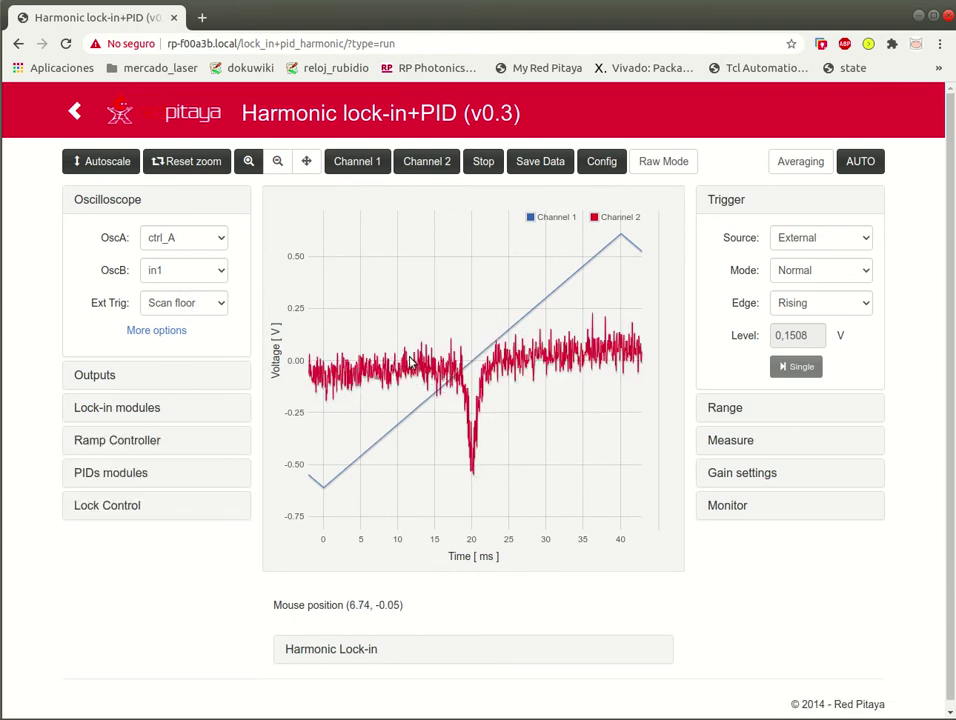
pyautogui.click(187, 202)
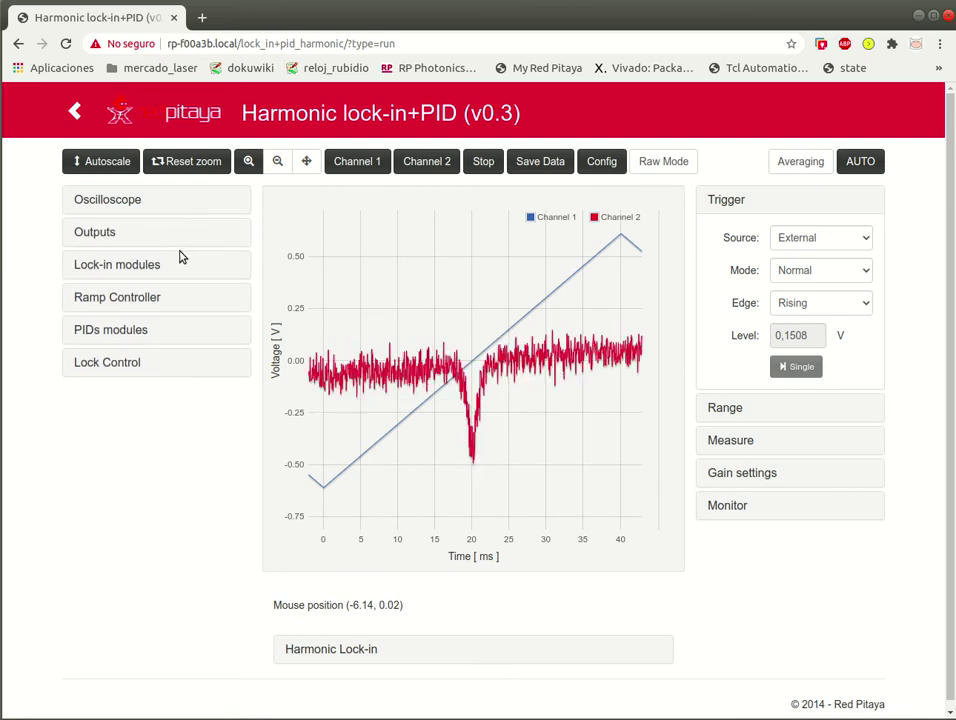
pyautogui.click(179, 266)
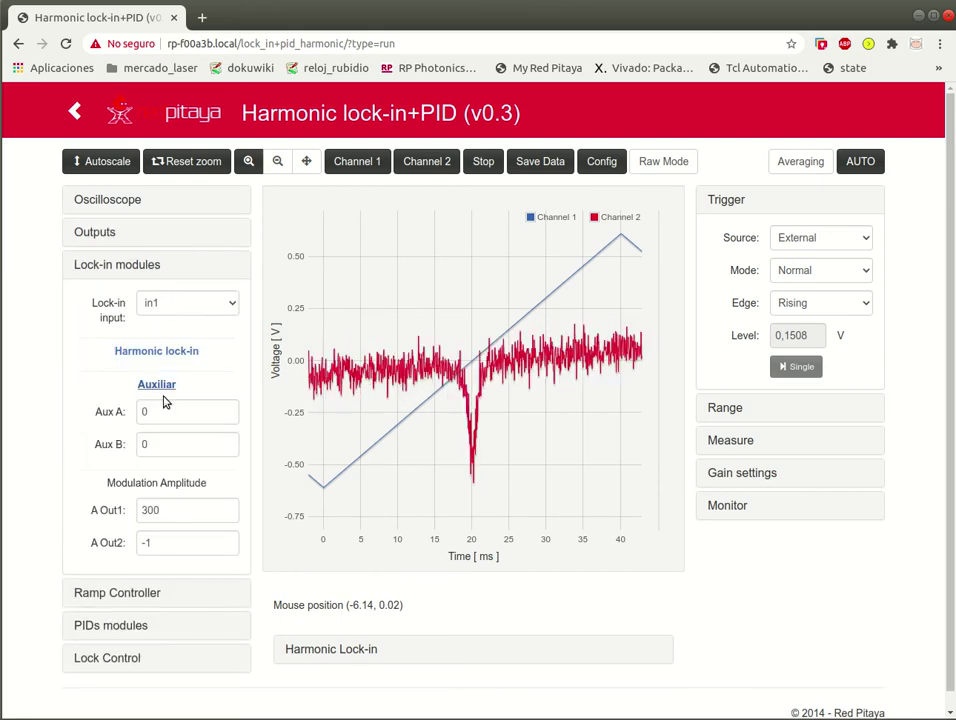
pyautogui.click(140, 352)
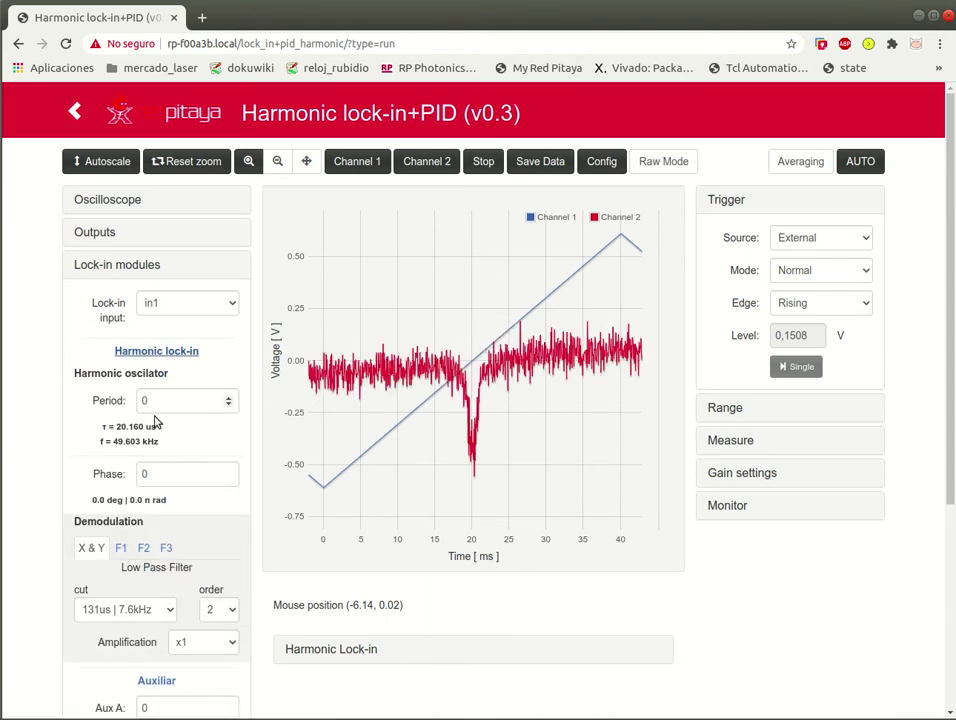
# - Try harmonic oscillator periods 1 and 2, then return the period to 0 (49.603 kHz)
pyautogui.click(175, 400)
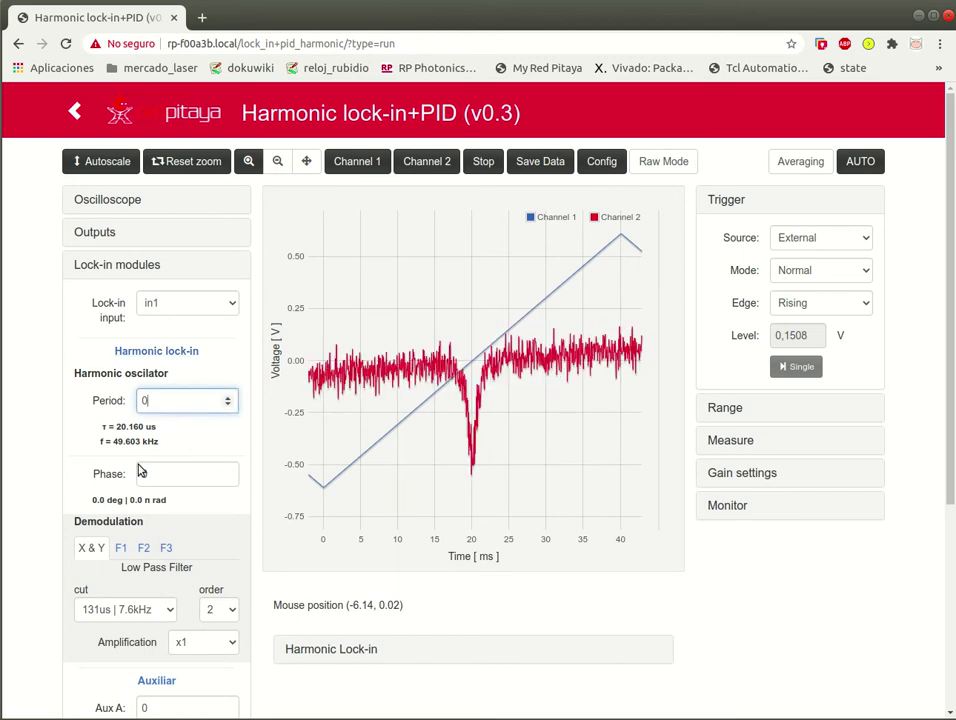
pyautogui.doubleClick(150, 403)
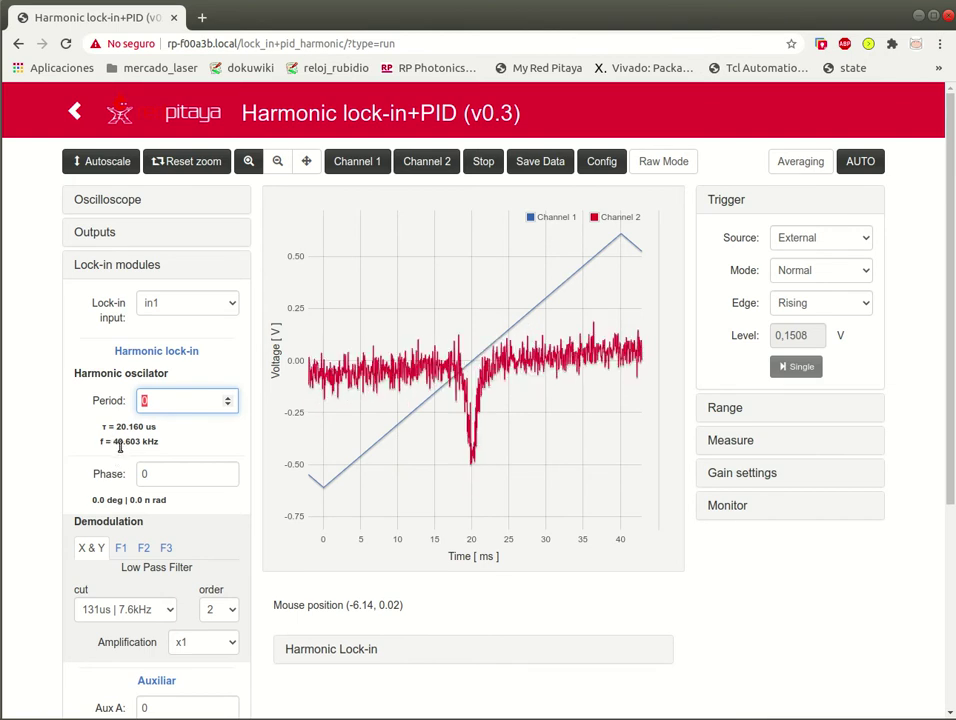
pyautogui.write('1')
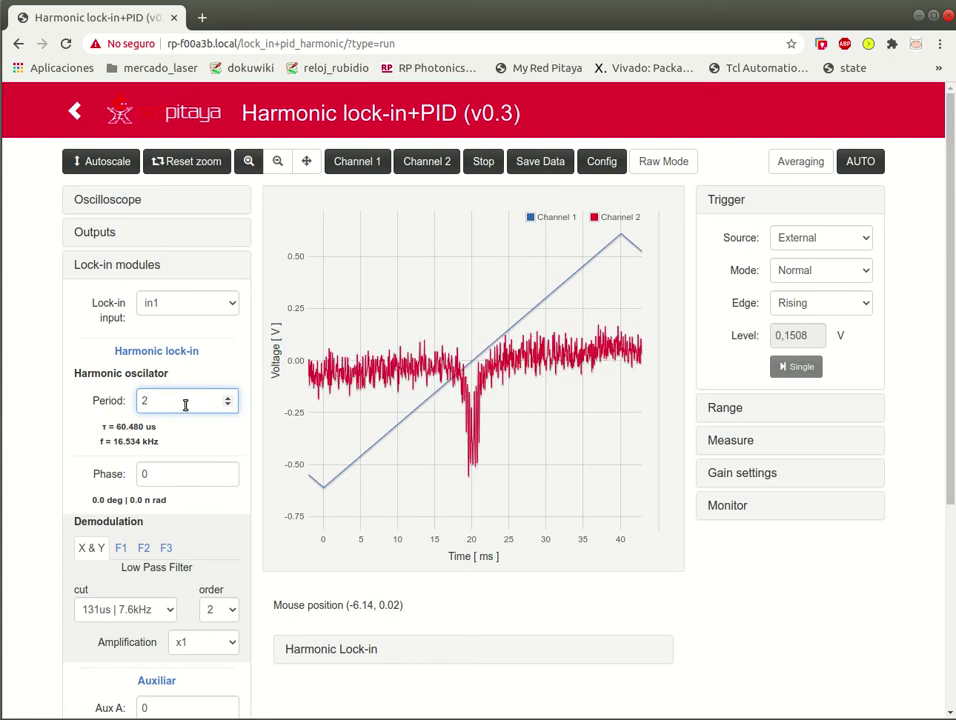
pyautogui.press('Down')
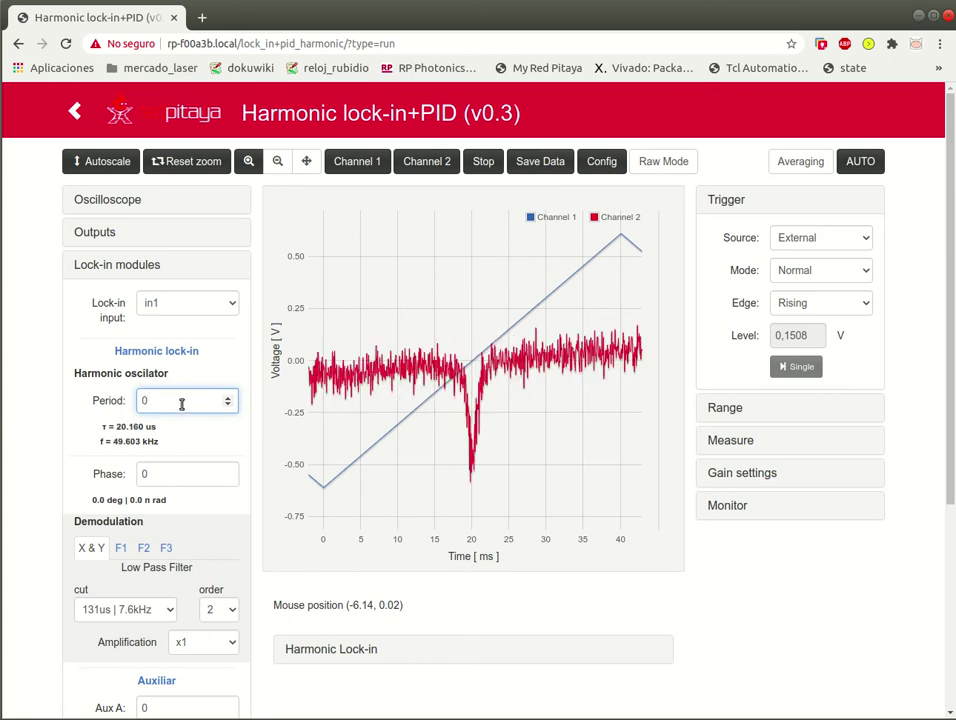
pyautogui.doubleClick(124, 442)
pyautogui.click(118, 462)
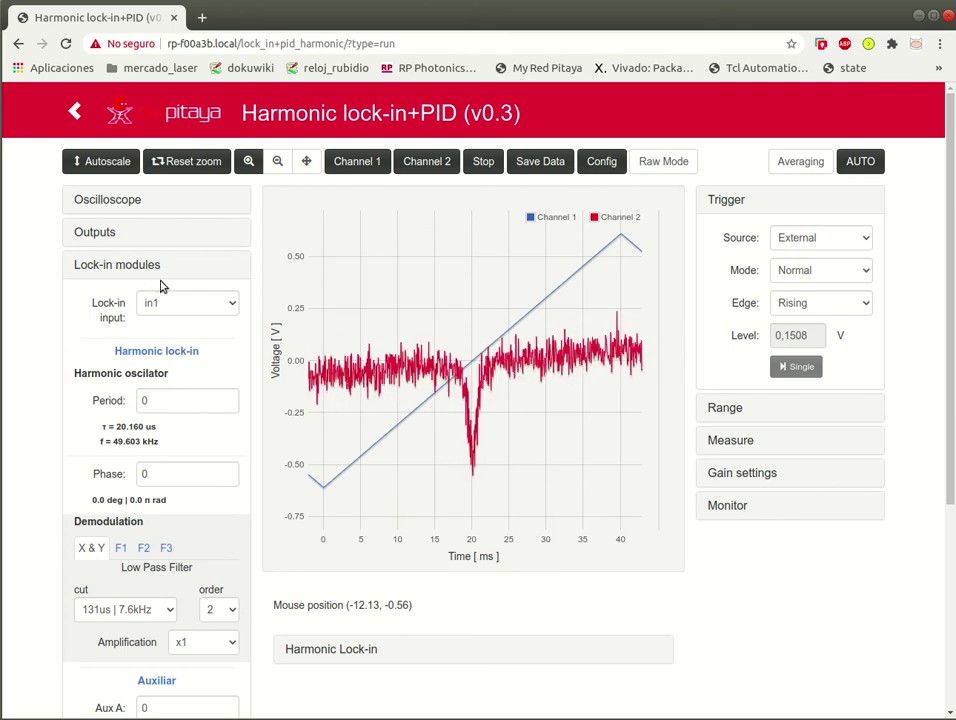
pyautogui.scroll(-1, 38, 427)
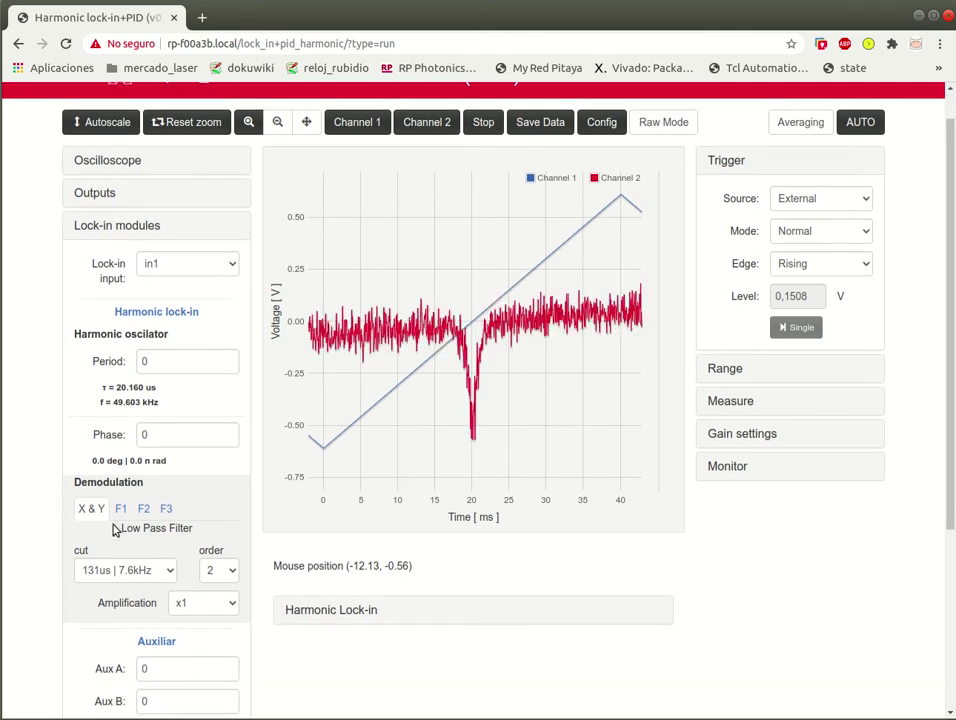
pyautogui.scroll(-1, 96, 560)
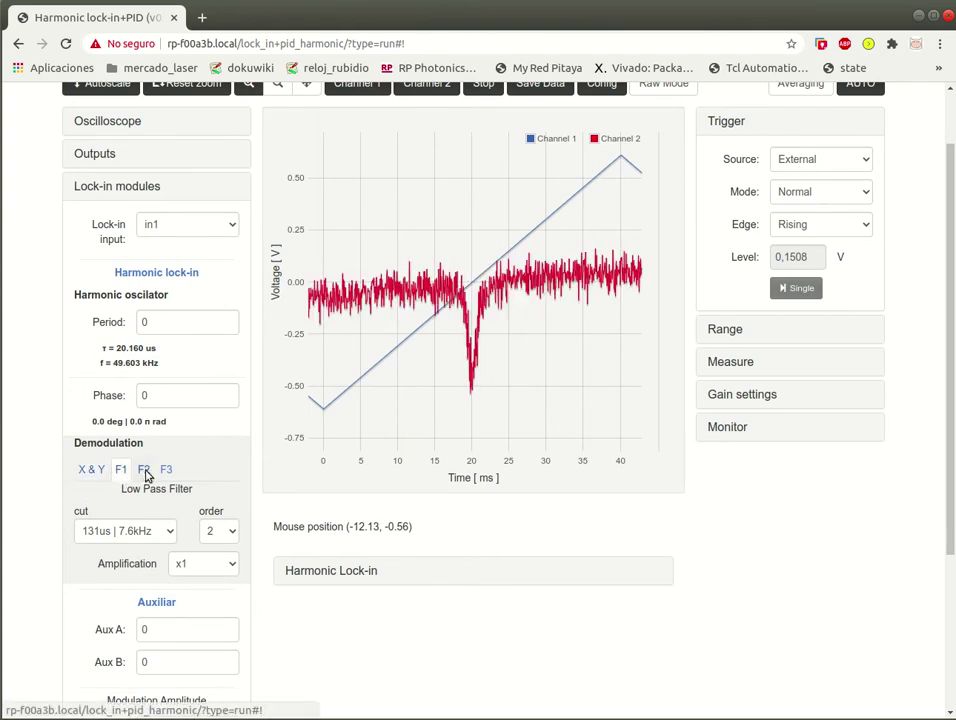
pyautogui.click(166, 470)
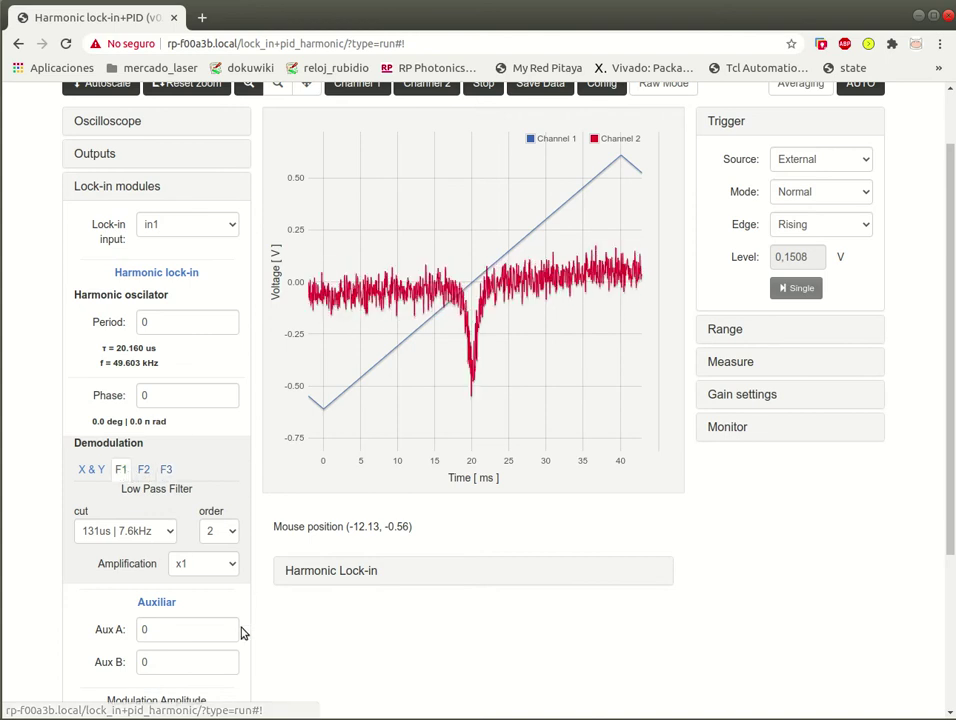
pyautogui.click(120, 470)
pyautogui.click(87, 472)
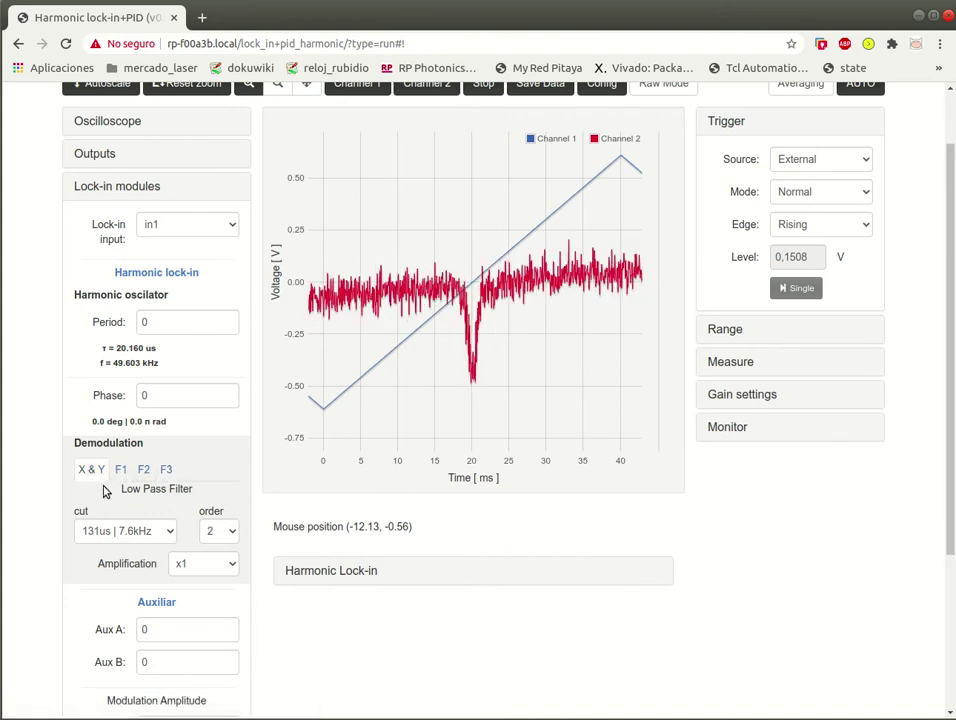
pyautogui.scroll(-2, 52, 495)
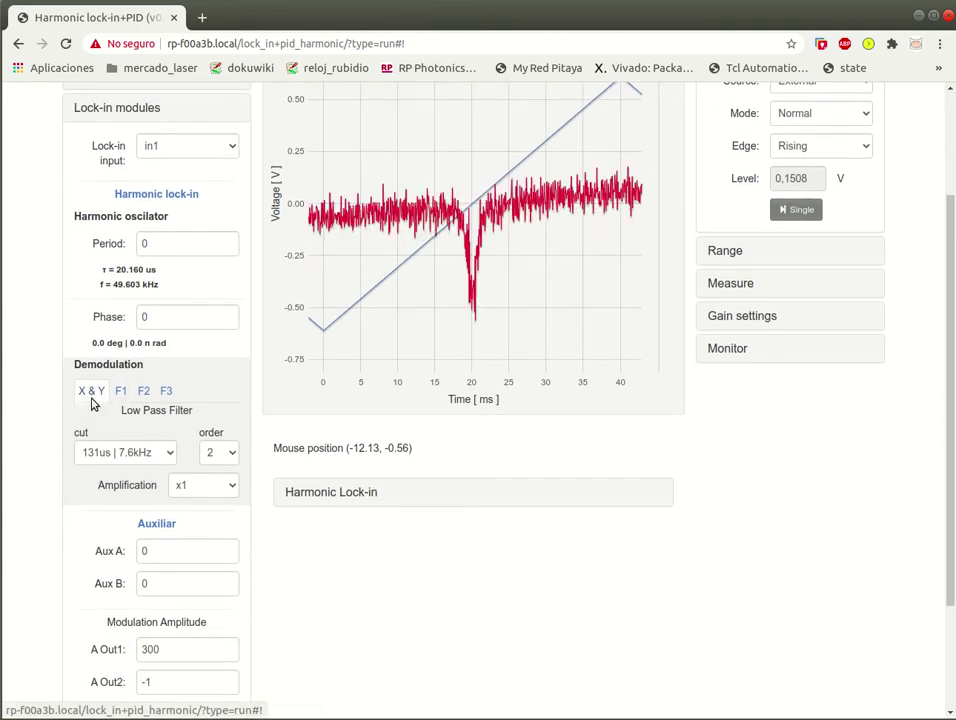
pyautogui.scroll(3, 73, 429)
pyautogui.scroll(1, 72, 433)
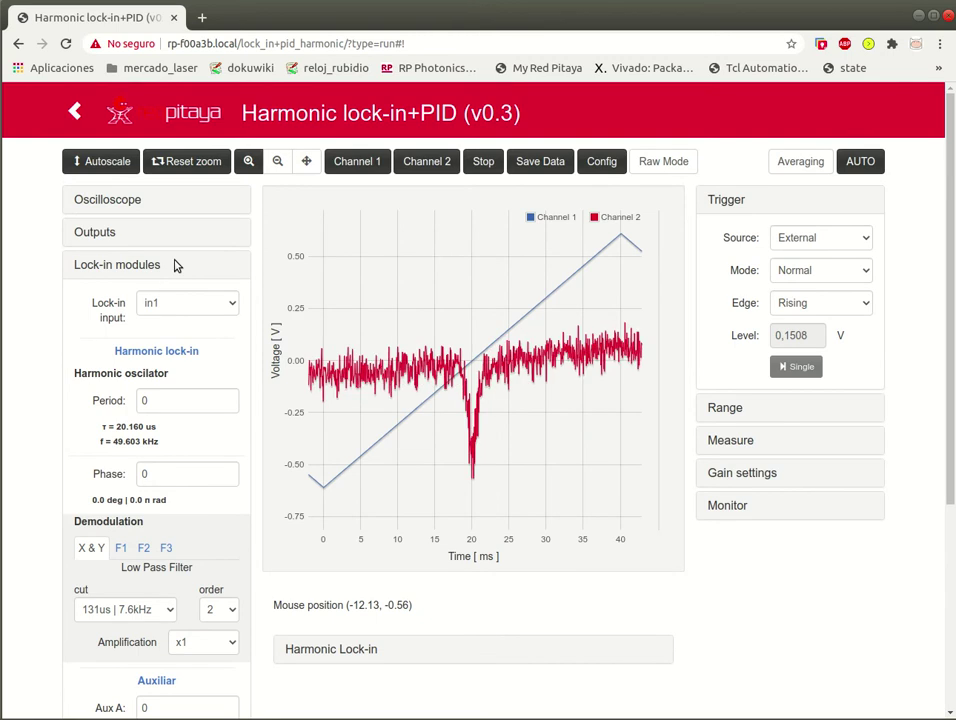
# - Route the demodulated Xo signal to scope channel B (OscB) and collapse Oscilloscope
pyautogui.click(175, 207)
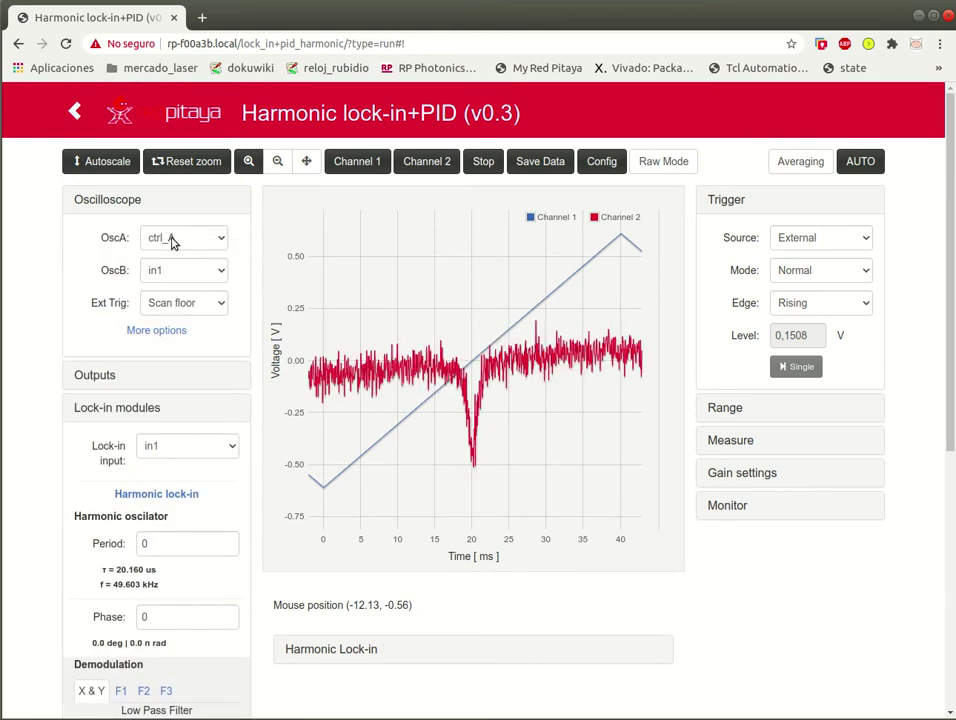
pyautogui.click(185, 276)
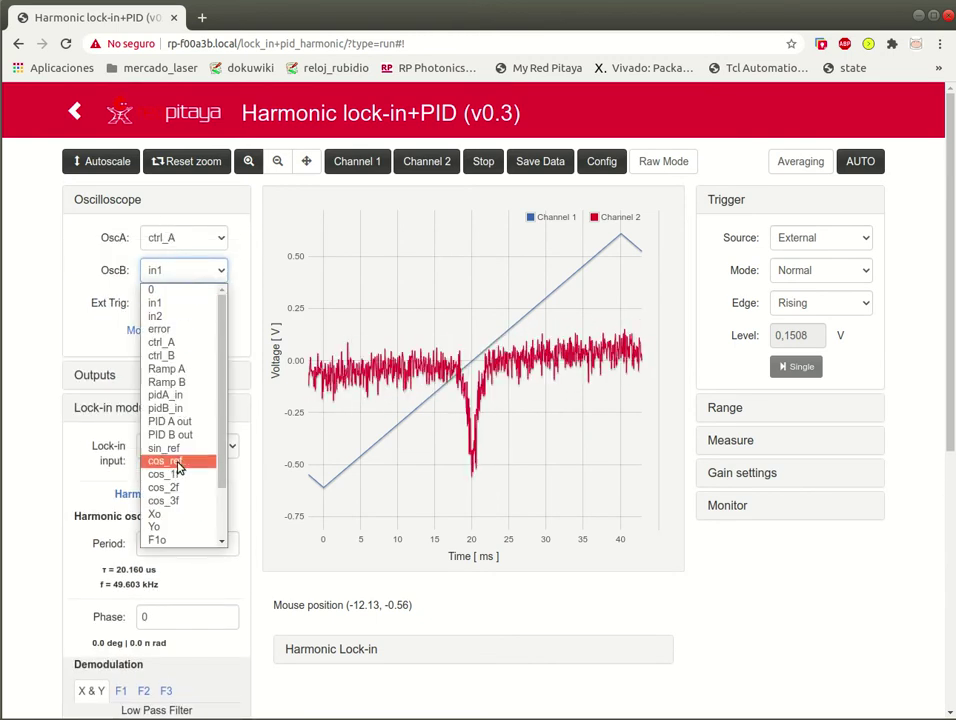
pyautogui.click(178, 517)
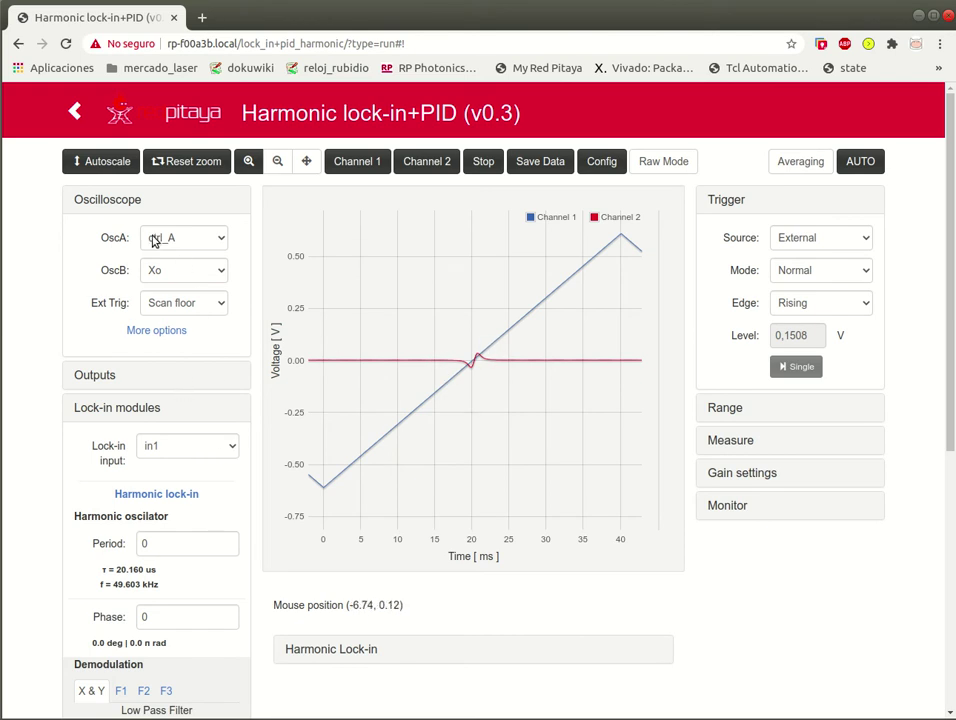
pyautogui.click(118, 199)
# - Set the Demodulation Amplification to x8
pyautogui.scroll(-1, 198, 520)
pyautogui.click(203, 600)
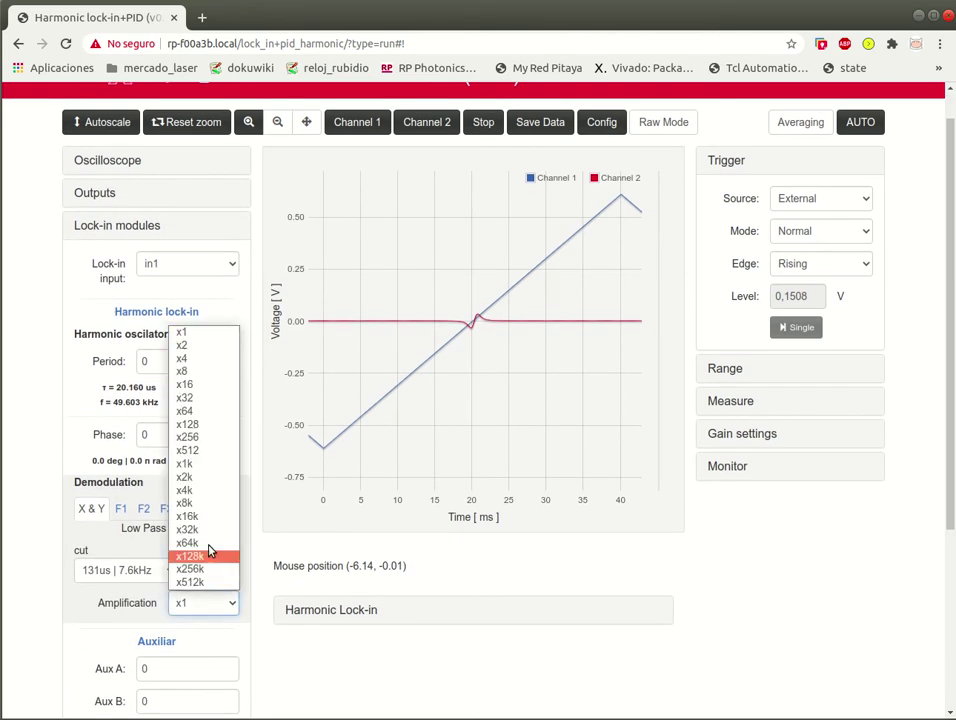
pyautogui.click(210, 372)
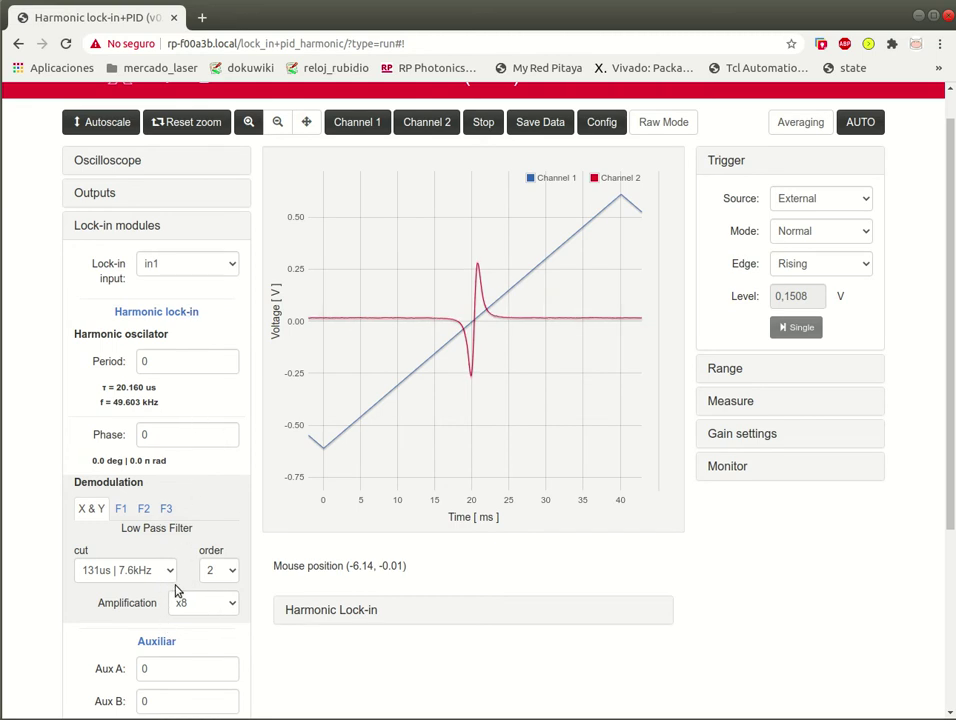
pyautogui.scroll(-2, 84, 458)
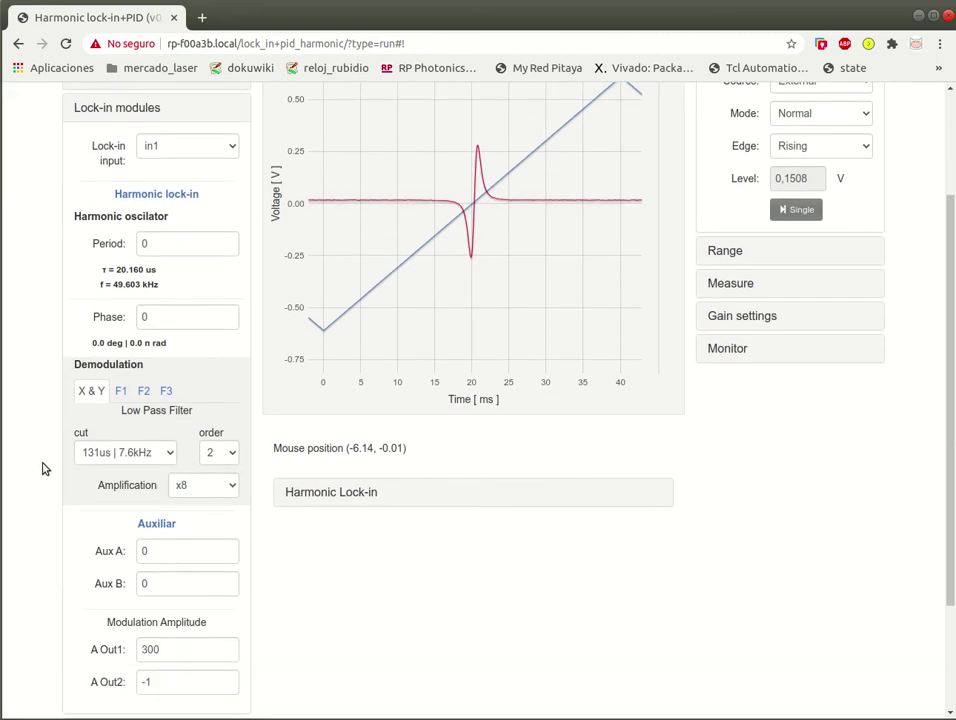
pyautogui.scroll(3, 120, 250)
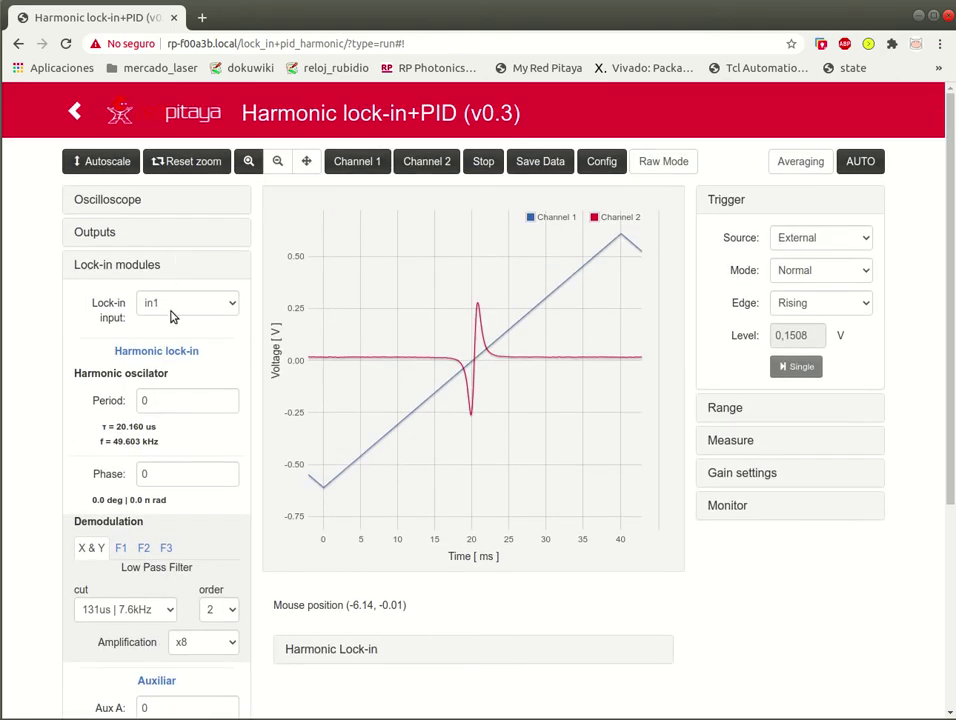
pyautogui.click(143, 352)
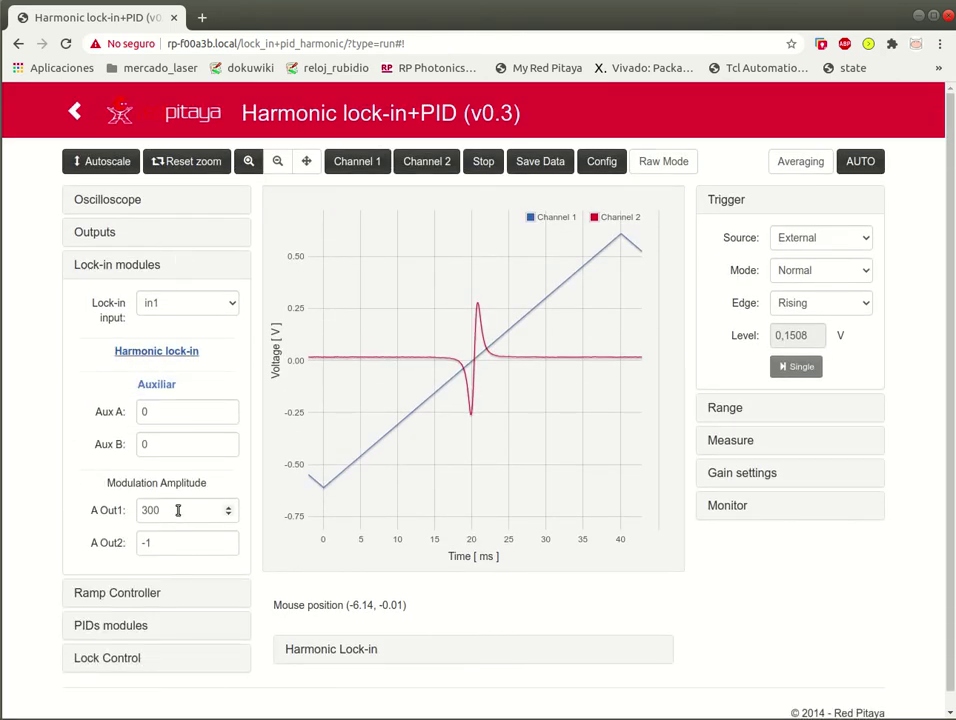
pyautogui.click(180, 508)
pyautogui.press('Up')
pyautogui.press('Up')
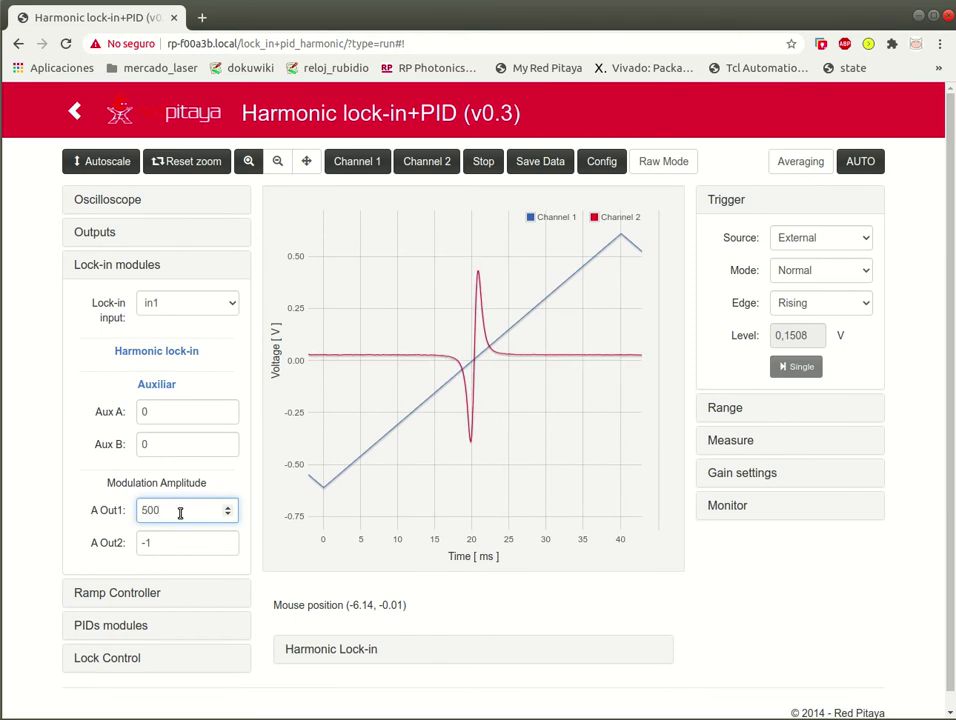
pyautogui.press('Down')
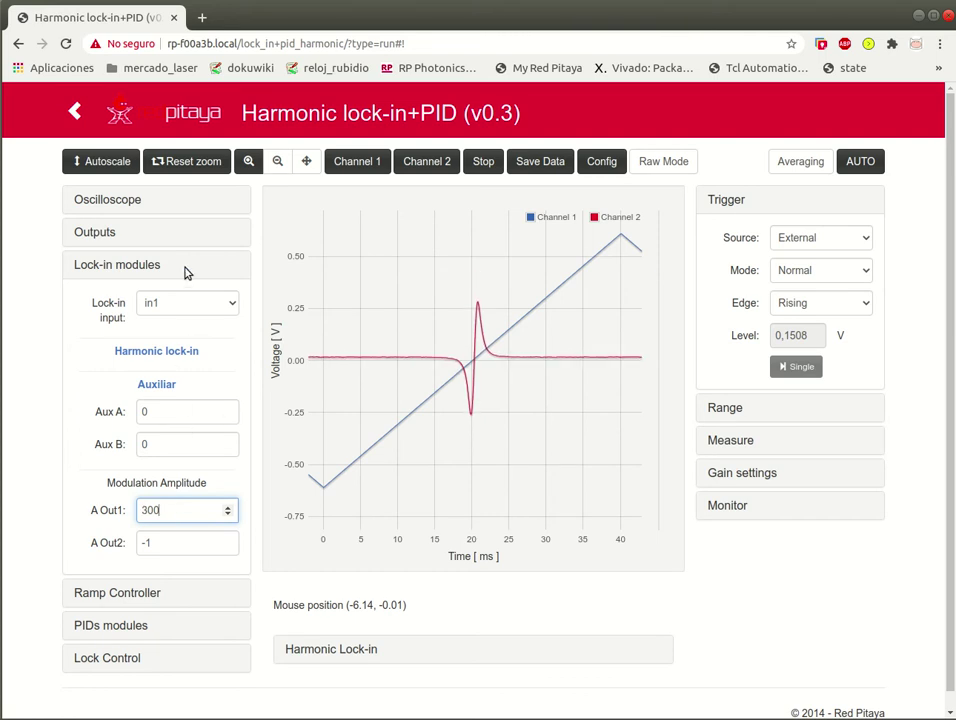
pyautogui.click(175, 354)
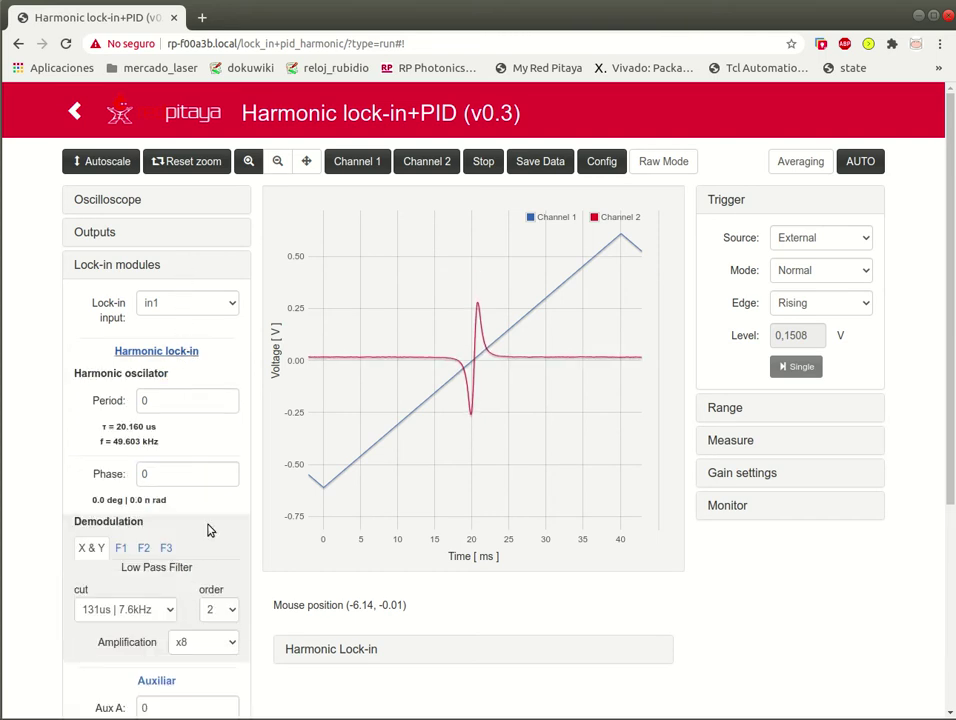
# - Try low-pass cutoffs 524us and 262us, return to 131us | 7.6kHz, and collapse Lock-in modules
pyautogui.scroll(-1, 208, 530)
pyautogui.click(170, 531)
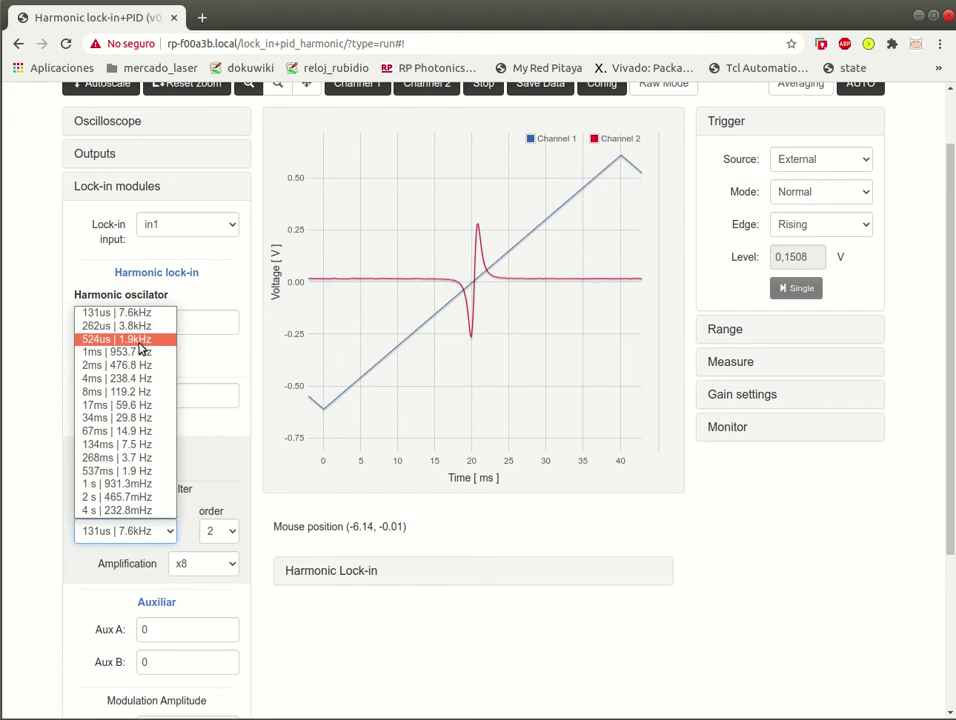
pyautogui.click(116, 339)
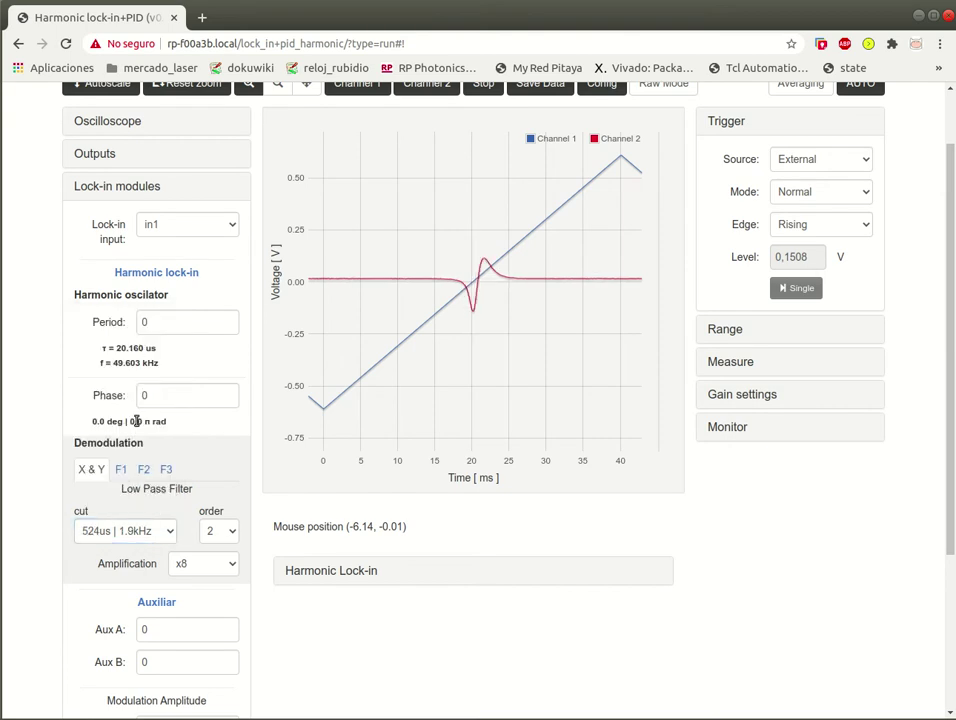
pyautogui.click(133, 530)
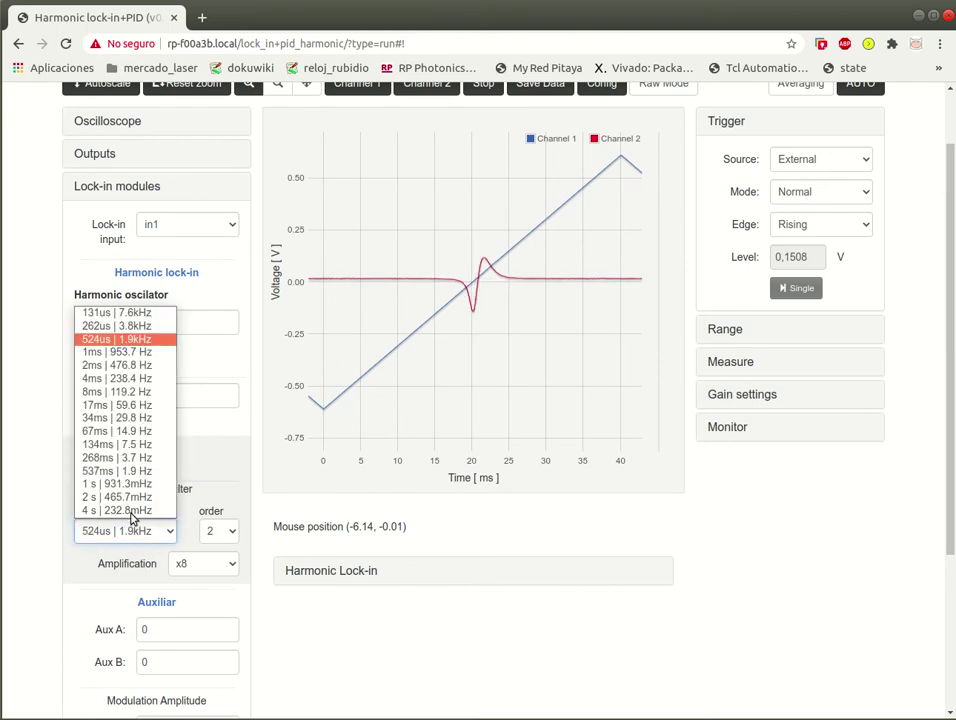
pyautogui.click(127, 326)
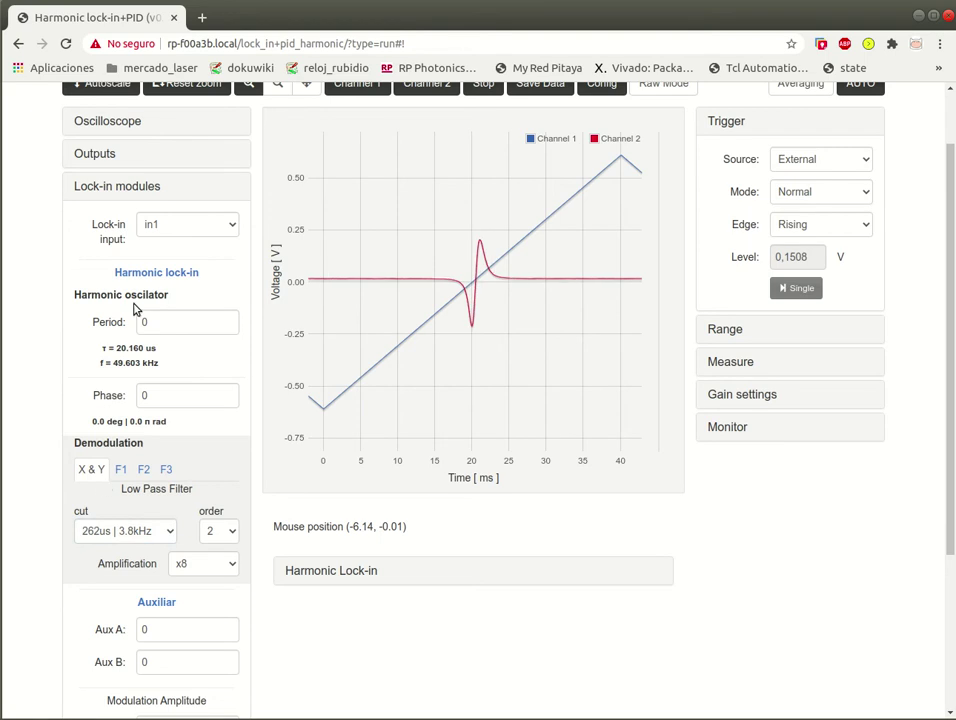
pyautogui.click(143, 530)
pyautogui.click(118, 312)
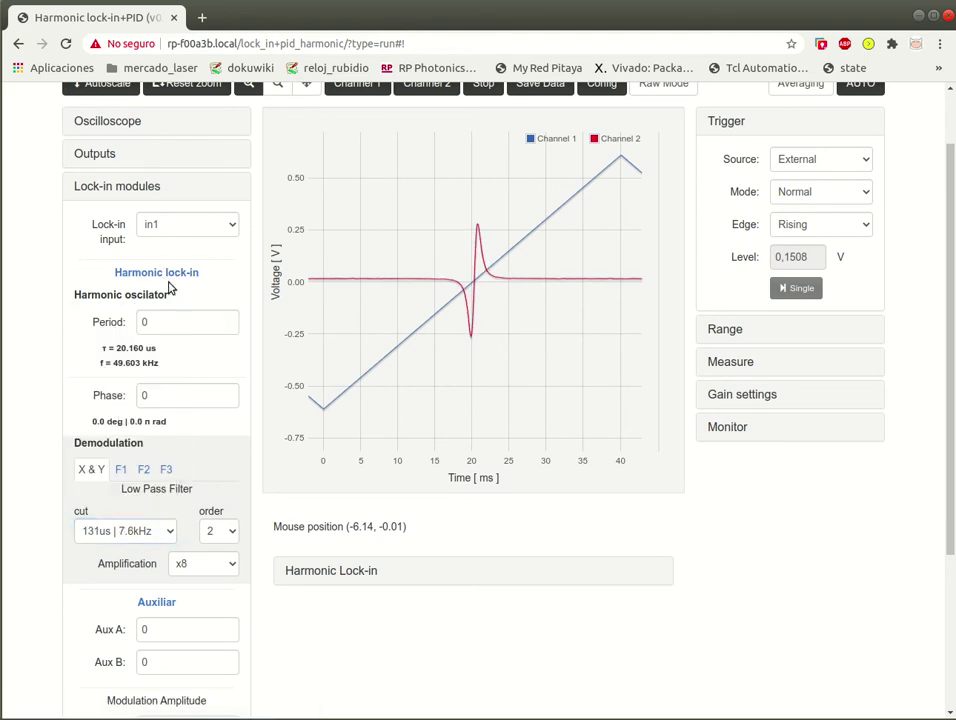
pyautogui.click(180, 200)
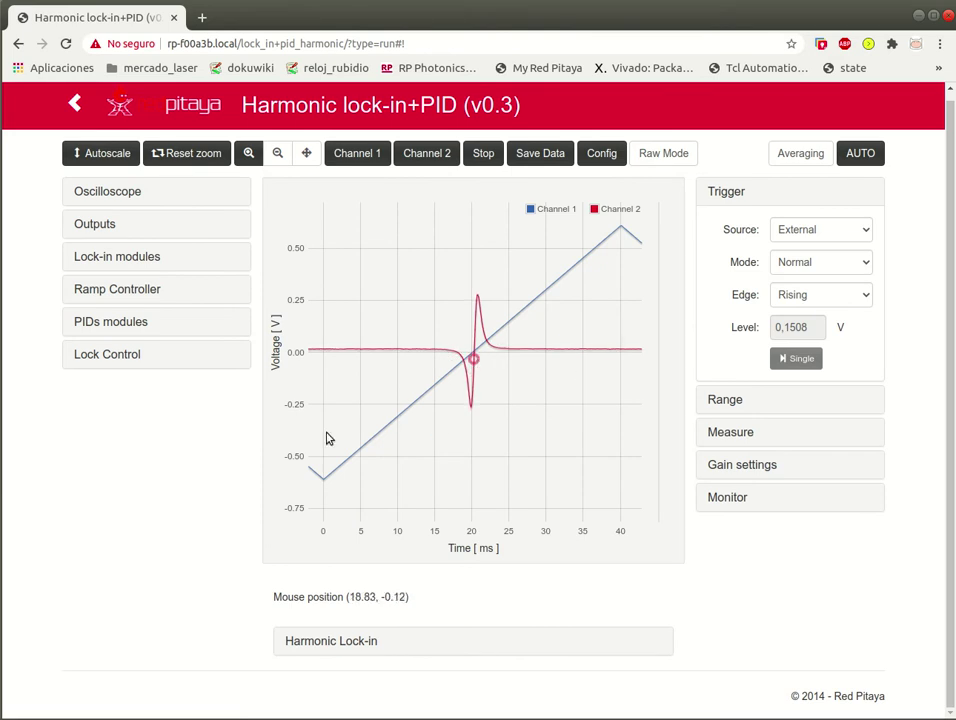
# - In PIDs modules, set the PID error signal to Xo
pyautogui.click(155, 325)
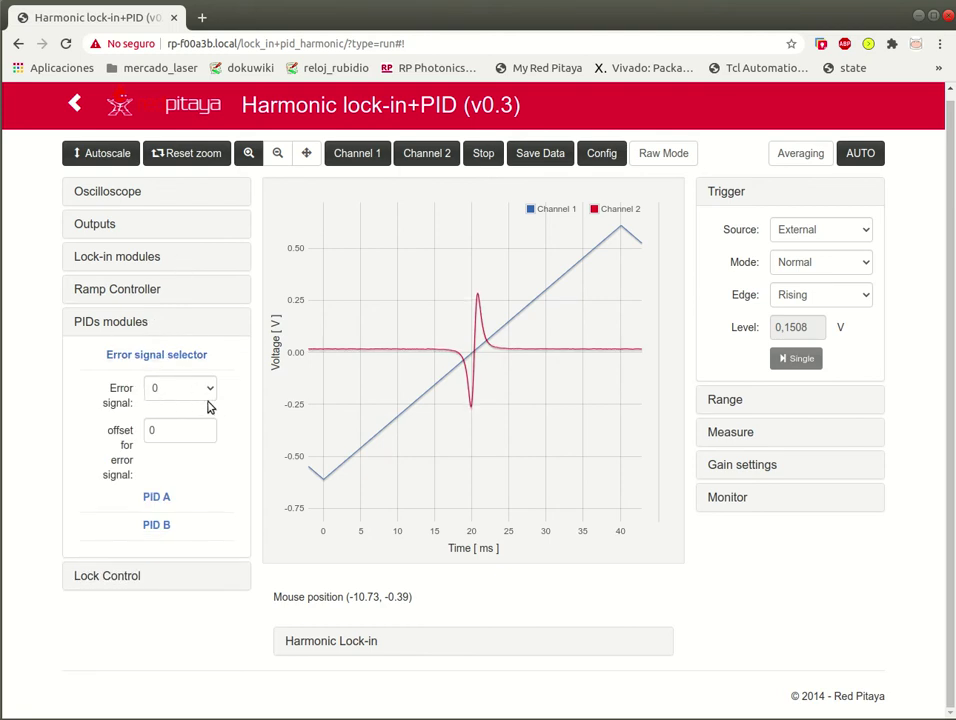
pyautogui.click(210, 393)
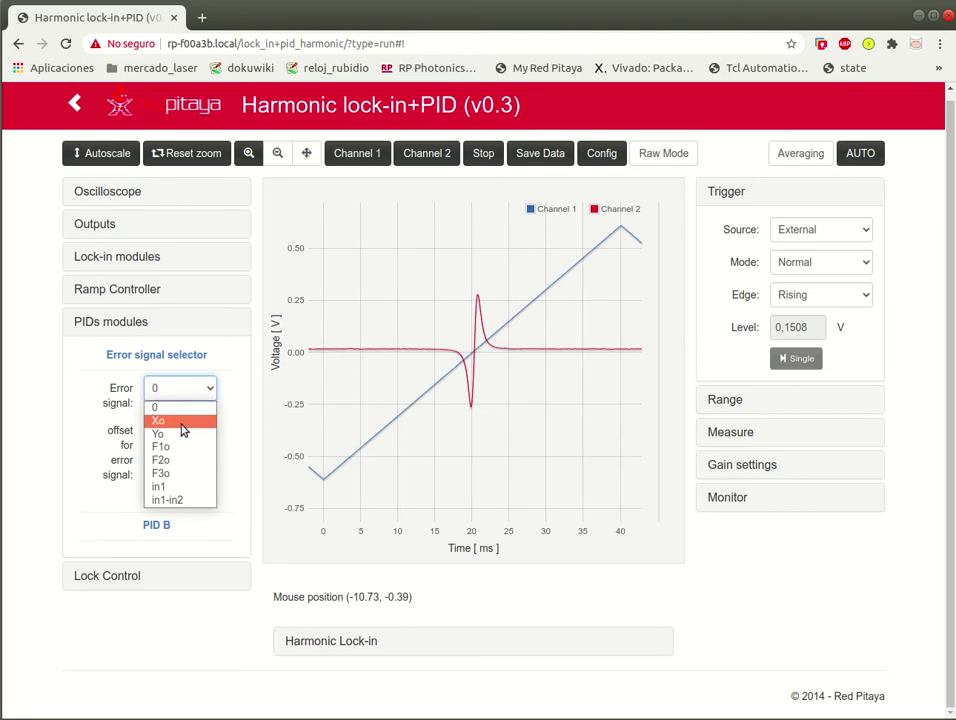
pyautogui.click(183, 425)
# - Show PID A out on scope channel B and expand the PID A gain settings
pyautogui.click(195, 200)
pyautogui.click(206, 262)
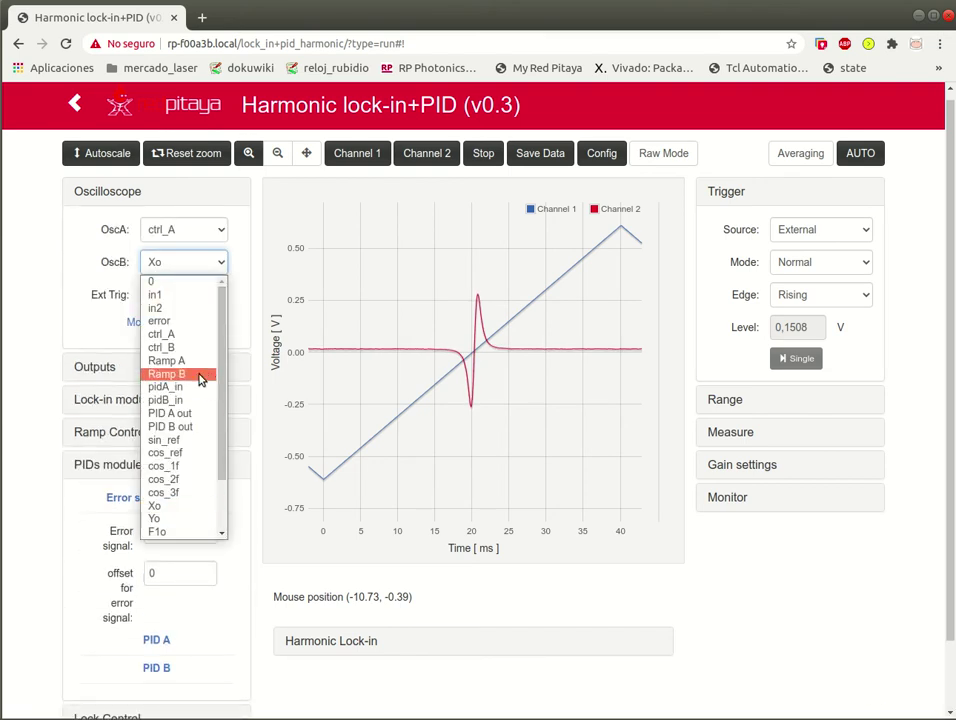
pyautogui.scroll(-2, 198, 373)
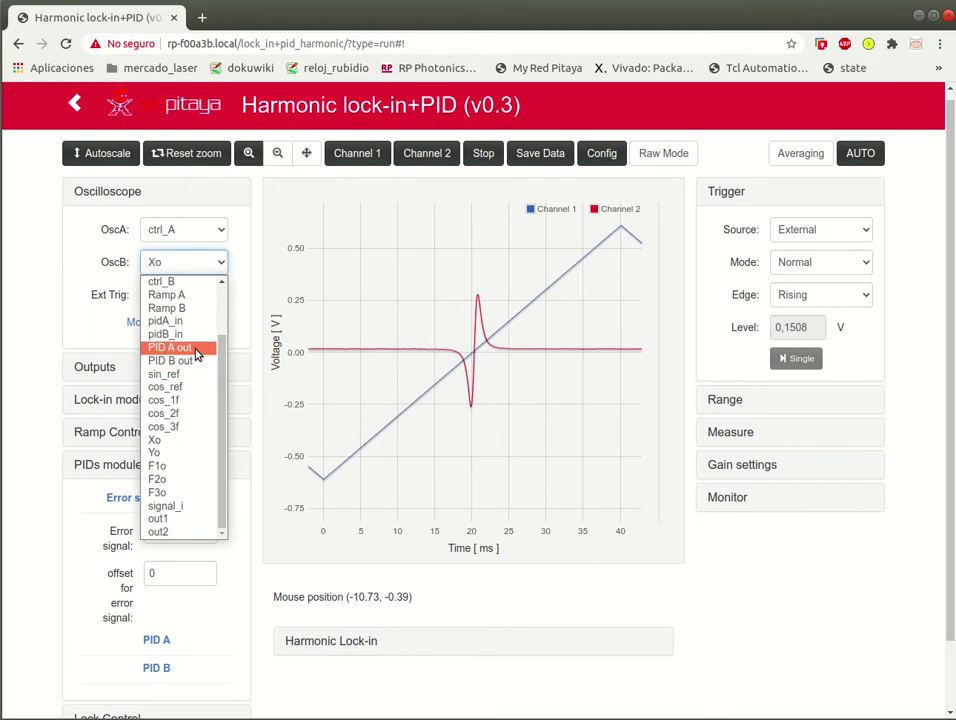
pyautogui.click(196, 350)
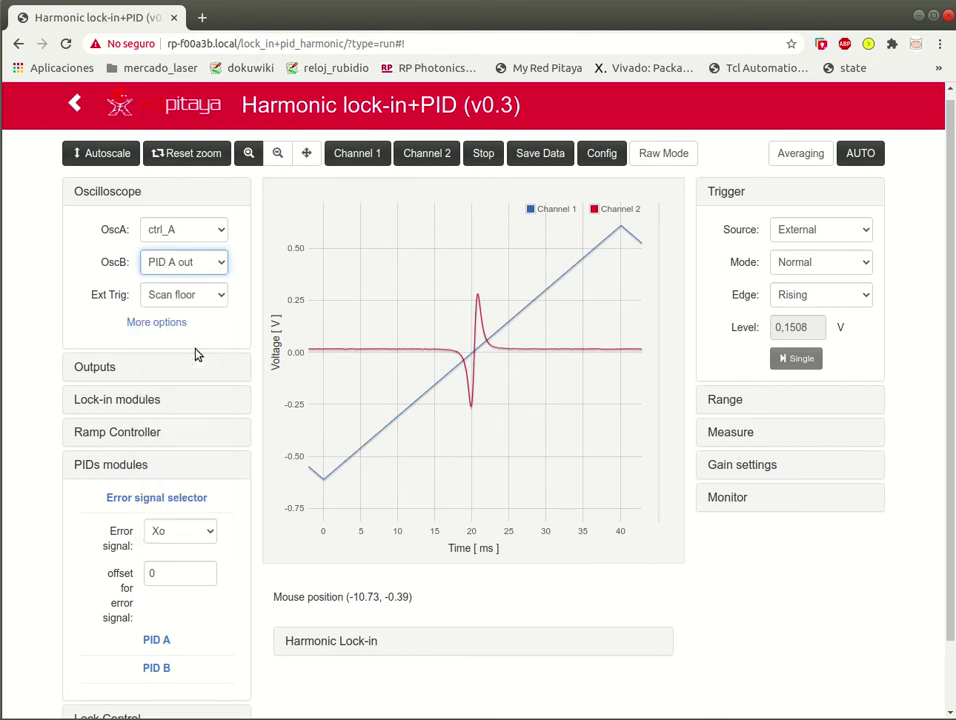
pyautogui.click(182, 195)
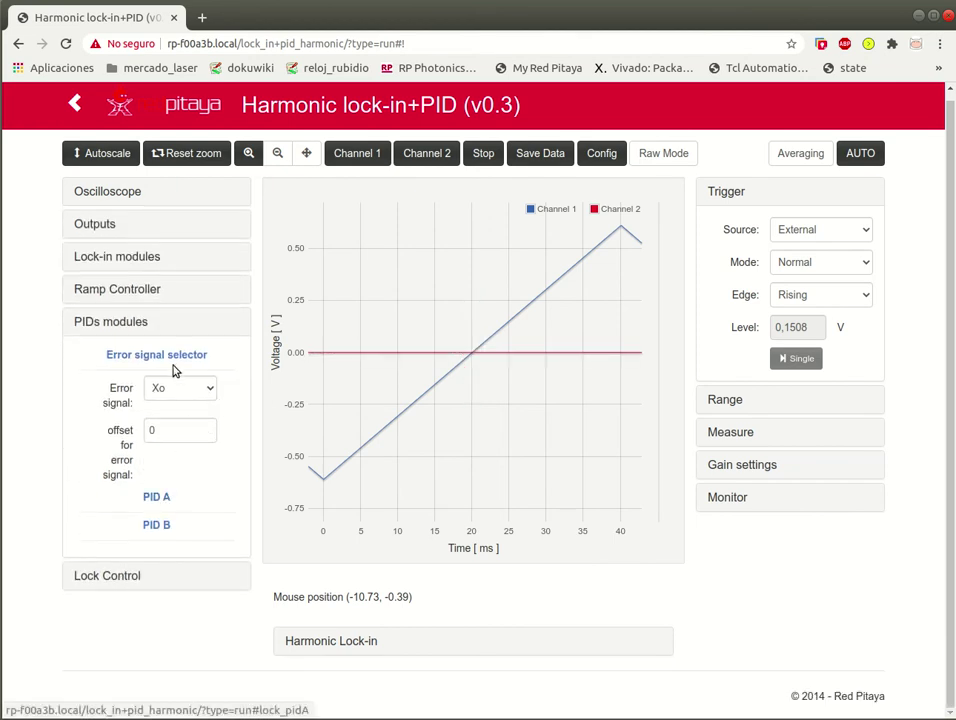
pyautogui.click(160, 358)
pyautogui.click(157, 383)
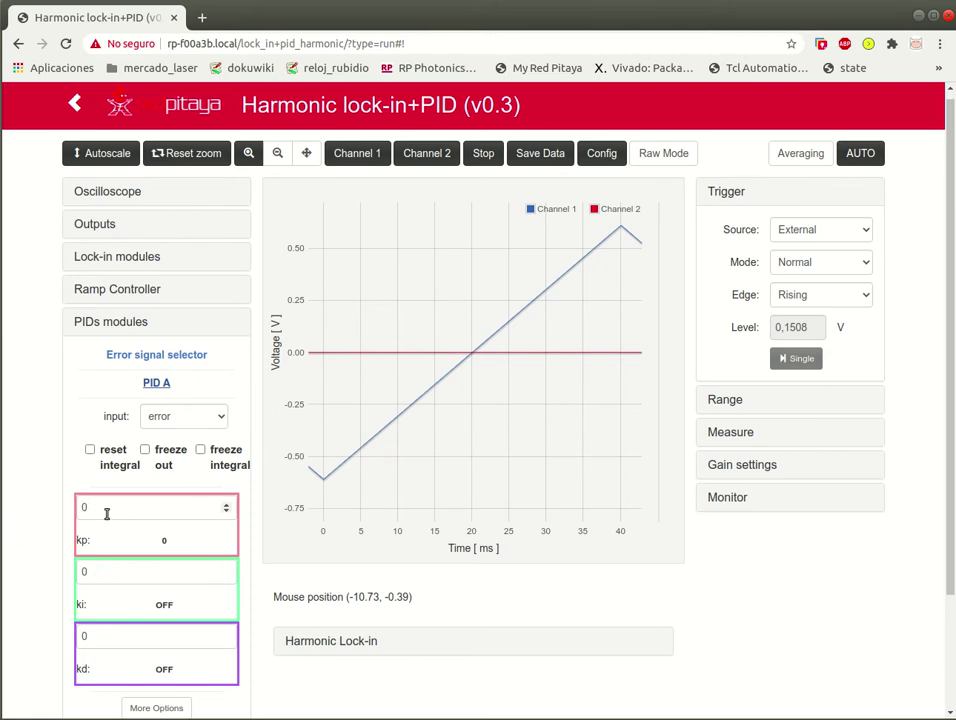
# - Set PID A's proportional gain kp to 1000
pyautogui.moveTo(107, 512); pyautogui.dragTo(77, 512)
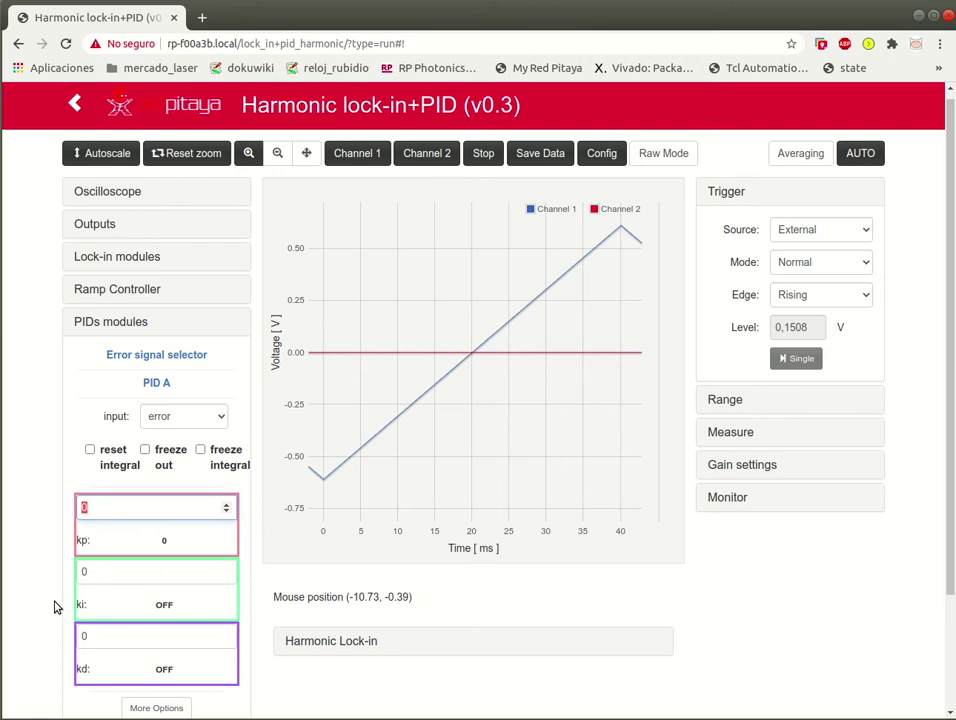
pyautogui.write('1000')
pyautogui.click(70, 511)
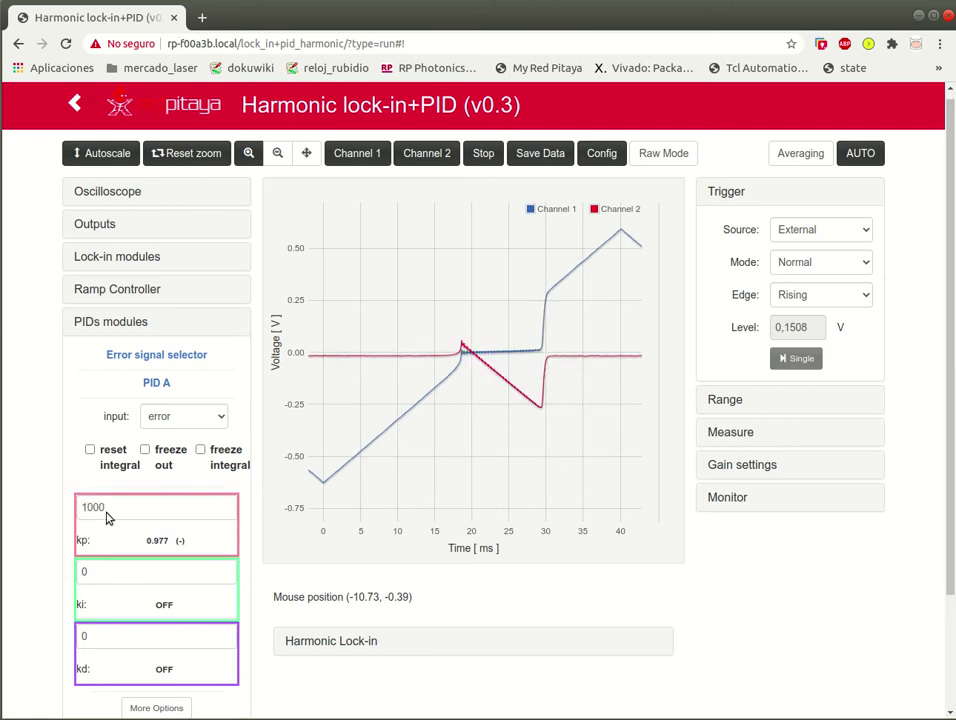
# - Under Lock Control, switch off PID B enable and PID A enable
pyautogui.scroll(-3, 51, 478)
pyautogui.click(145, 625)
pyautogui.scroll(-4, 83, 578)
pyautogui.click(182, 596)
pyautogui.click(175, 569)
pyautogui.scroll(4, 83, 568)
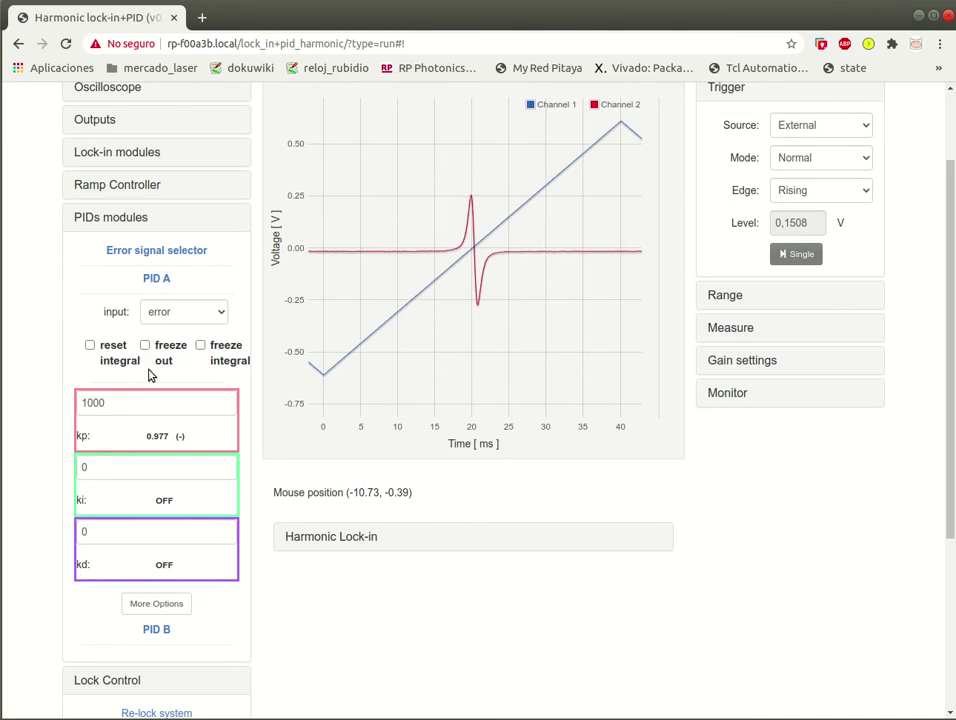
pyautogui.scroll(-3, 155, 500)
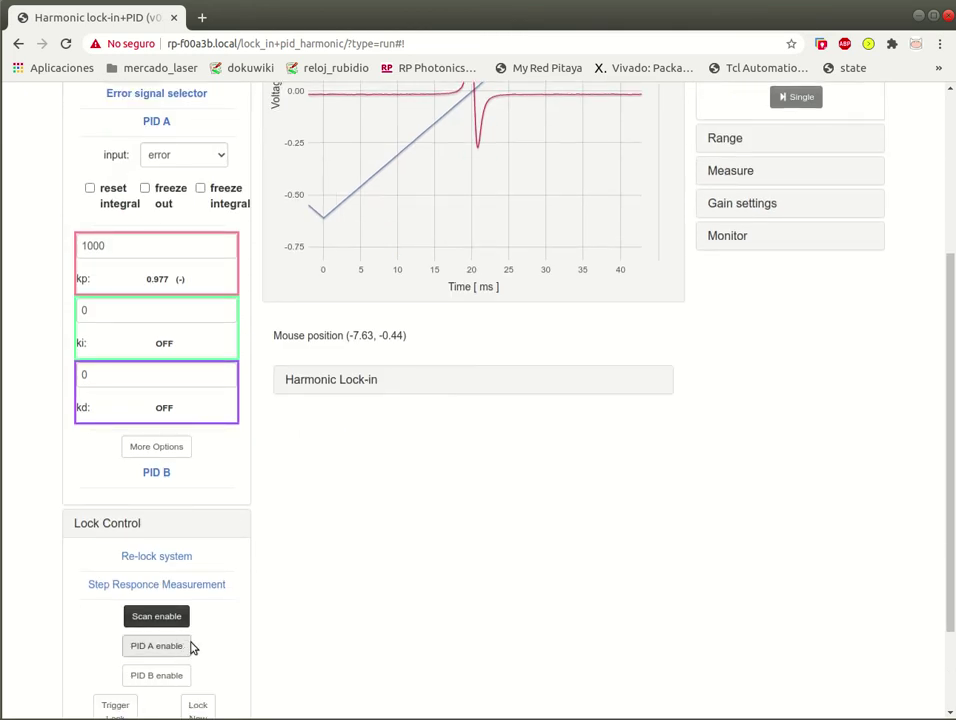
pyautogui.scroll(5, 190, 636)
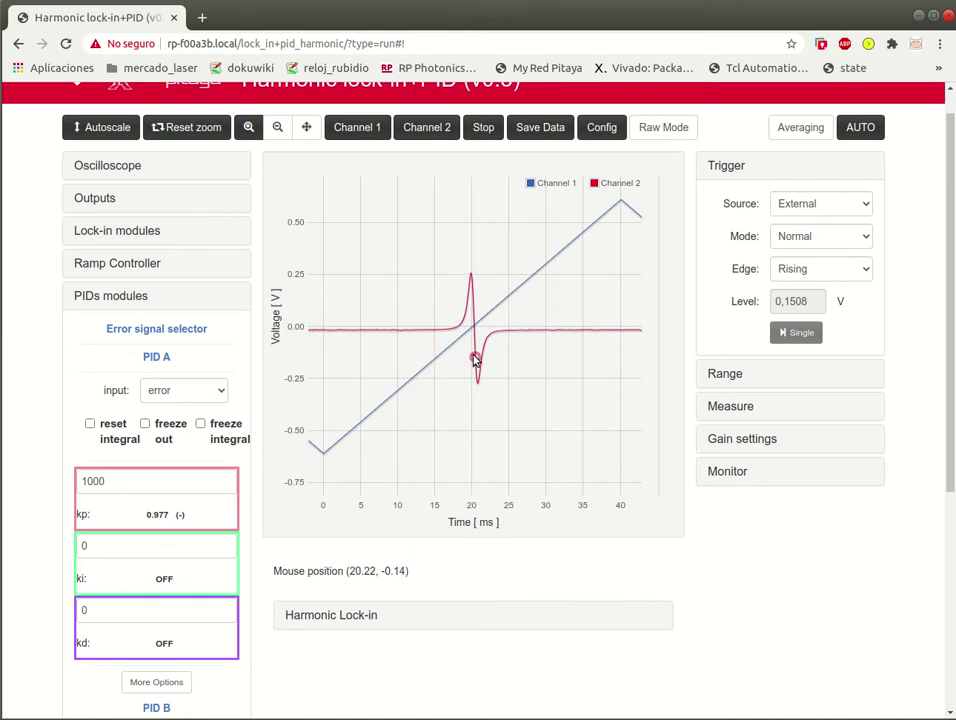
pyautogui.scroll(3, 475, 362)
pyautogui.scroll(-2, 470, 372)
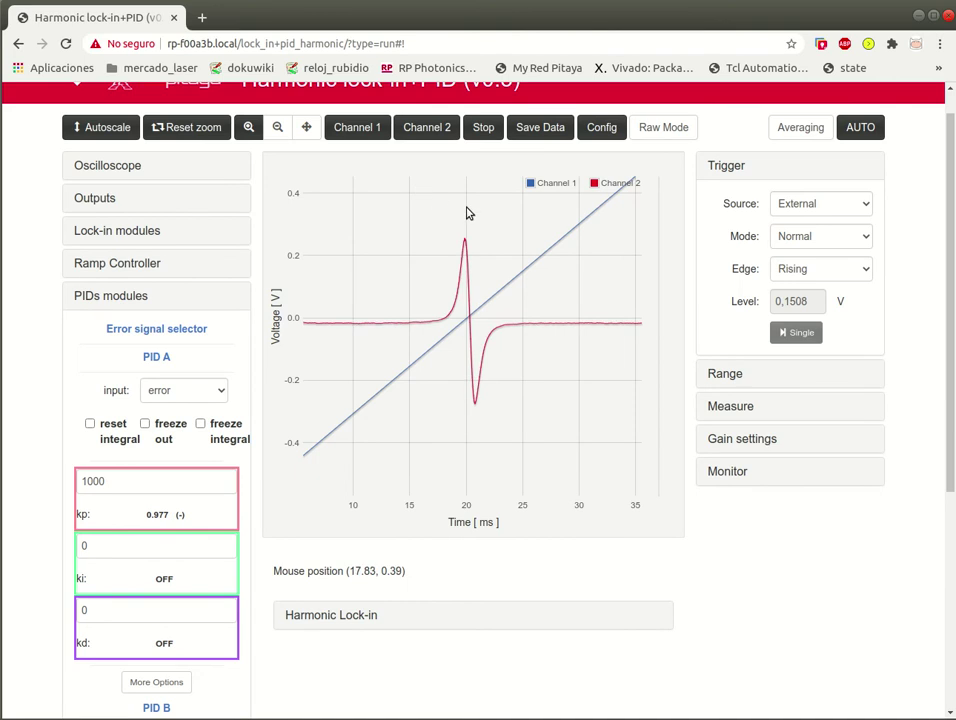
# - Briefly make kp negative, restore its sign, then reduce kp from 1000 to 100 (0.098)
pyautogui.click(85, 481)
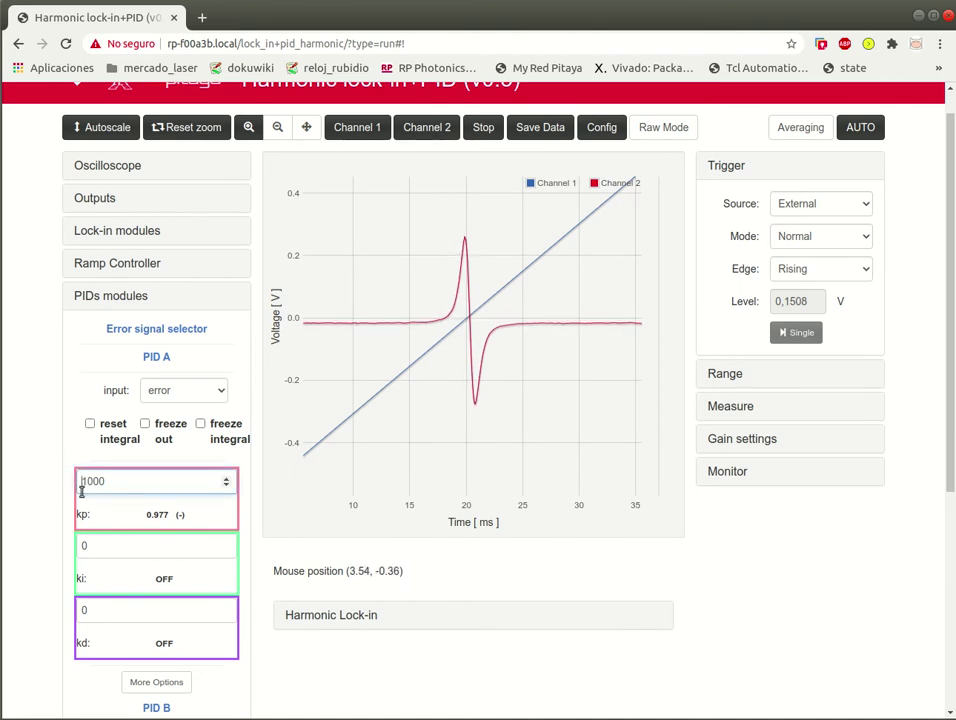
pyautogui.write('-')
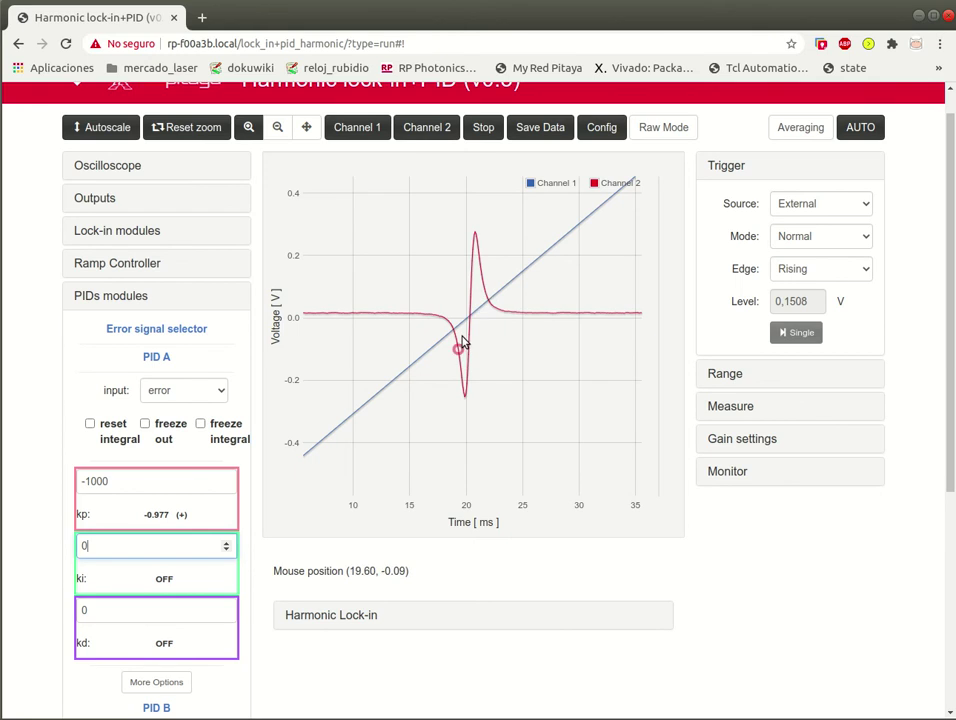
pyautogui.click(90, 481)
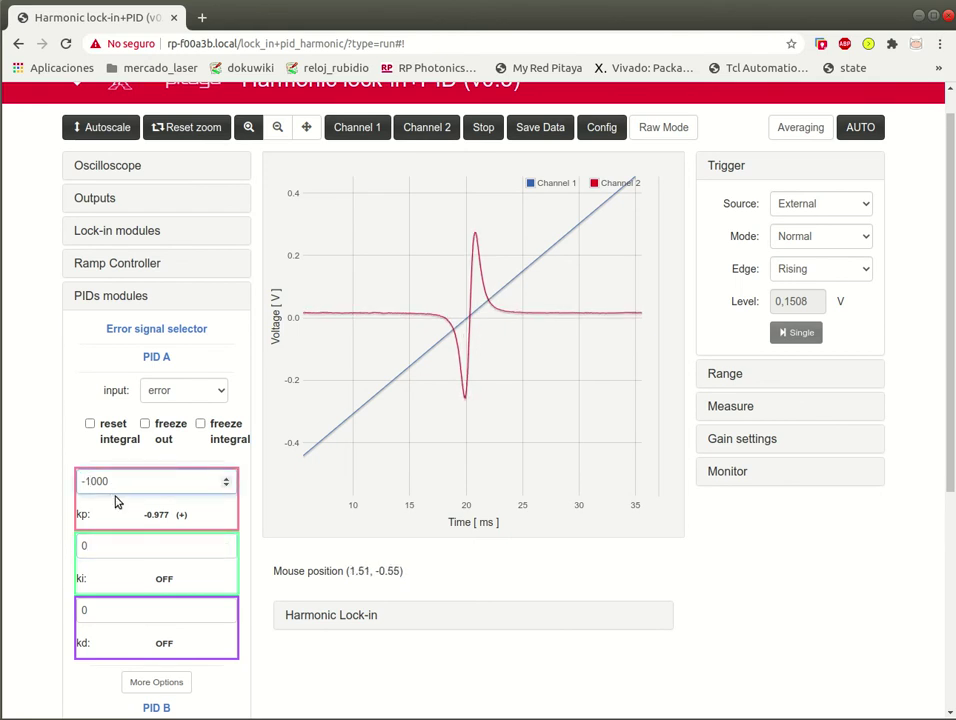
pyautogui.press('BackSpace')
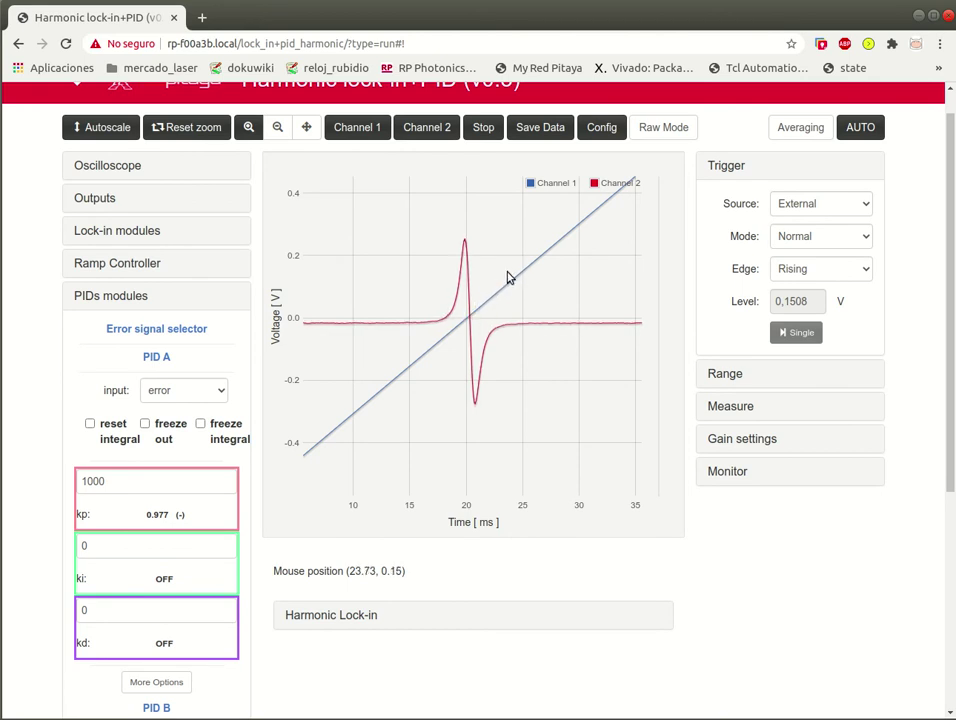
pyautogui.click(127, 479)
pyautogui.press('BackSpace')
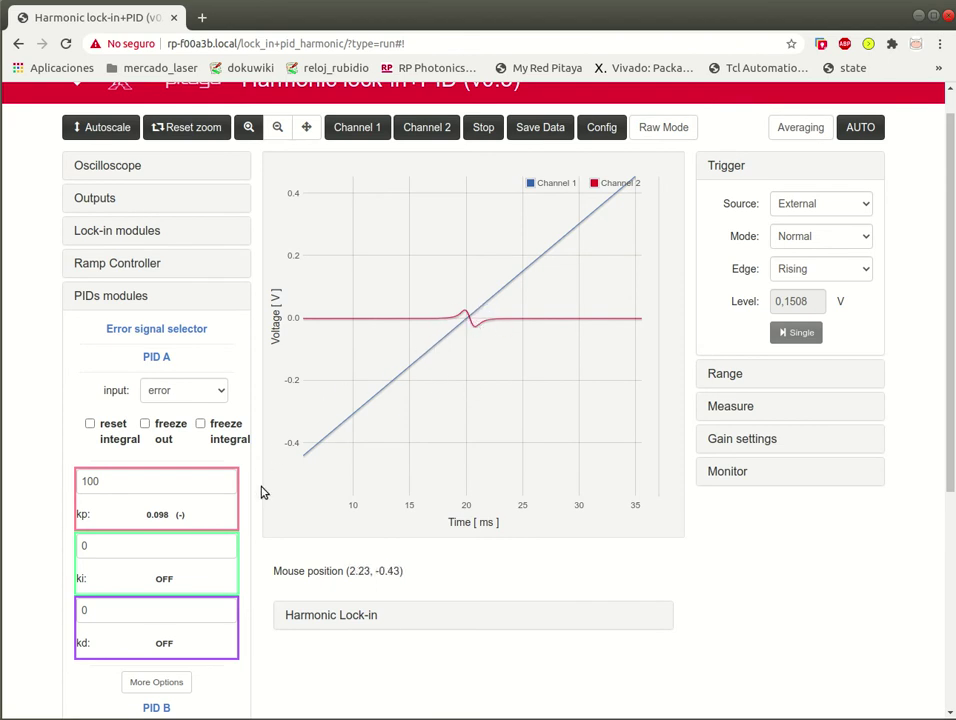
# - Enter 3 as PID A's integral gain ki (τ = 179 ms) and collapse PID A
pyautogui.click(101, 552)
pyautogui.doubleClick(97, 551)
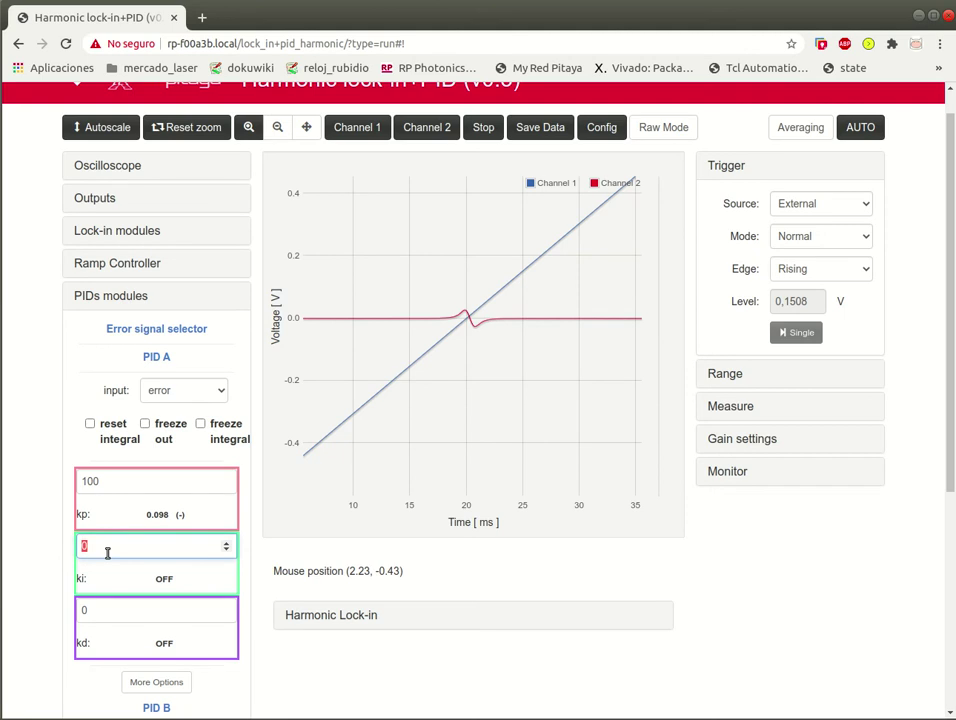
pyautogui.write('3')
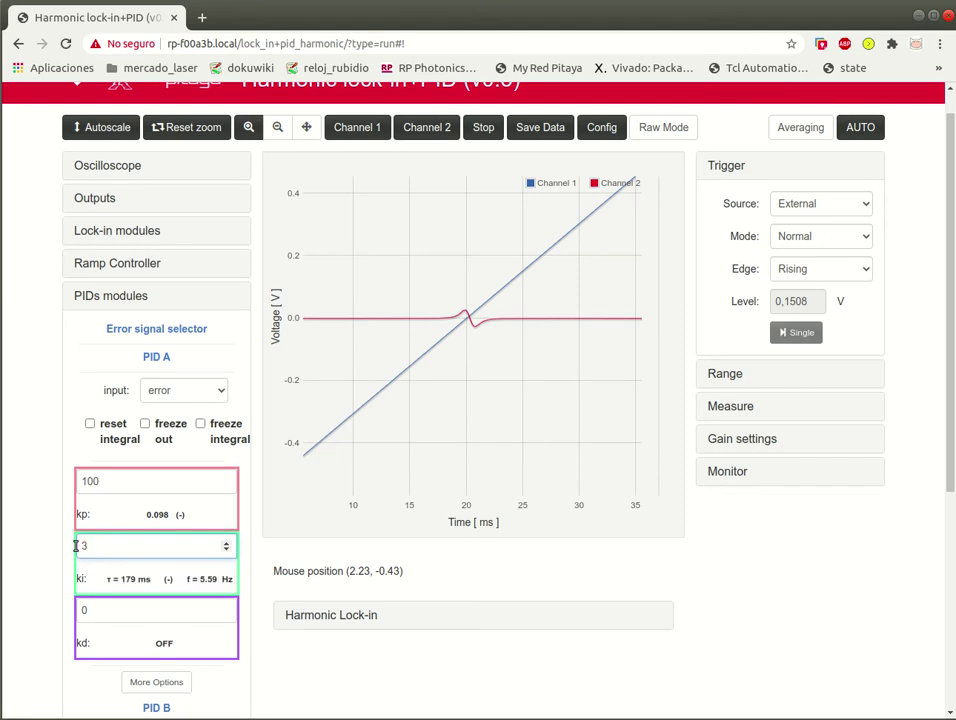
pyautogui.click(68, 546)
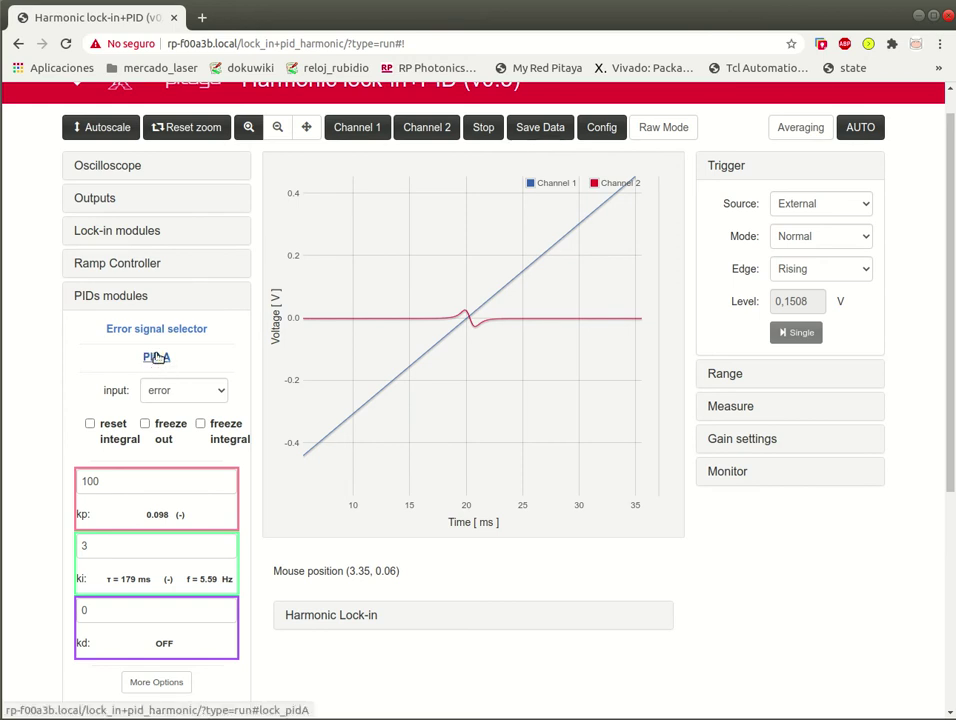
pyautogui.click(156, 357)
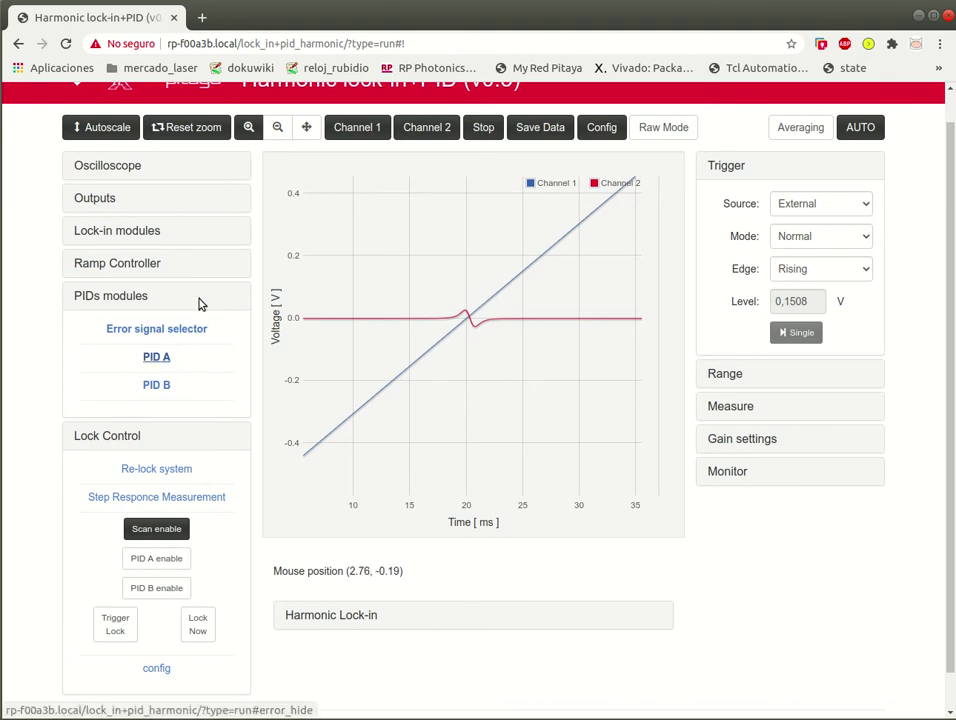
# - Collapse PIDs modules, route error to scope channel A and in1 to channel B
pyautogui.click(185, 306)
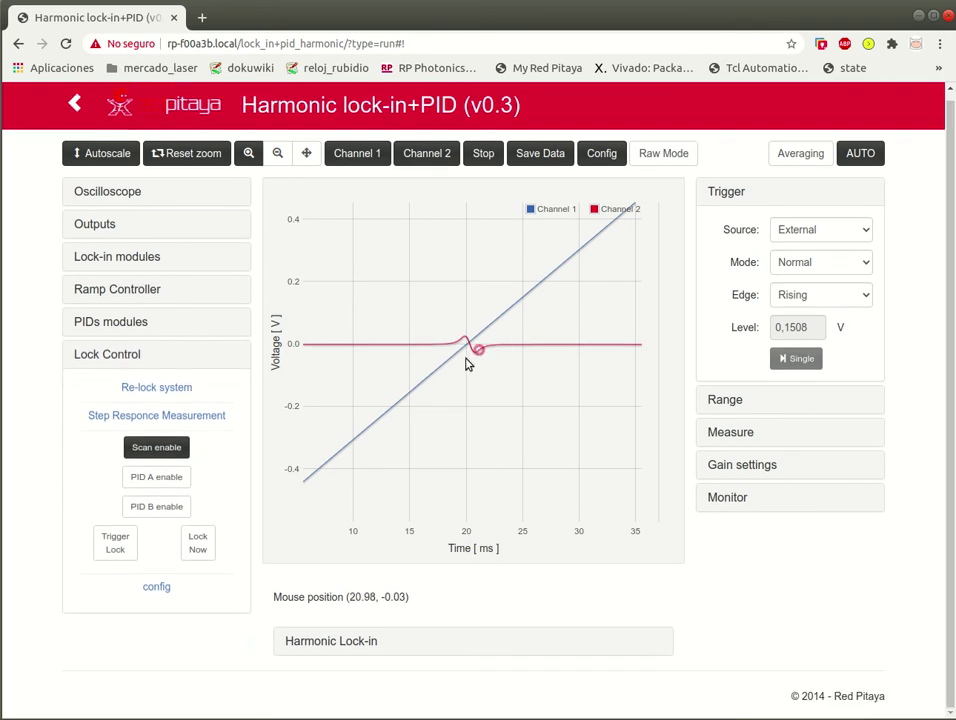
pyautogui.click(165, 190)
pyautogui.click(189, 208)
pyautogui.click(189, 211)
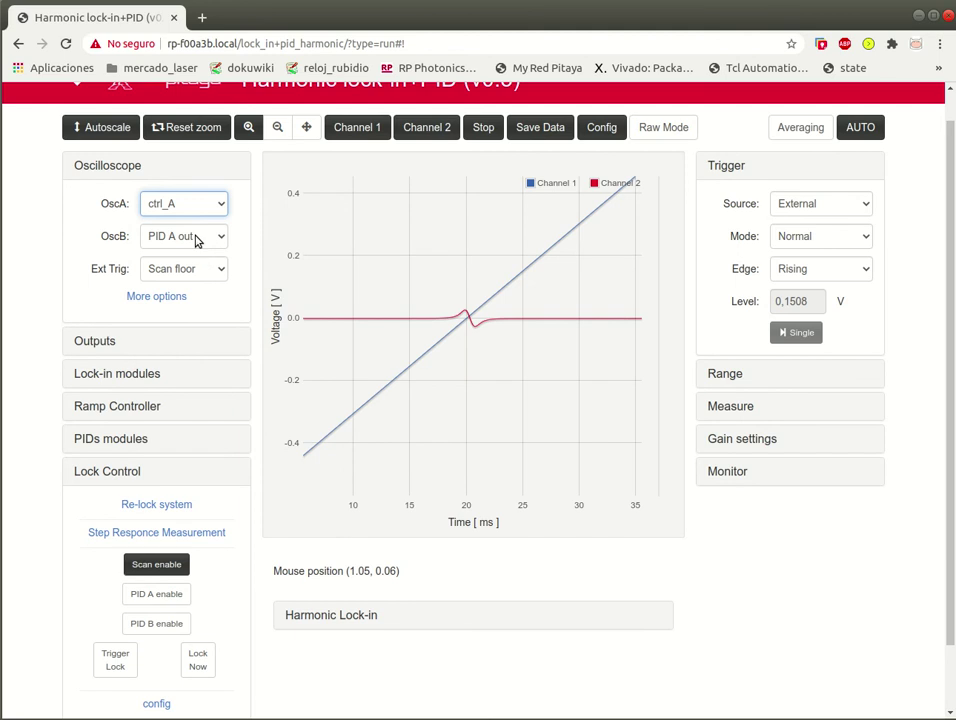
pyautogui.click(197, 240)
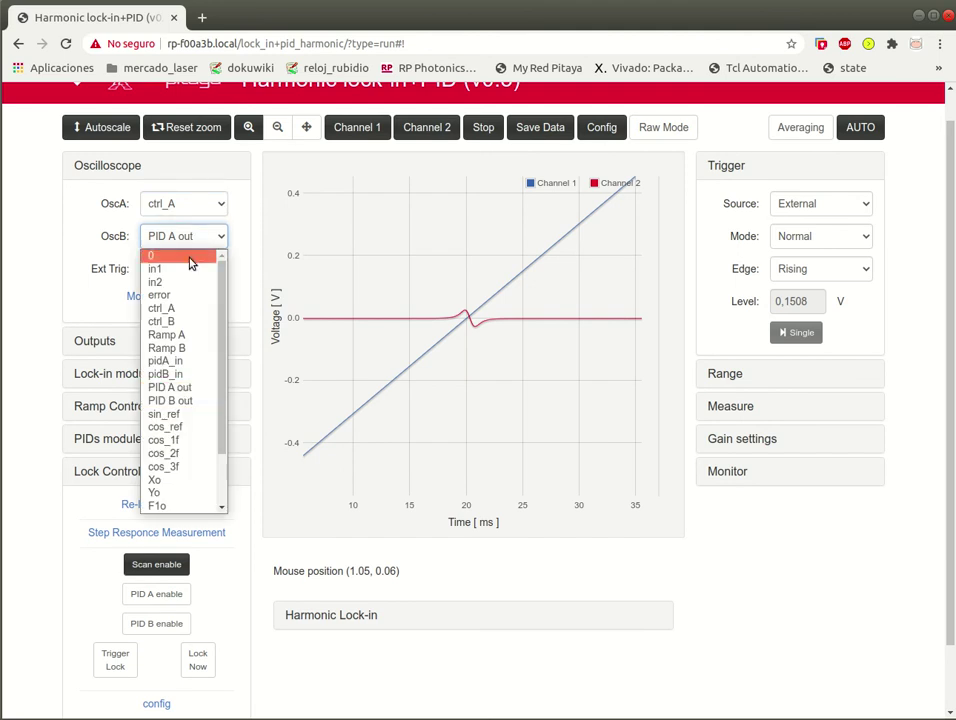
pyautogui.click(187, 270)
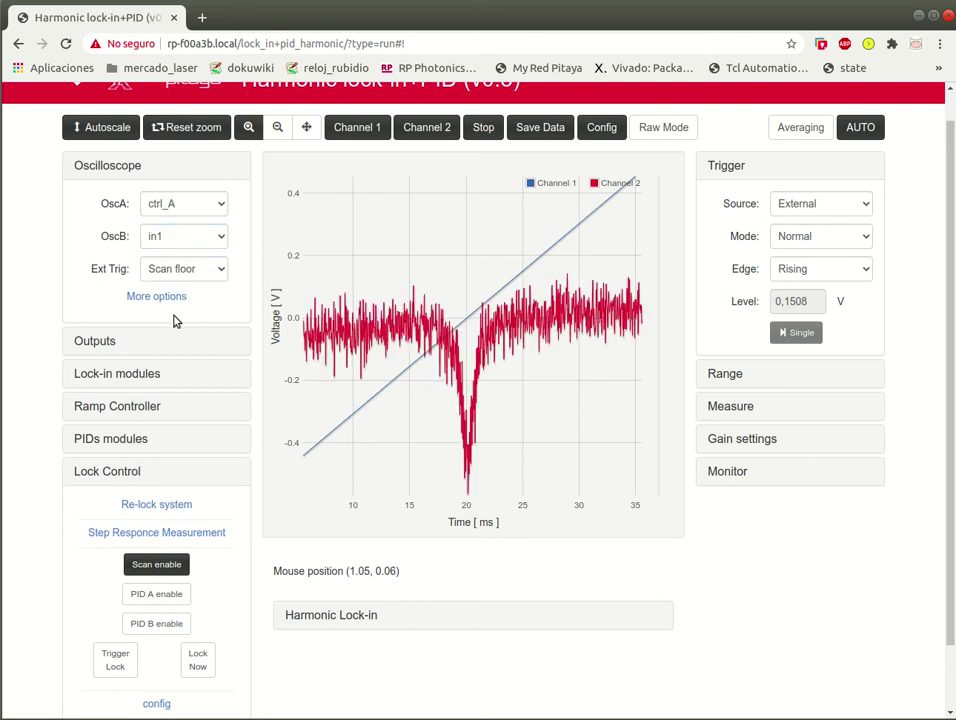
pyautogui.click(179, 207)
pyautogui.scroll(-2, 177, 363)
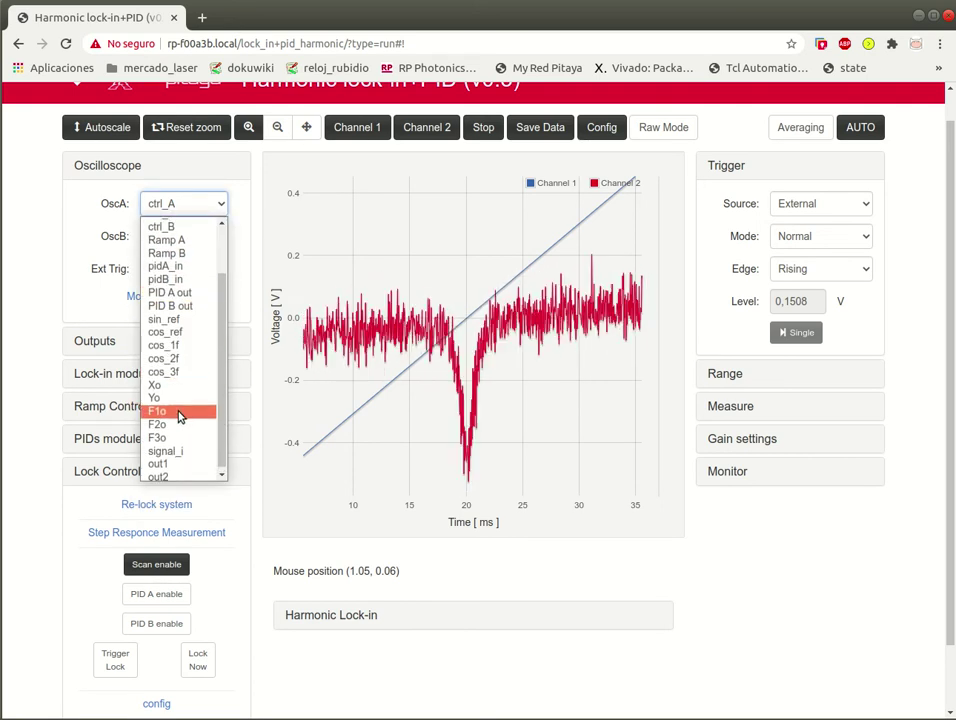
pyautogui.scroll(2, 177, 416)
pyautogui.click(176, 262)
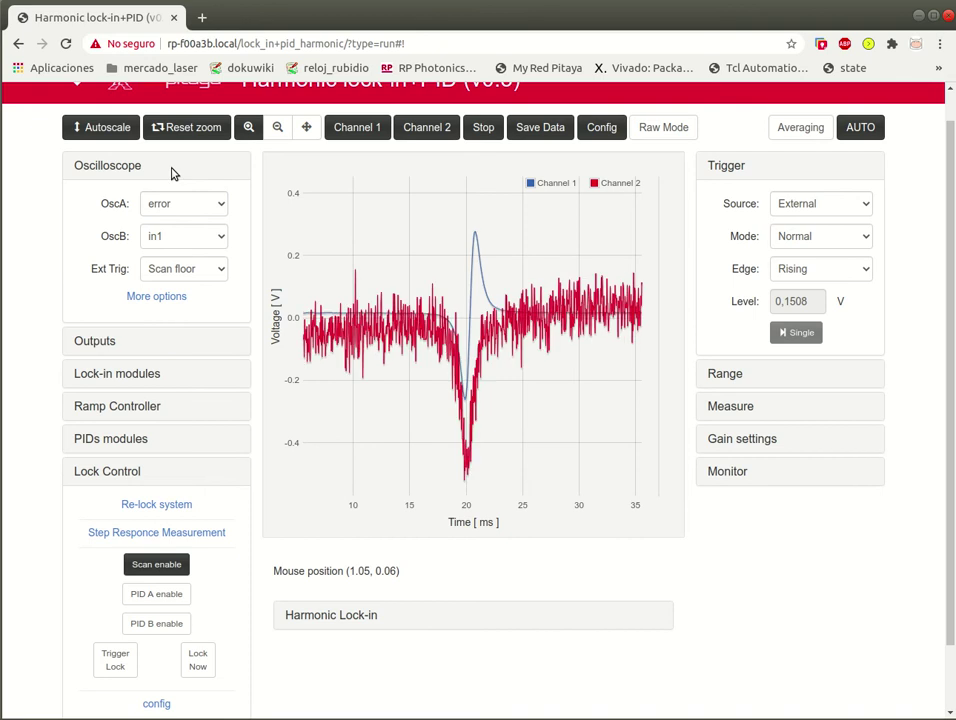
pyautogui.click(171, 174)
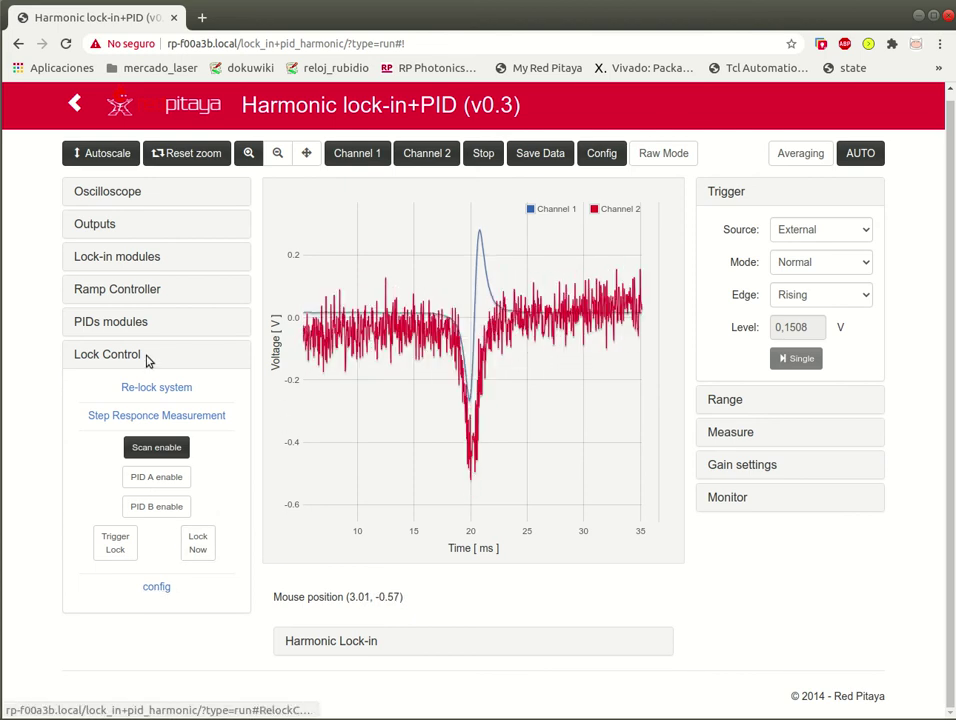
# - In Lock Control config, uncheck PID B enable so only PID A locks
pyautogui.click(157, 586)
pyautogui.scroll(-1, 35, 467)
pyautogui.scroll(-1, 42, 463)
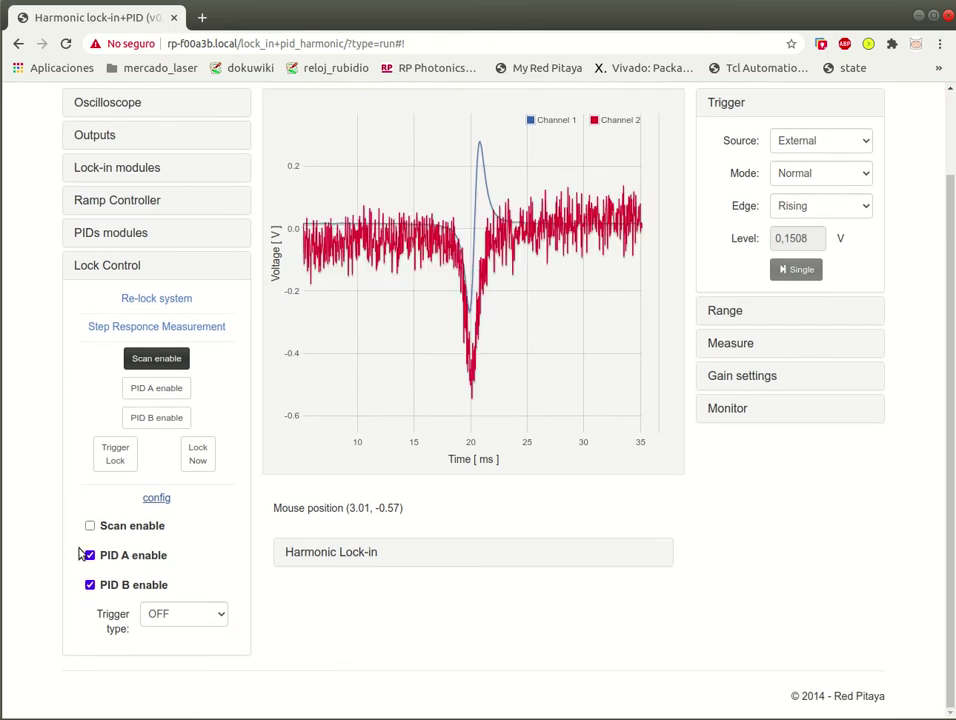
pyautogui.click(90, 584)
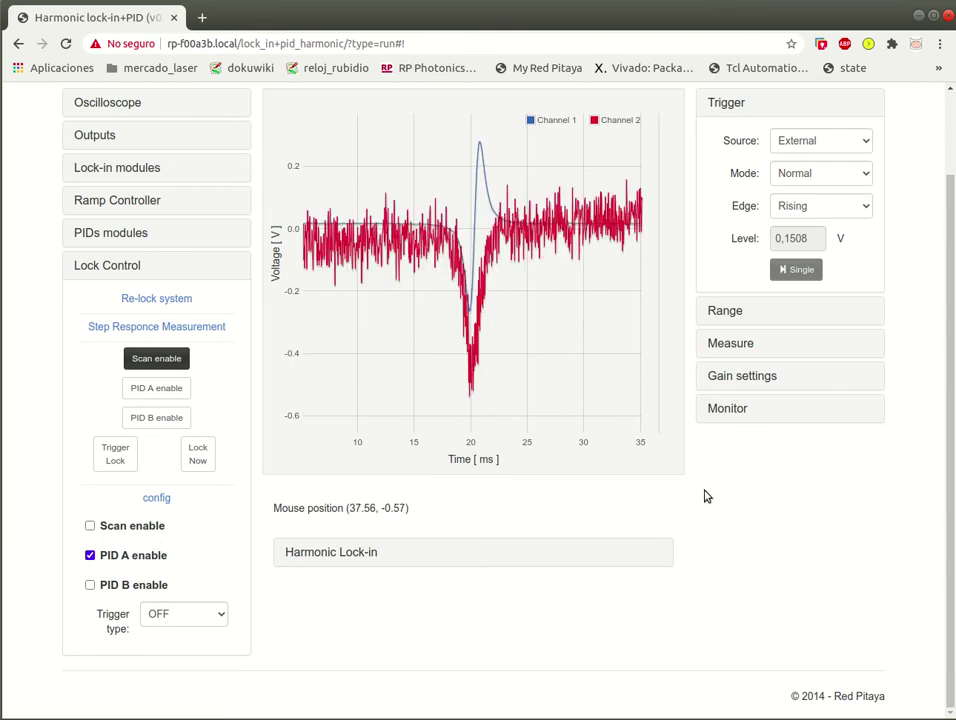
# - Set the lock trigger type to Time trigger and start choosing the time from the graph
pyautogui.click(216, 613)
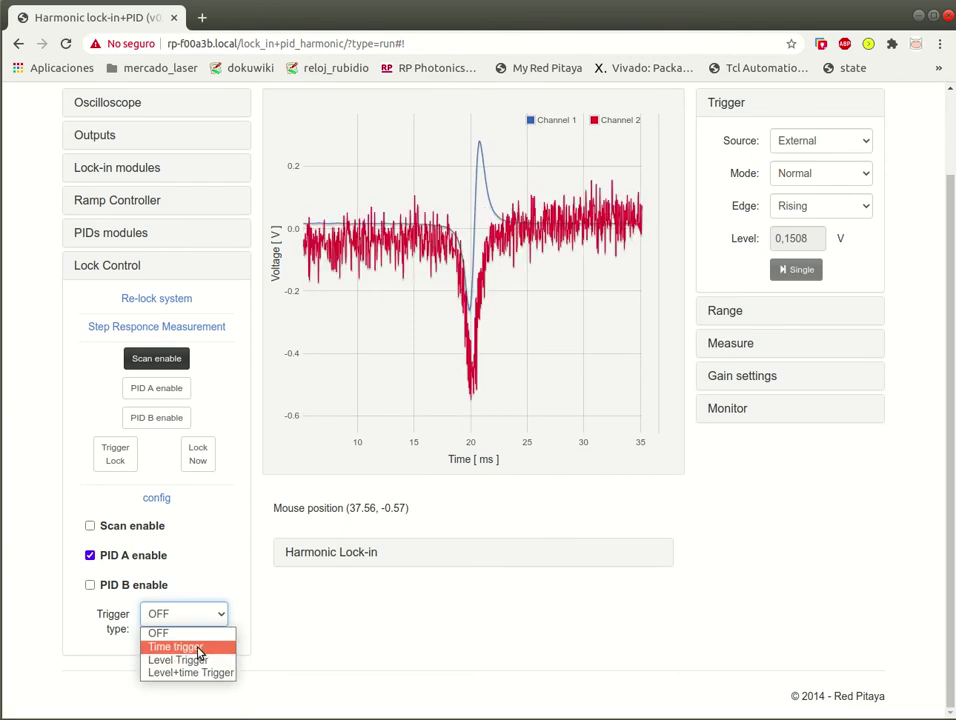
pyautogui.click(199, 652)
pyautogui.scroll(-1, 213, 578)
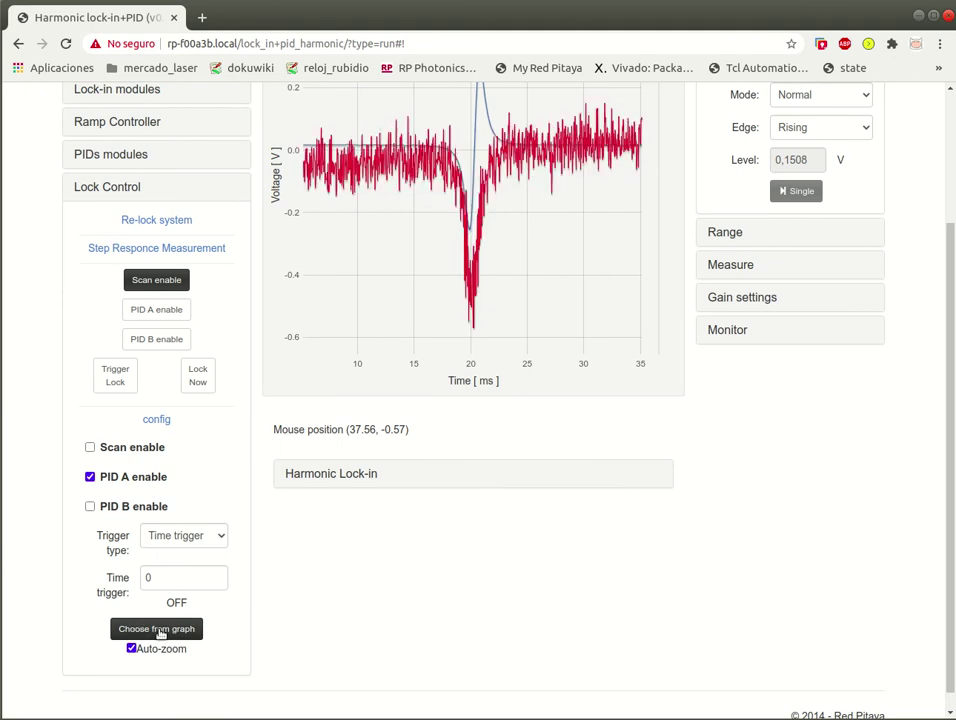
pyautogui.click(135, 638)
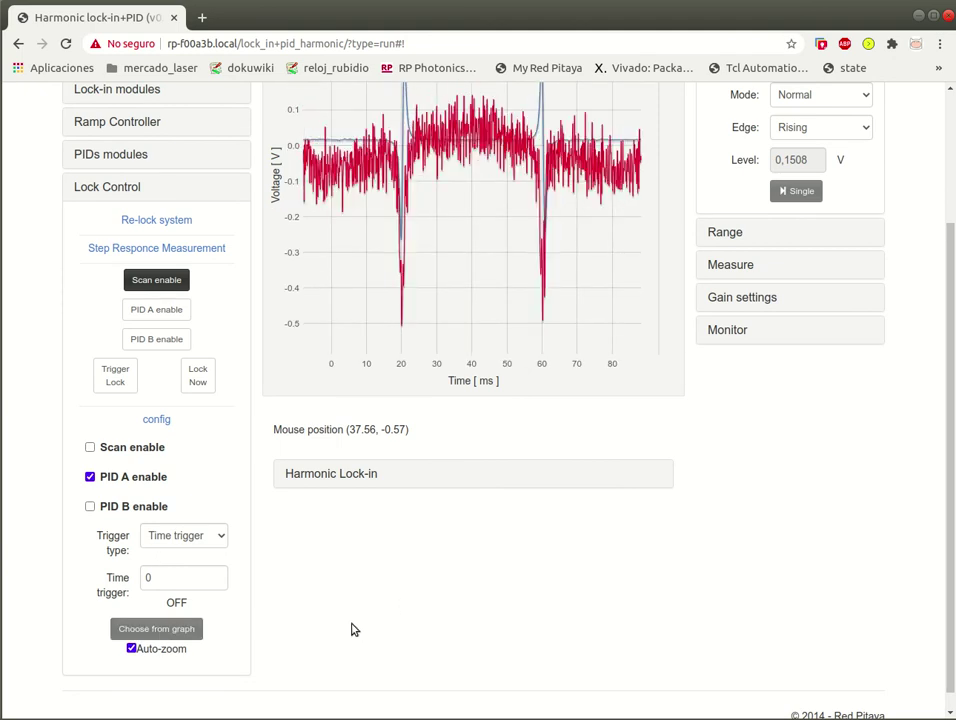
pyautogui.scroll(2, 348, 626)
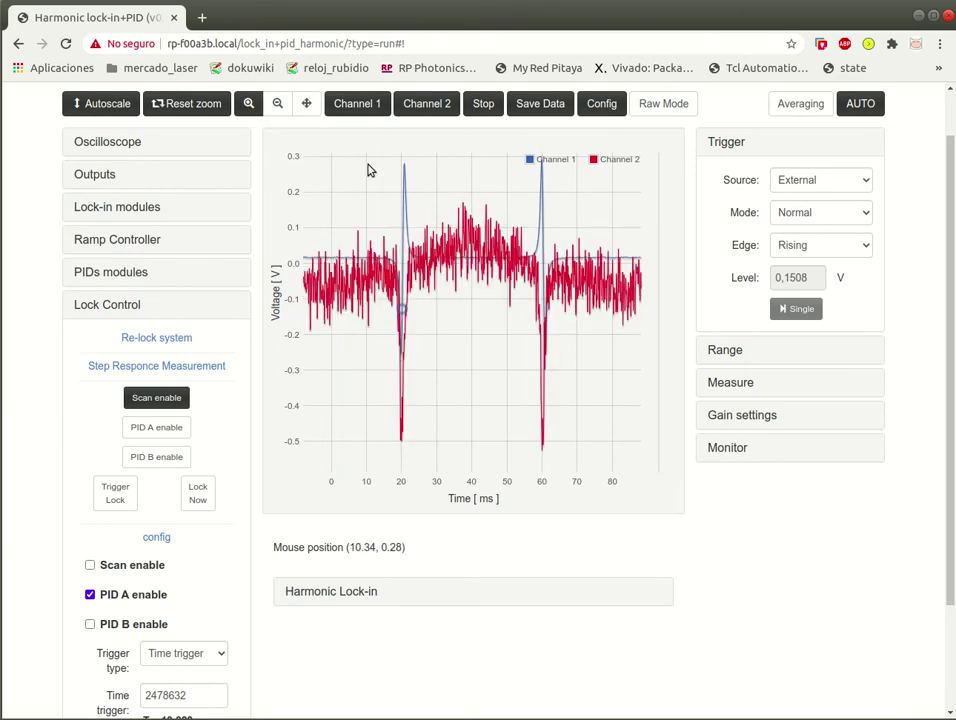
# - Zoom the scope onto the error-signal dip near 19.829 ms with box zoom and Autoscale
pyautogui.moveTo(438, 162)
pyautogui.mouseDown()
pyautogui.moveTo(346, 452)
pyautogui.moveTo(316, 469)
pyautogui.mouseUp()
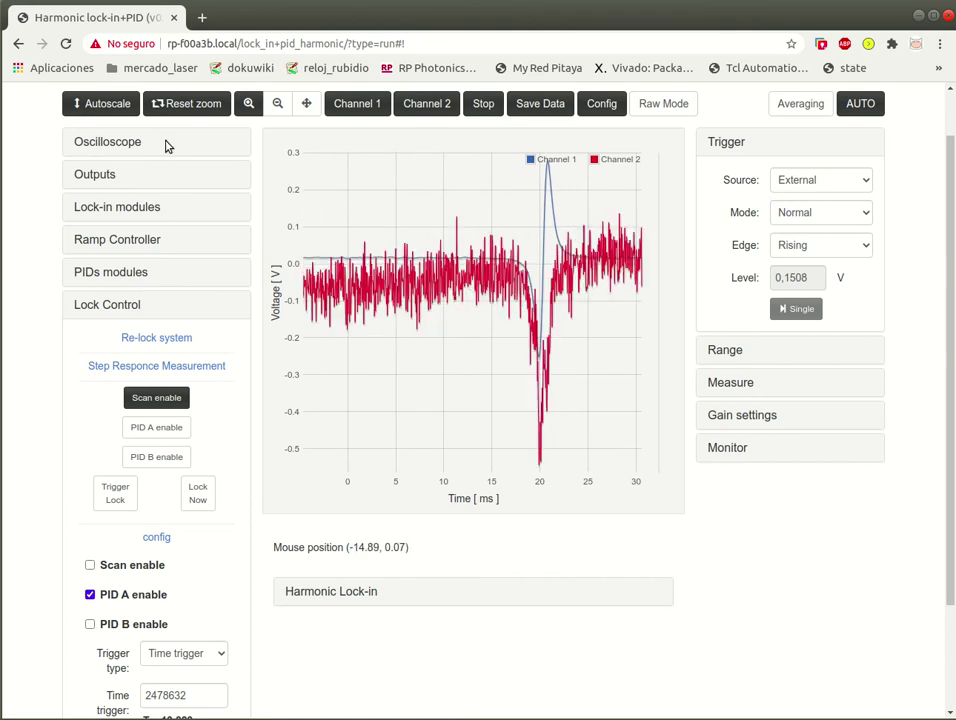
pyautogui.scroll(-1, 541, 383)
pyautogui.scroll(-1, 541, 383)
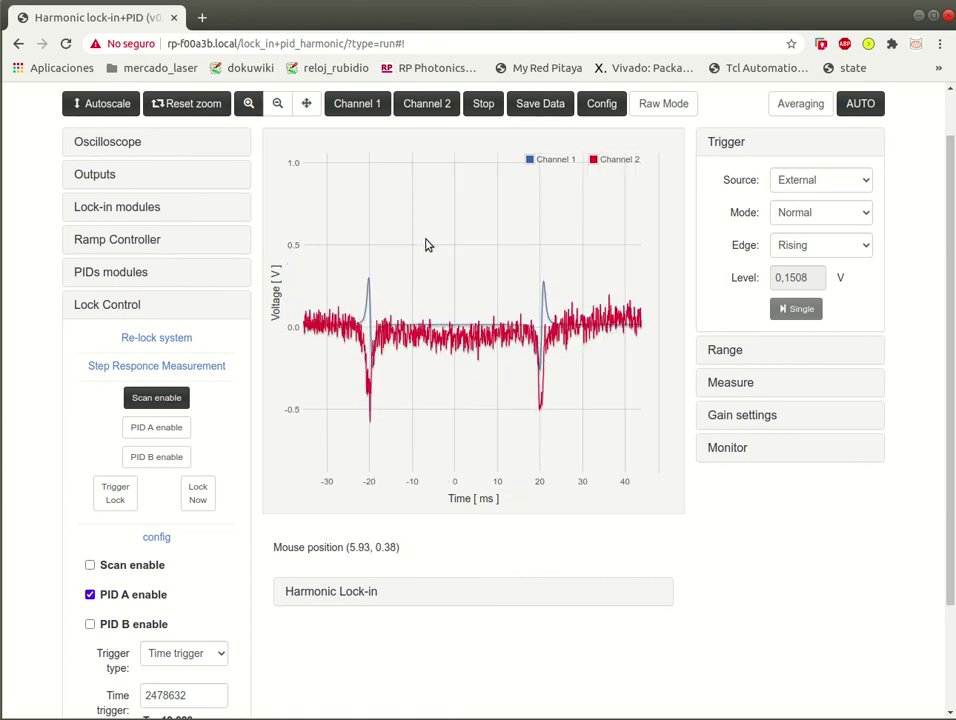
pyautogui.click(112, 104)
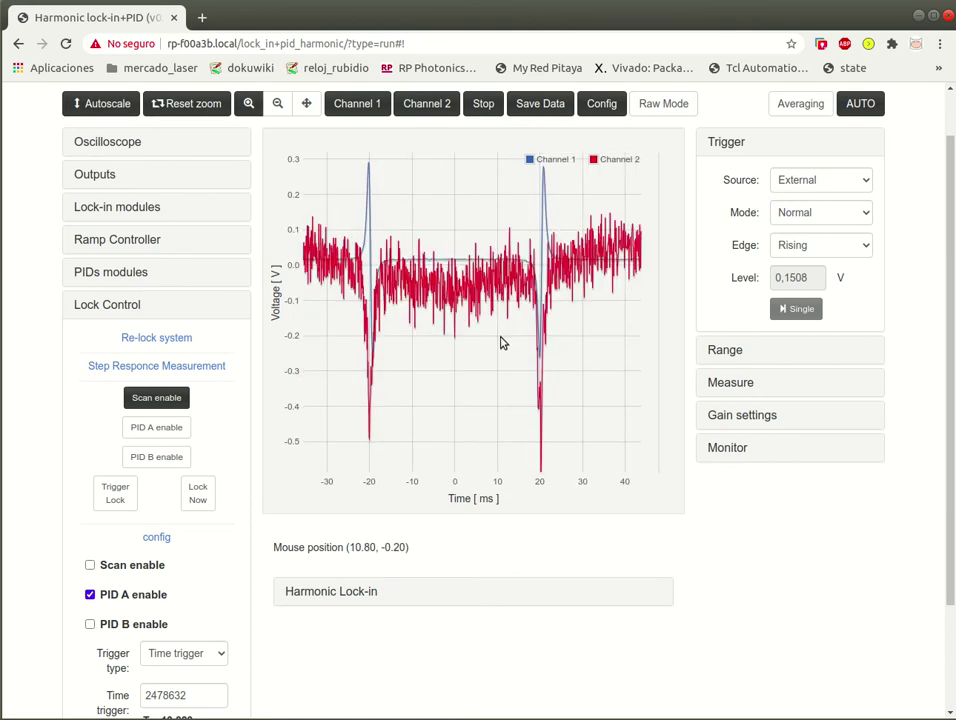
pyautogui.moveTo(500, 336)
pyautogui.mouseDown()
pyautogui.moveTo(437, 262)
pyautogui.moveTo(534, 132)
pyautogui.moveTo(580, 135)
pyautogui.moveTo(600, 179)
pyautogui.moveTo(643, 160)
pyautogui.moveTo(642, 177)
pyautogui.mouseUp()
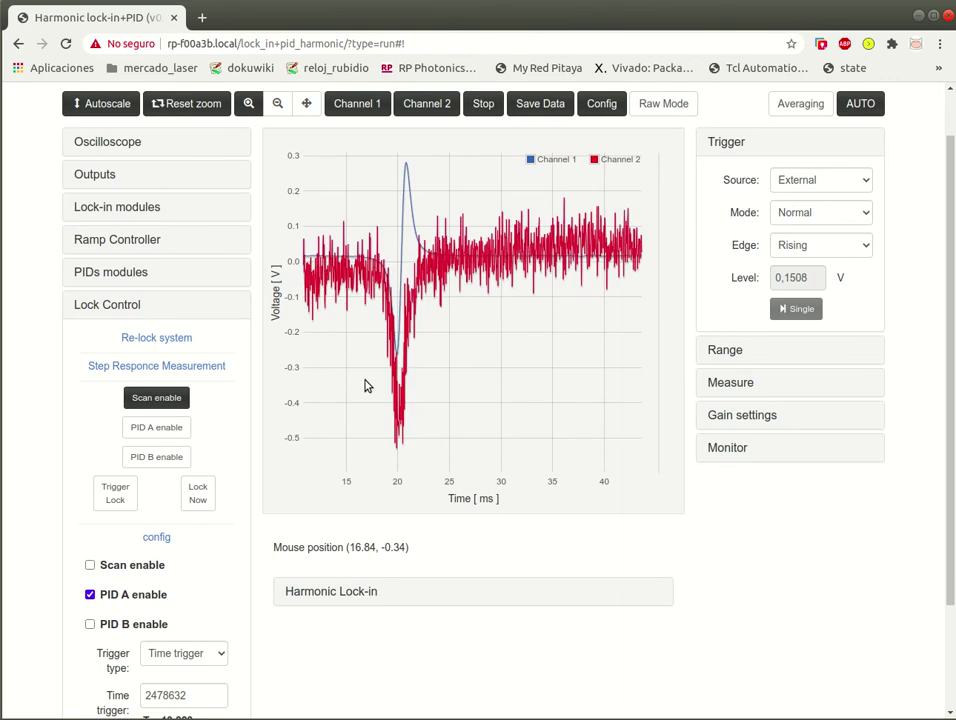
pyautogui.scroll(-2, 420, 357)
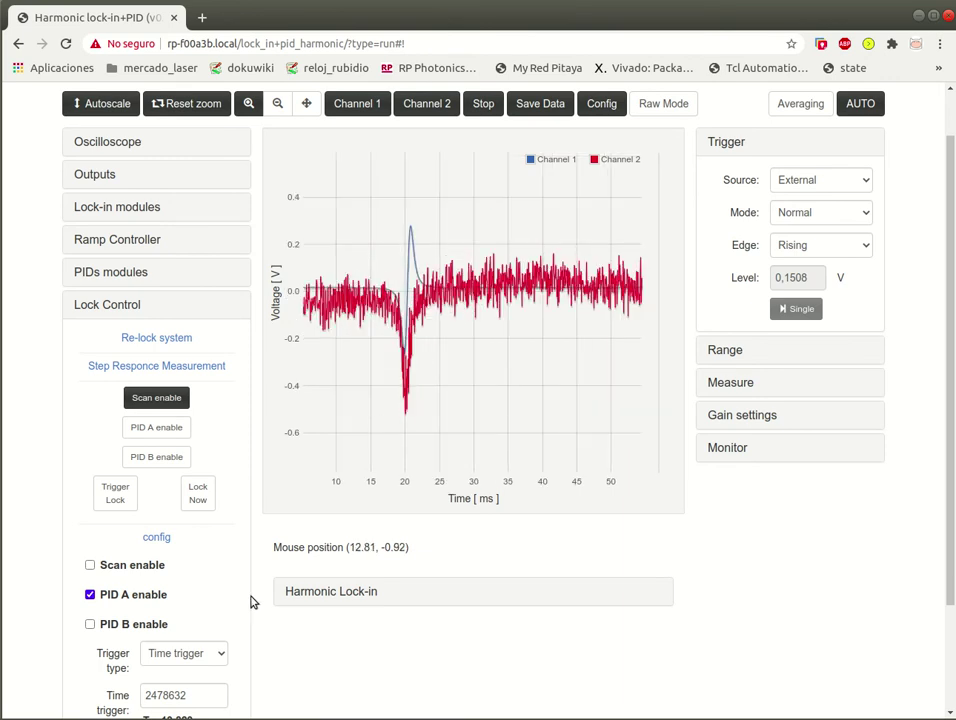
pyautogui.scroll(-3, 38, 468)
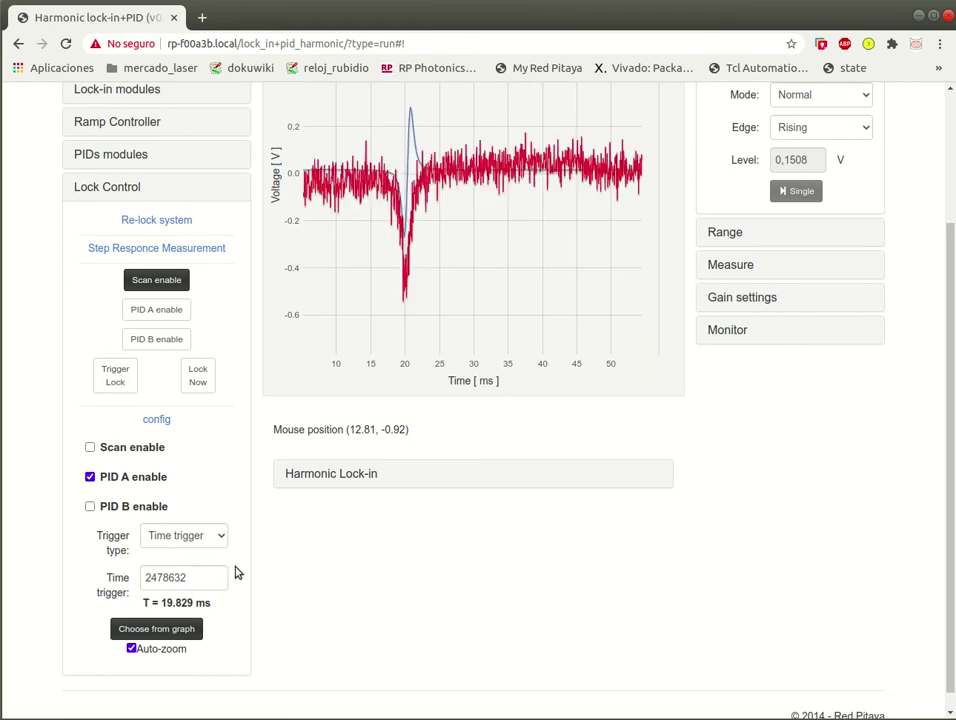
pyautogui.scroll(2, 230, 570)
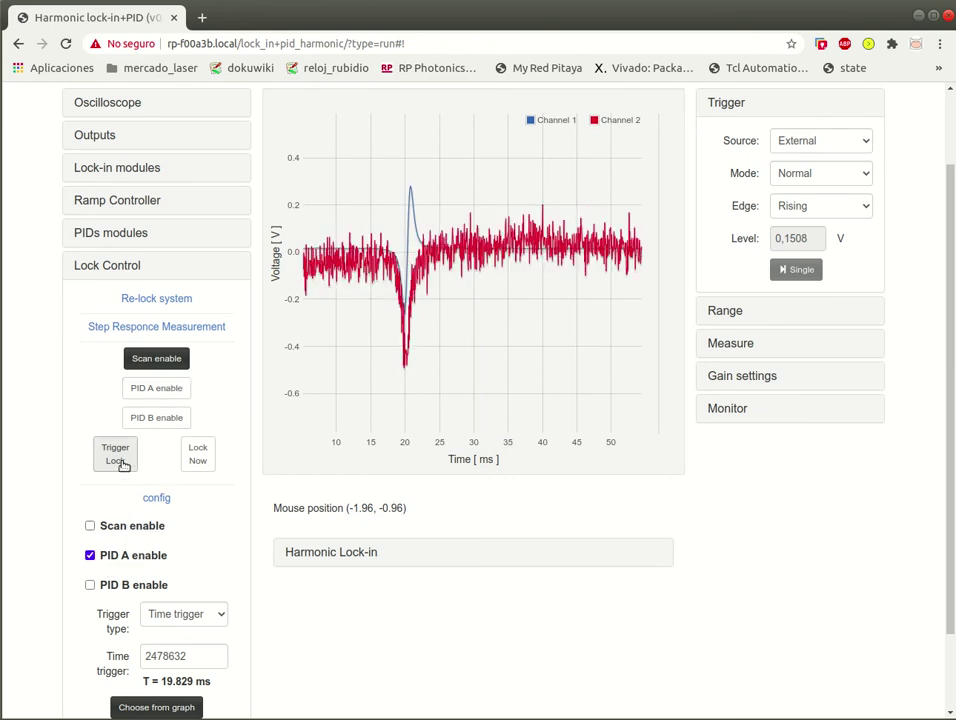
# - Engage Trigger Lock at the chosen 20 ms trigger time so PID A holds the error near 0 V
pyautogui.scroll(1, 57, 514)
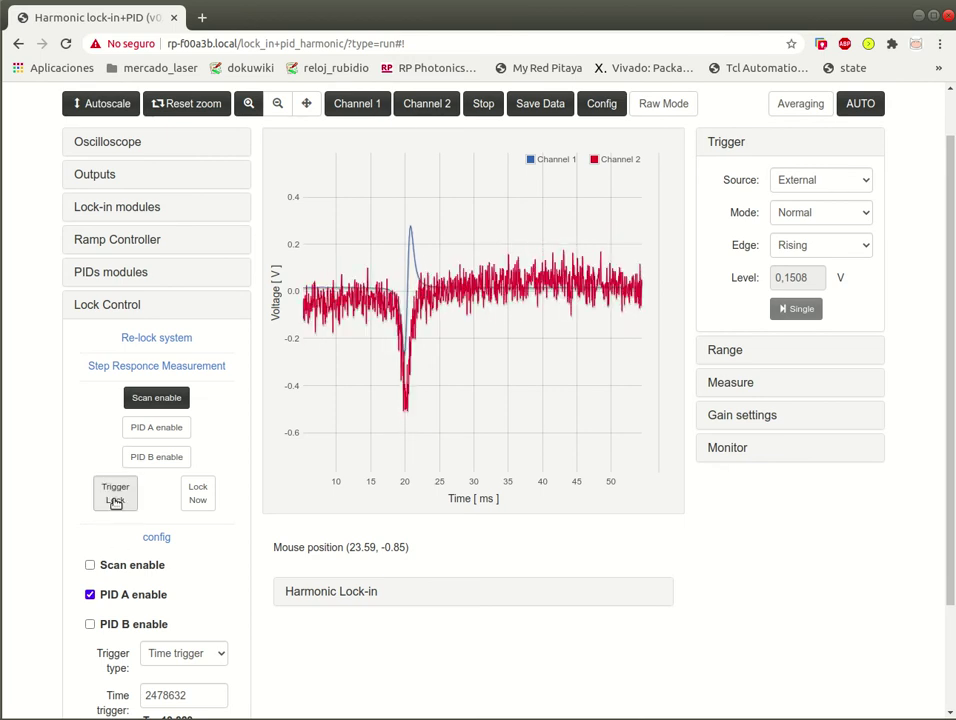
pyautogui.click(116, 494)
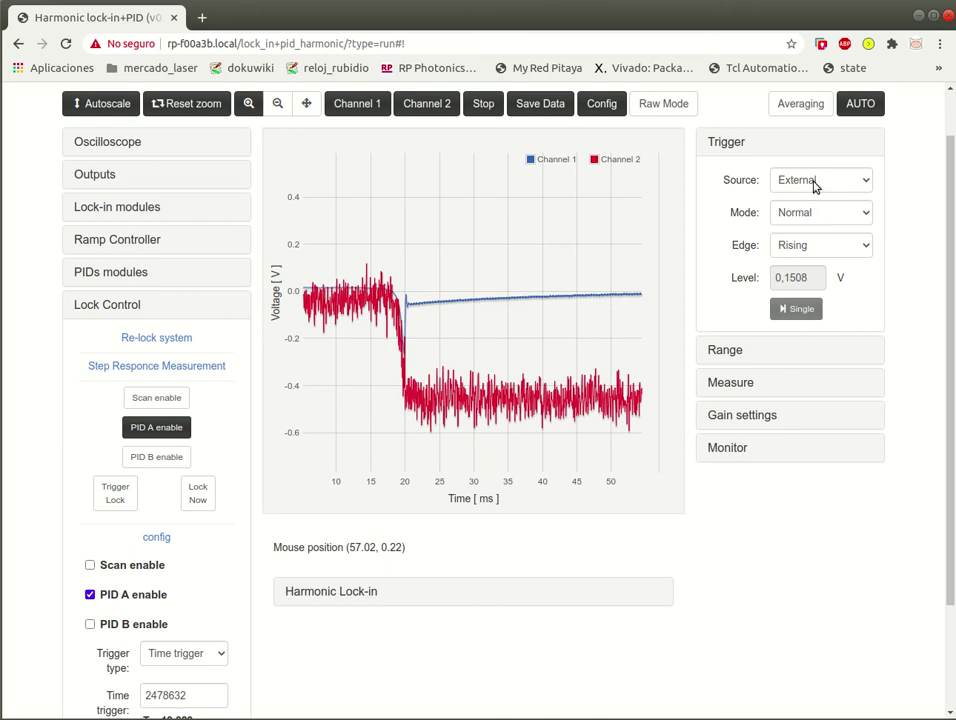
# - Change the oscilloscope trigger mode from Normal to Auto
pyautogui.click(820, 216)
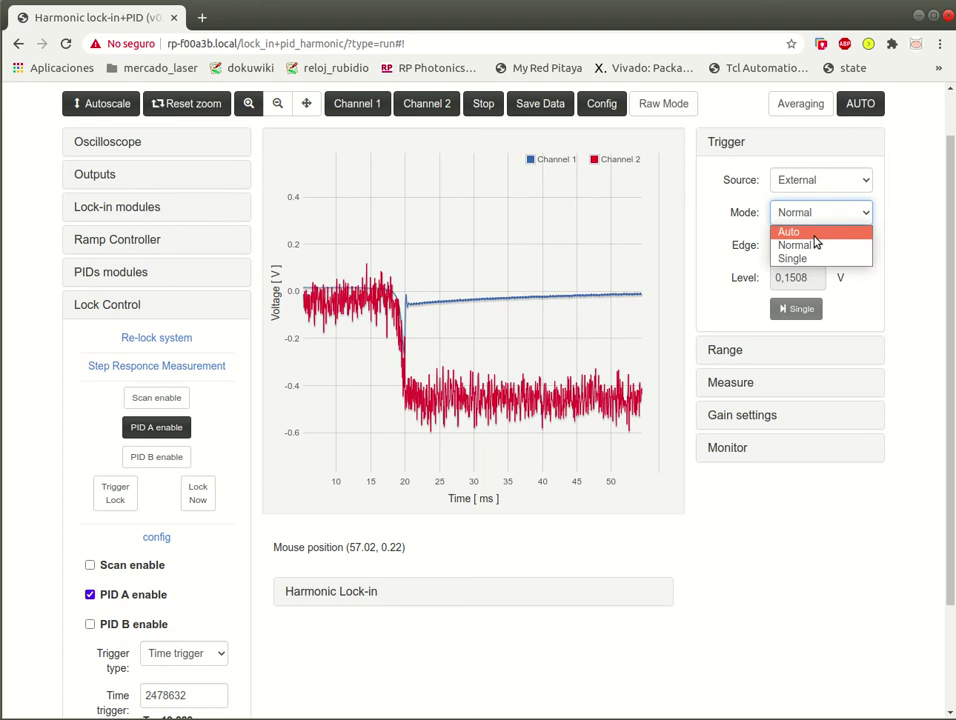
pyautogui.click(814, 236)
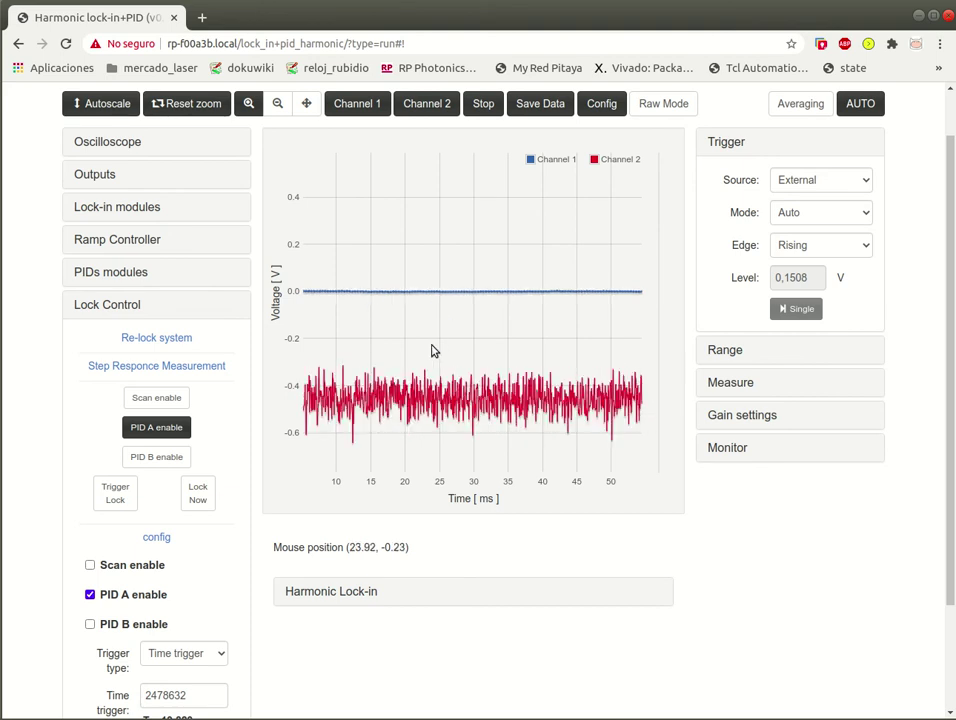
# - Expand the error Monitor and PID A's kp/ki/kd gains, collapsing Lock Control and the error selector
pyautogui.click(780, 451)
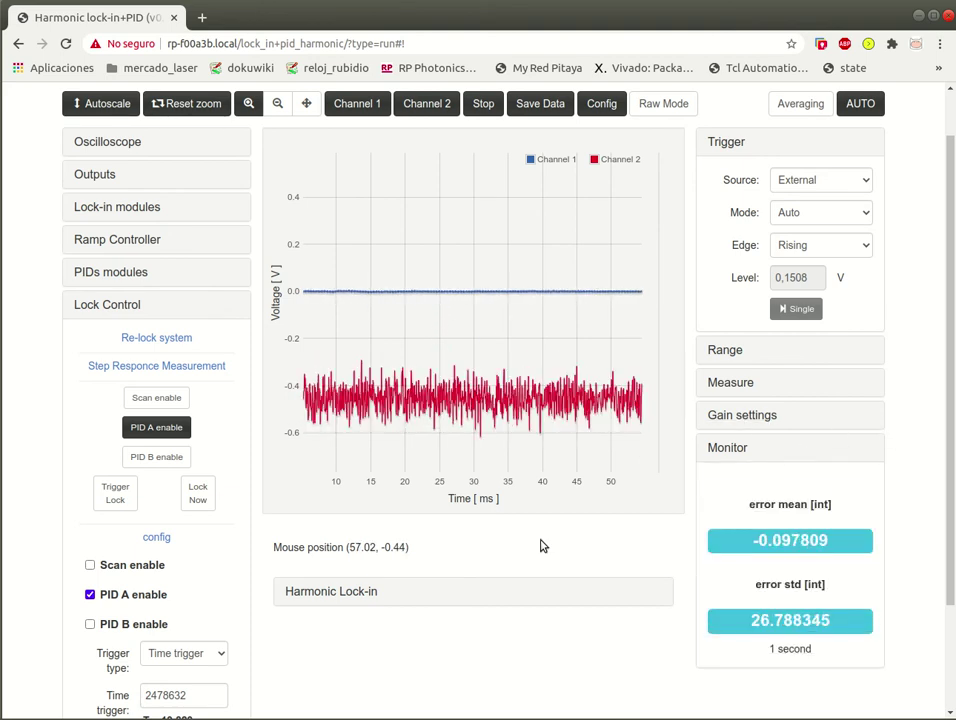
pyautogui.click(167, 309)
pyautogui.click(168, 280)
pyautogui.click(155, 307)
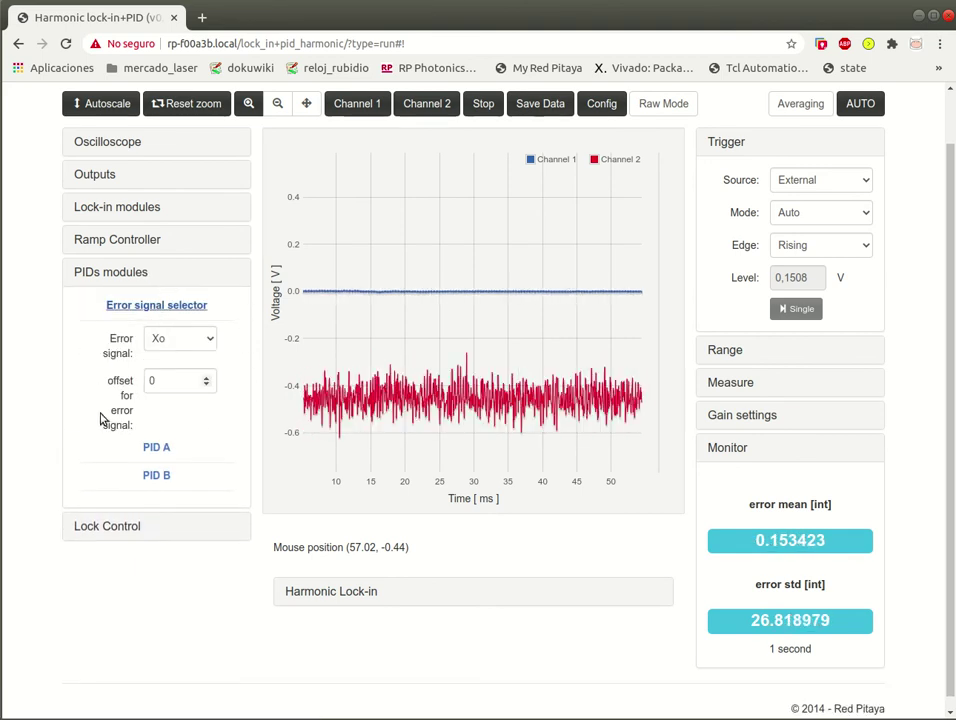
pyautogui.click(162, 278)
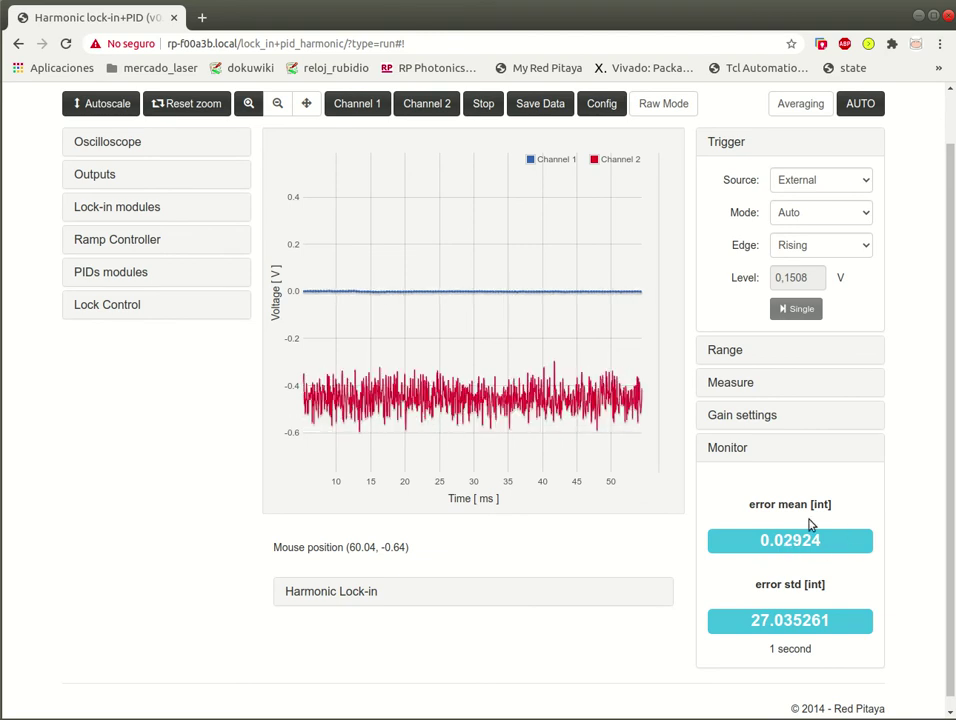
pyautogui.click(179, 280)
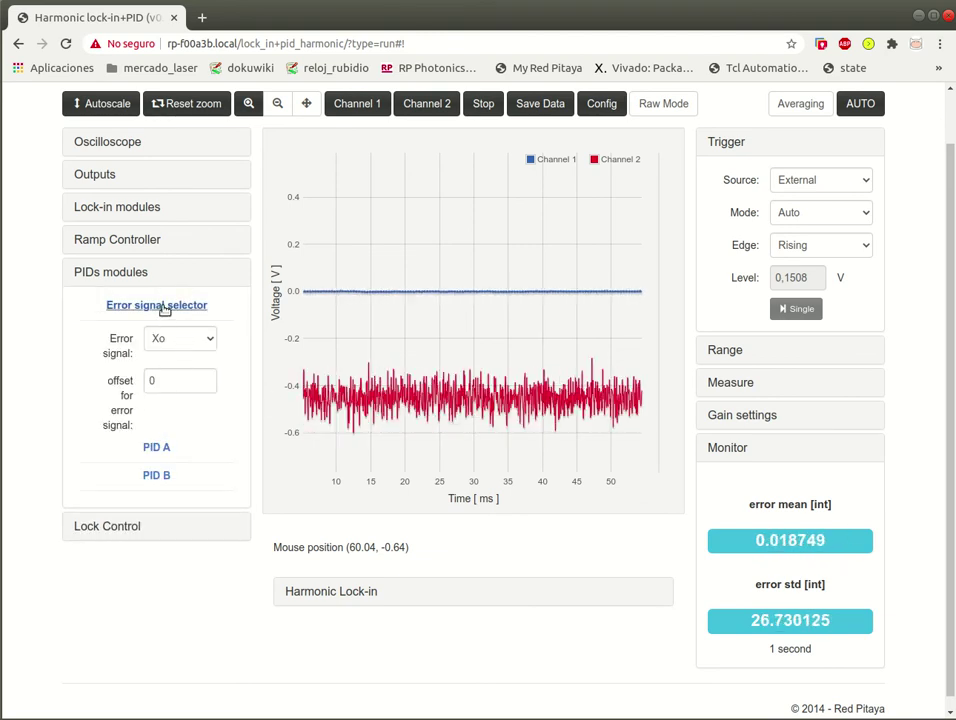
pyautogui.click(160, 308)
pyautogui.click(156, 333)
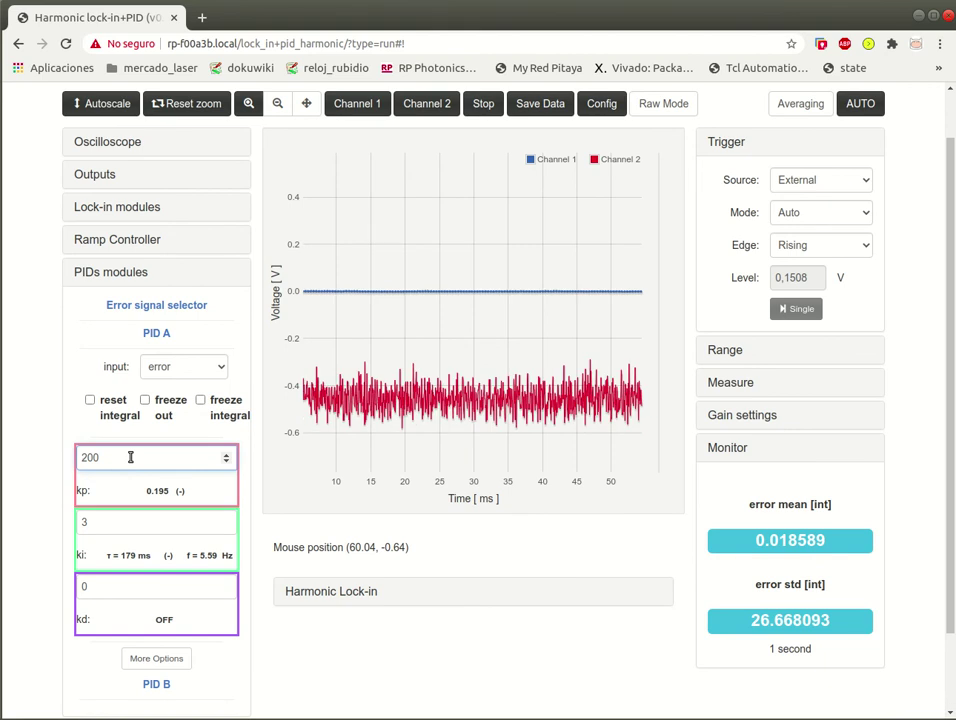
# - Raise PID A's proportional gain kp up to 5000 while watching the error std
pyautogui.scroll(1, 130, 457)
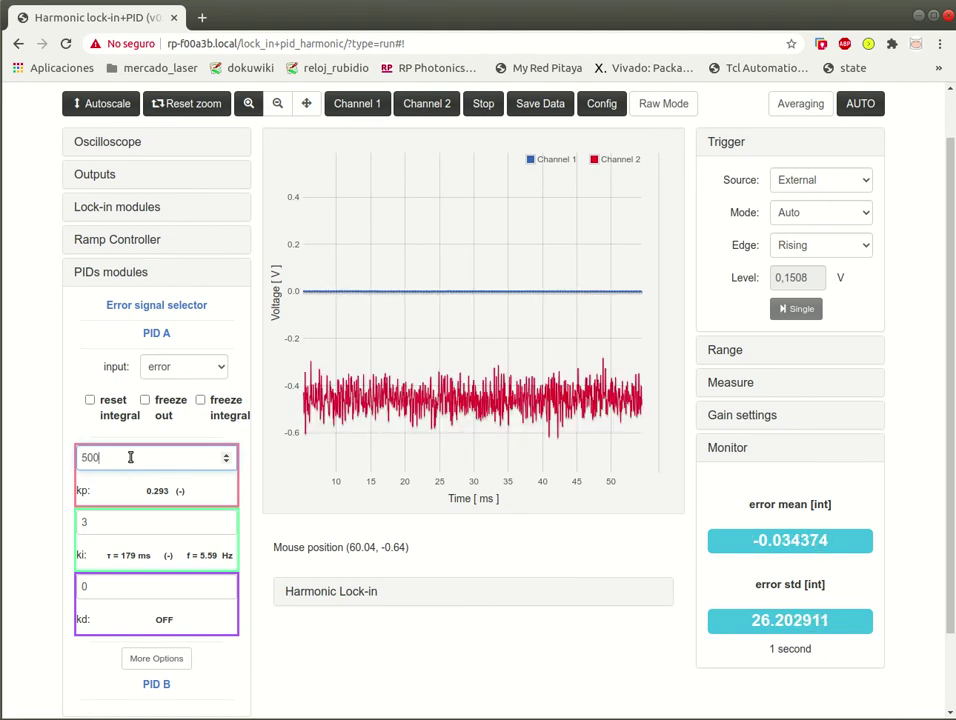
pyautogui.scroll(1, 130, 457)
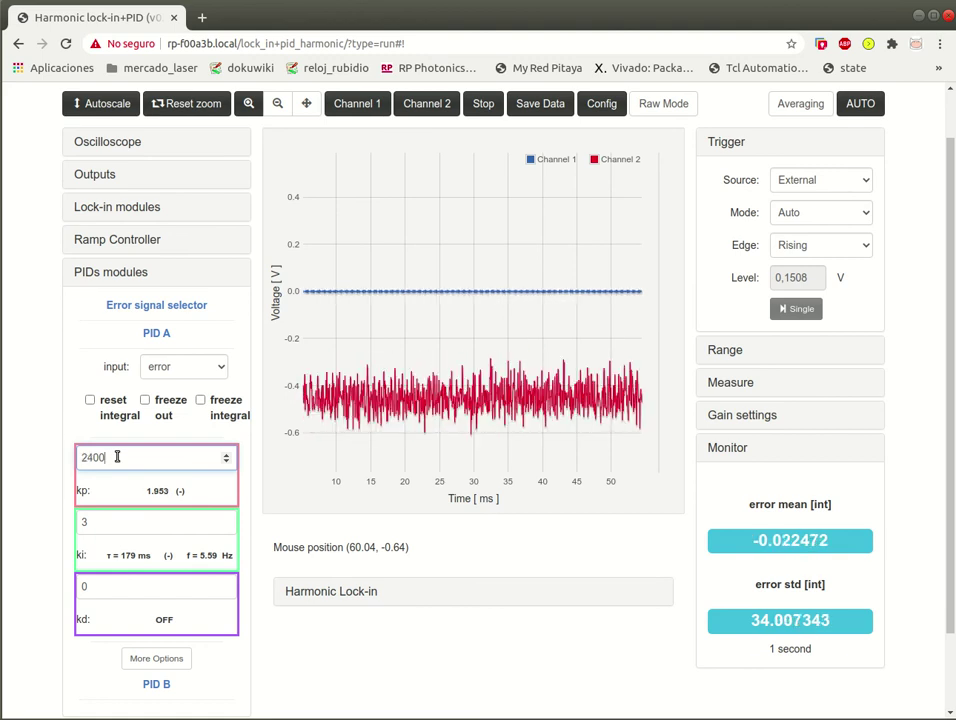
pyautogui.scroll(1, 117, 456)
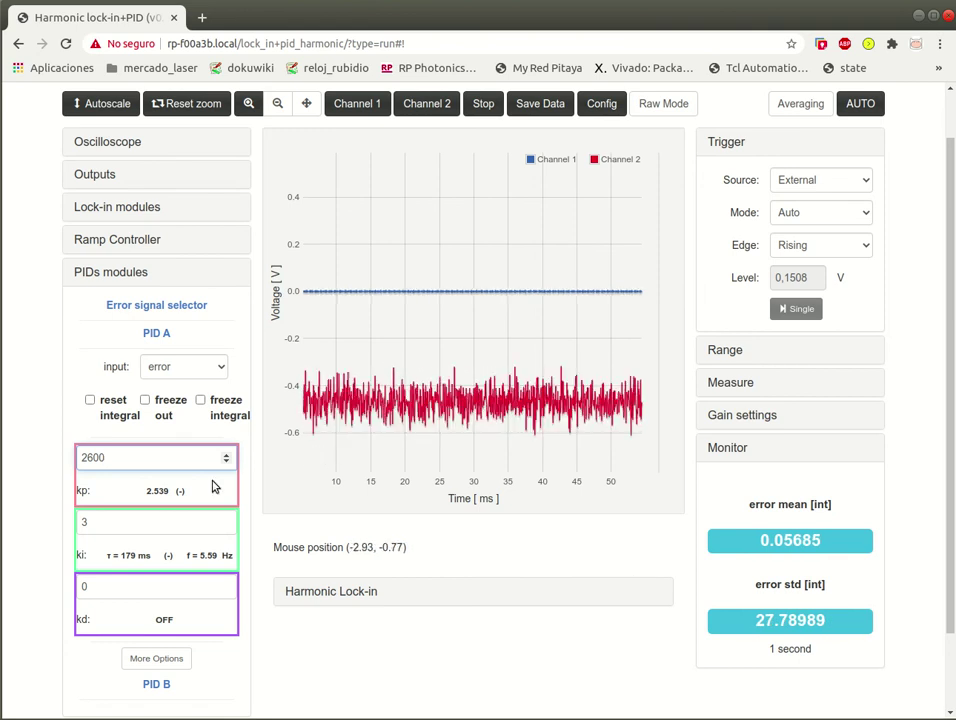
pyautogui.scroll(1, 177, 466)
pyautogui.scroll(3, 177, 469)
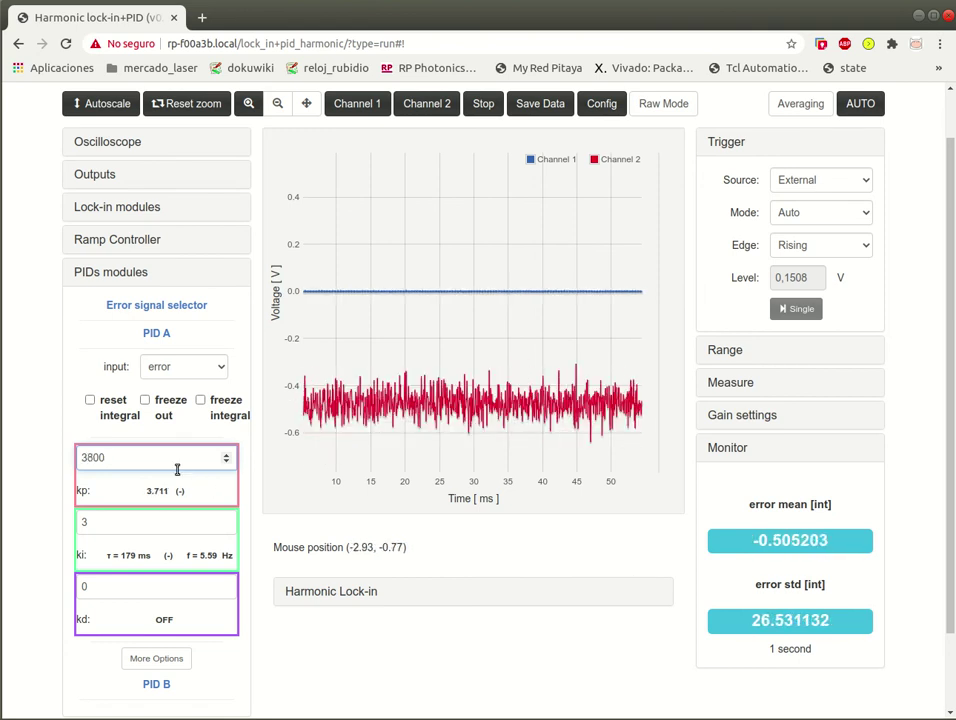
pyautogui.scroll(1, 177, 469)
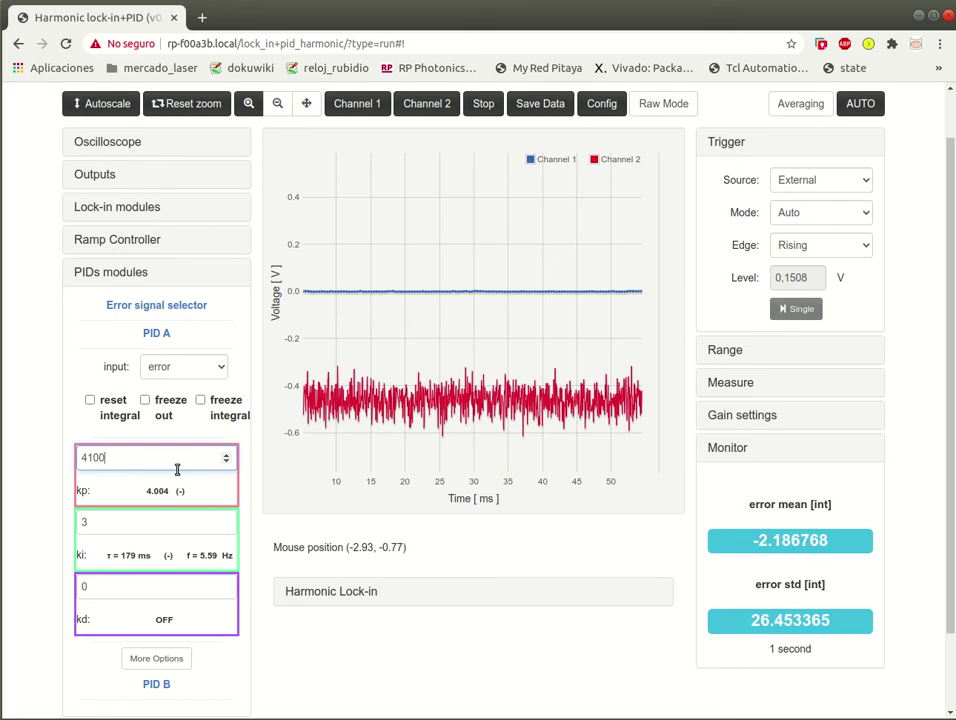
# - Nudge PID A's integral gain ki up and down
pyautogui.click(132, 519)
pyautogui.scroll(1, 145, 458)
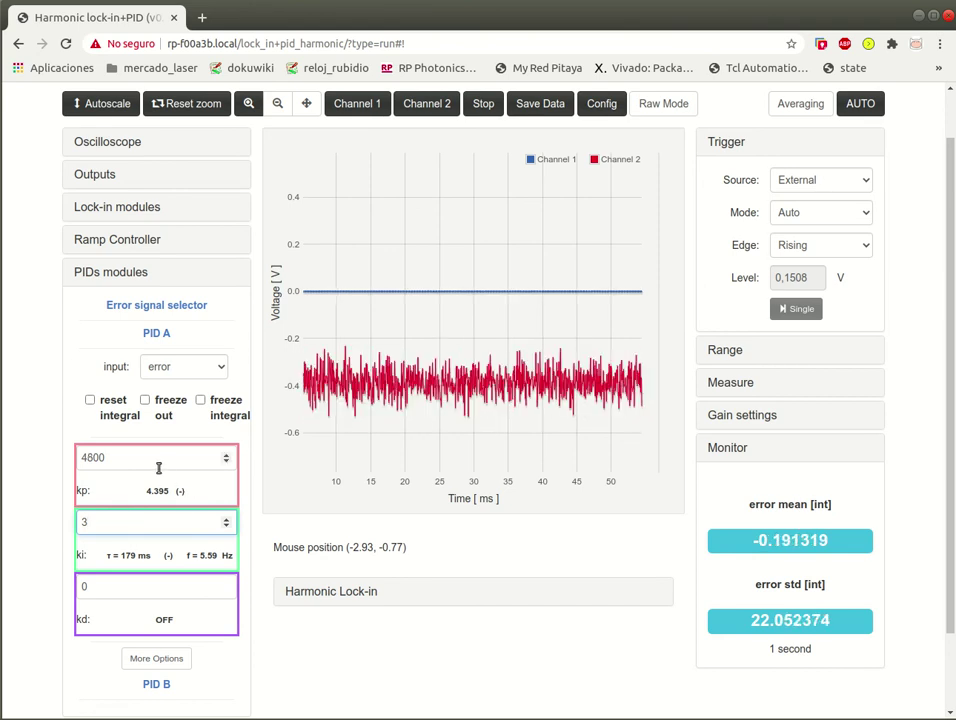
pyautogui.scroll(-1, 158, 467)
pyautogui.scroll(1, 158, 467)
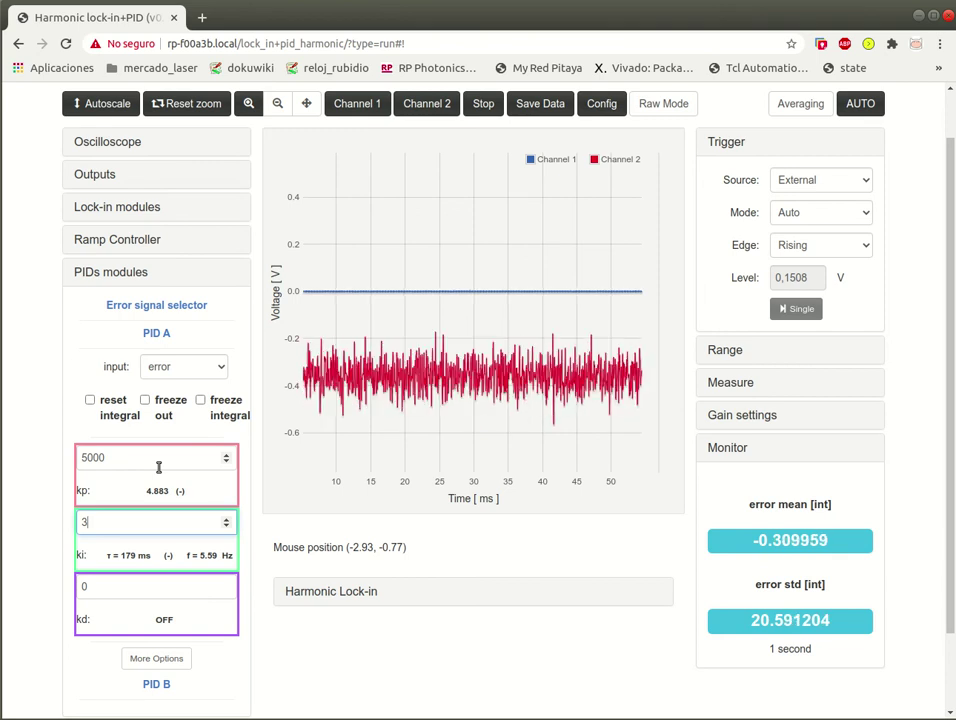
# - Lower PID A's kp back down to 400 (0.391), with error std about 26
pyautogui.click(157, 461)
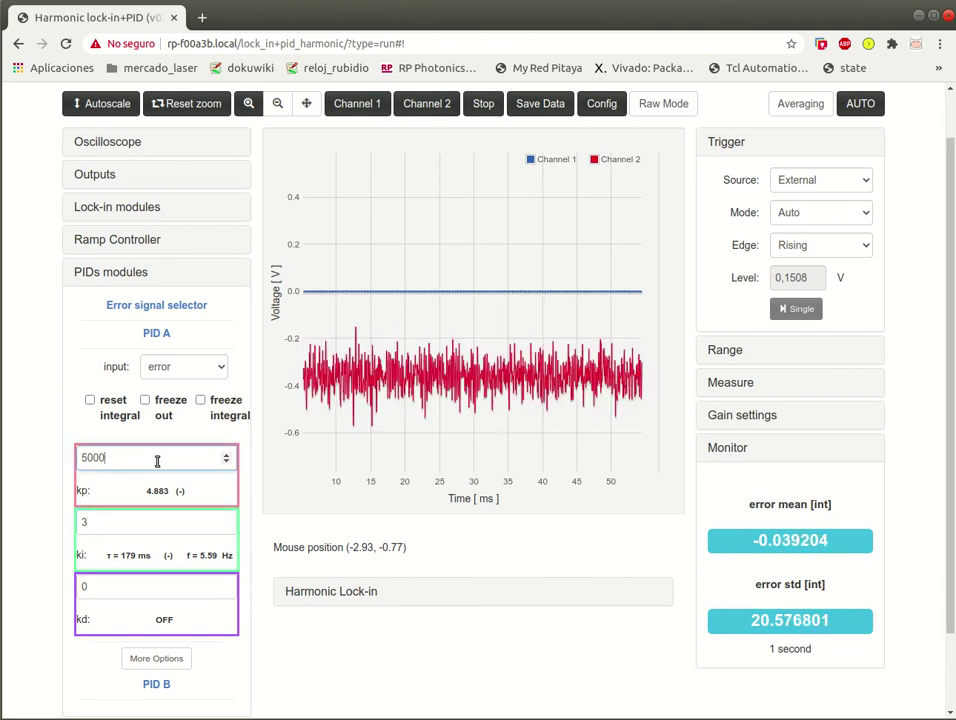
pyautogui.scroll(-1, 157, 461)
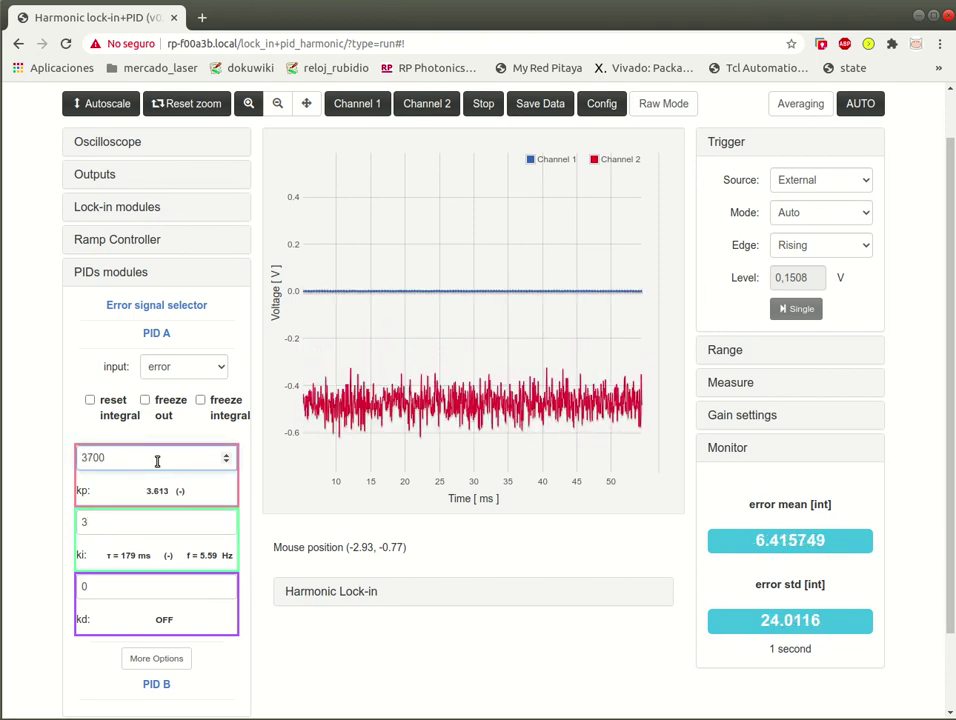
pyautogui.scroll(-4, 157, 461)
pyautogui.scroll(-7, 157, 461)
pyautogui.scroll(-7, 157, 461)
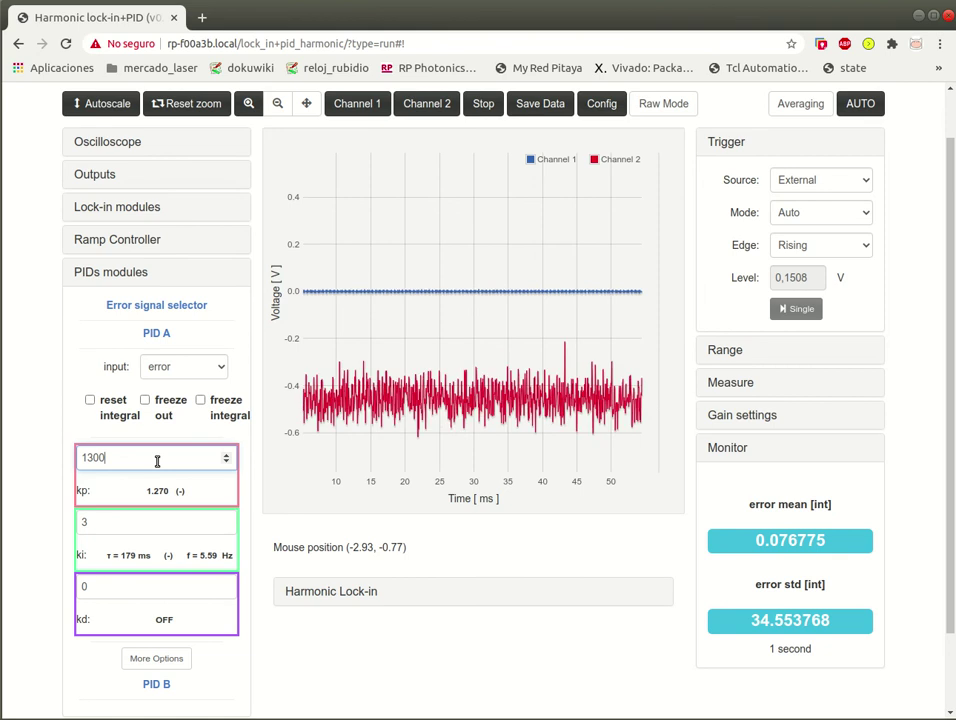
pyautogui.scroll(-3, 157, 461)
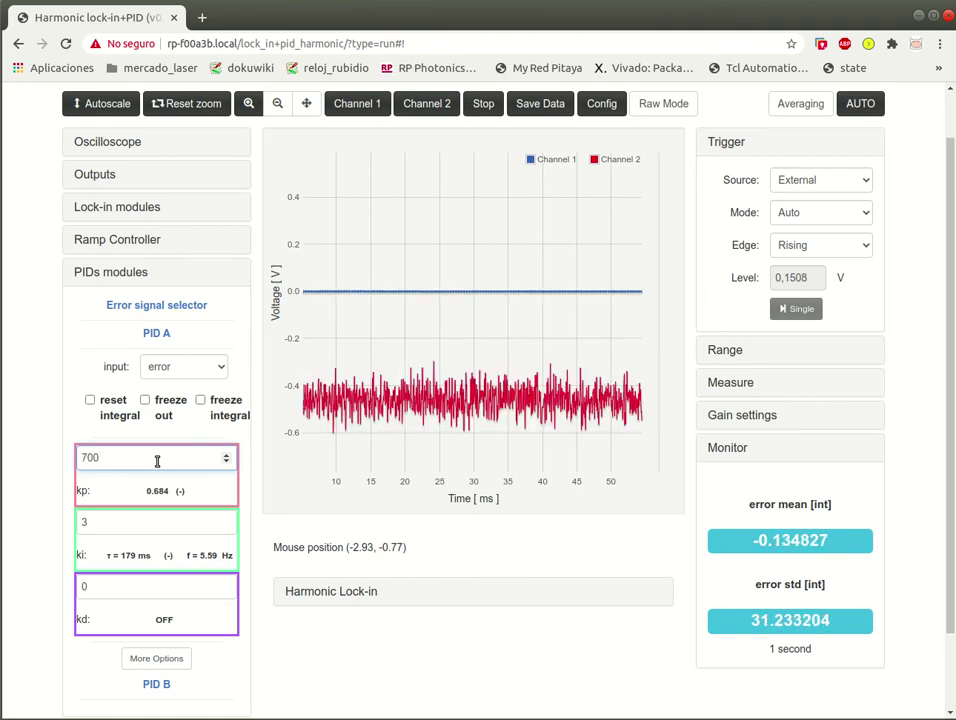
pyautogui.scroll(-1, 157, 461)
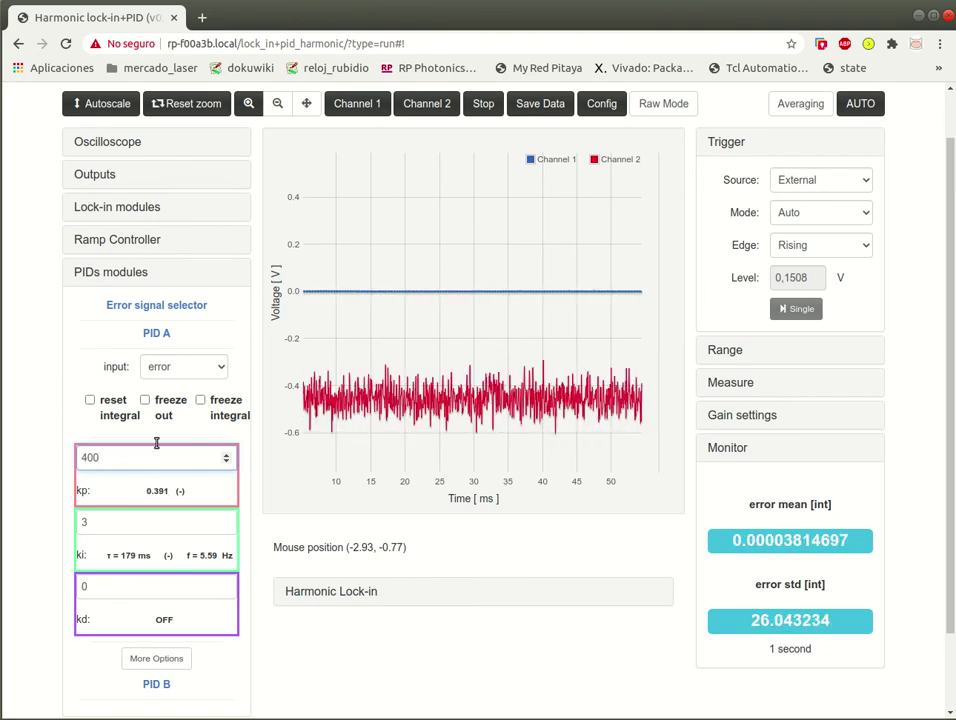
# - Sweep the A Out1 modulation amplitude between 800 and 100, leaving it at 100
pyautogui.click(162, 271)
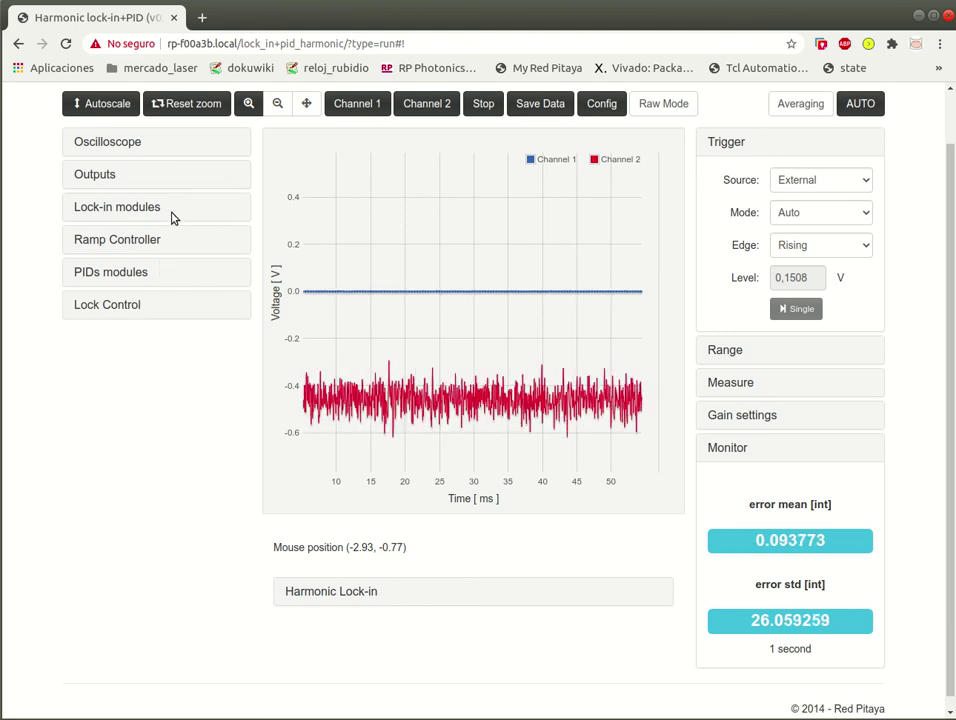
pyautogui.click(172, 207)
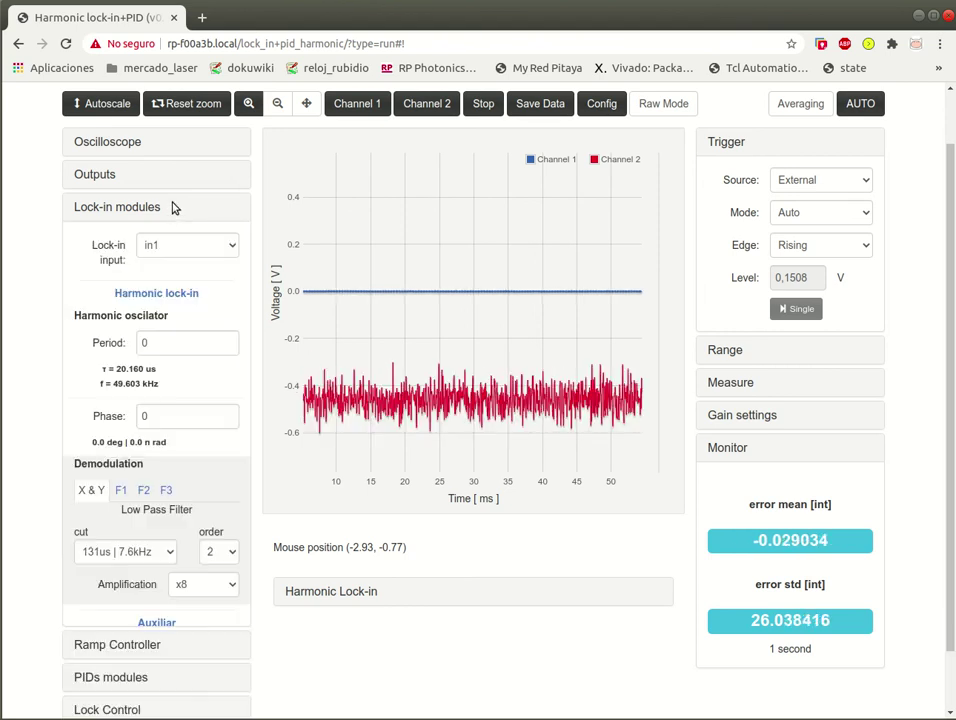
pyautogui.click(152, 295)
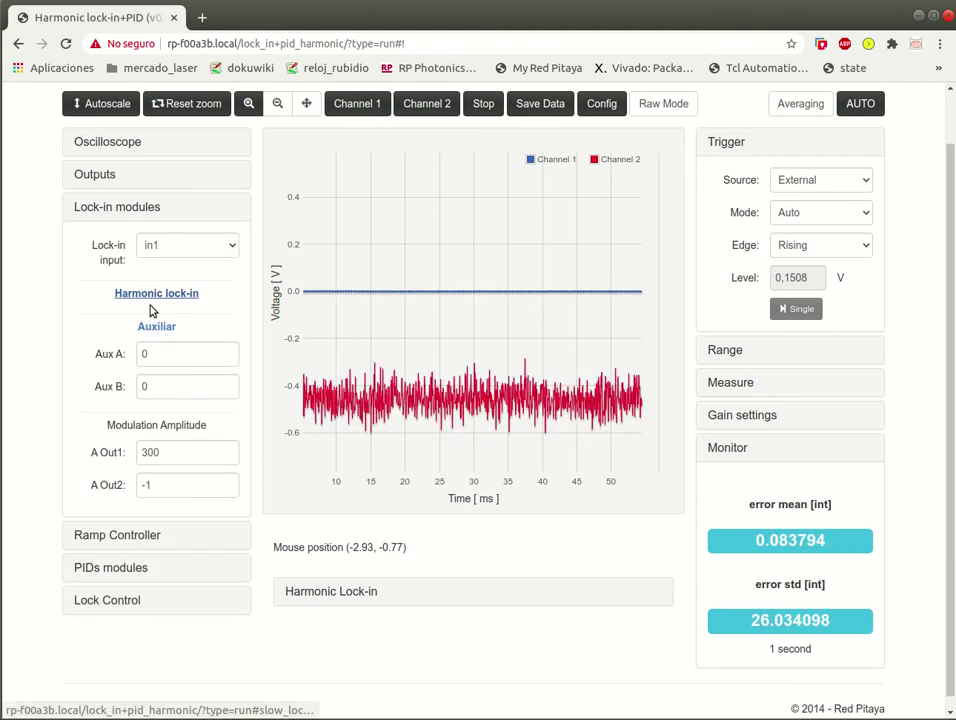
pyautogui.click(168, 452)
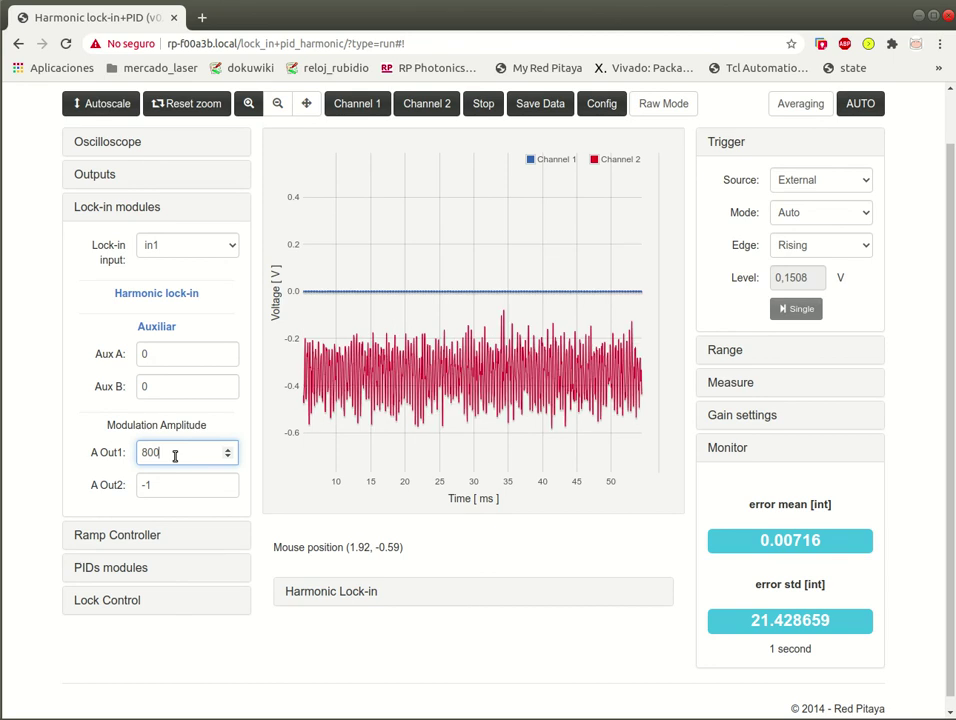
pyautogui.scroll(-2, 175, 456)
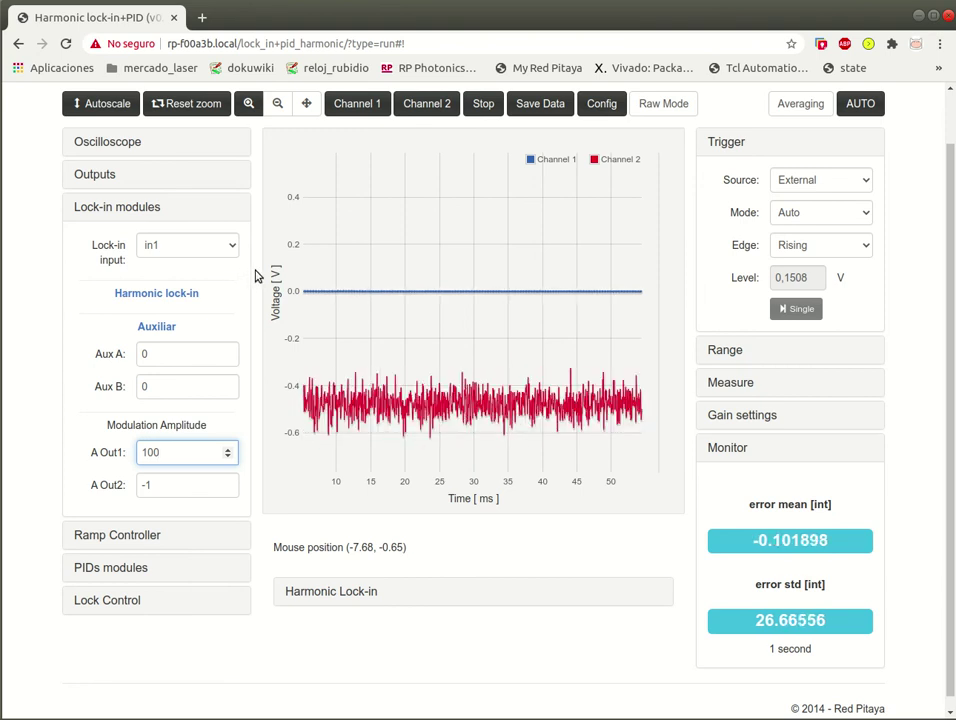
pyautogui.scroll(2, 255, 275)
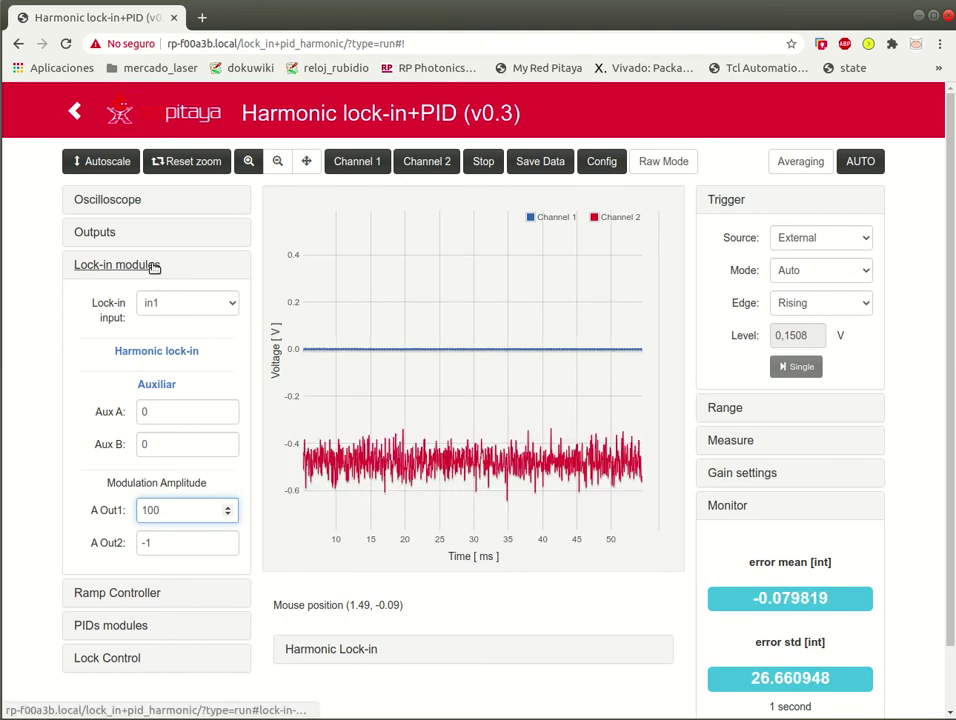
# - Collapse the Lock-in modules and Trigger sections, leaving traces and error monitor visible
pyautogui.click(139, 266)
pyautogui.click(138, 267)
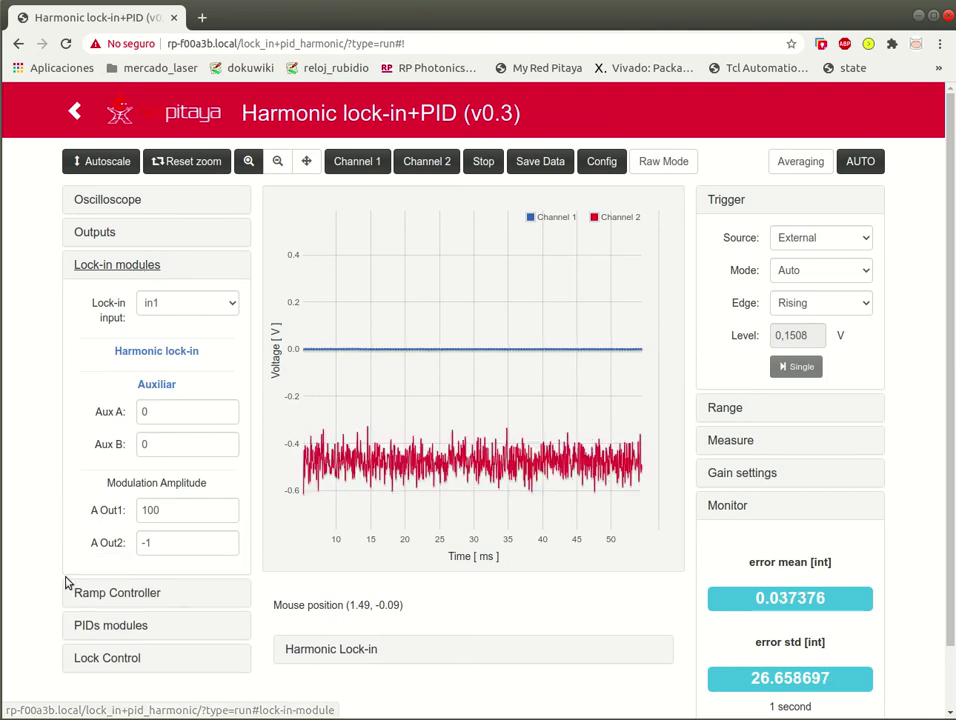
pyautogui.click(147, 267)
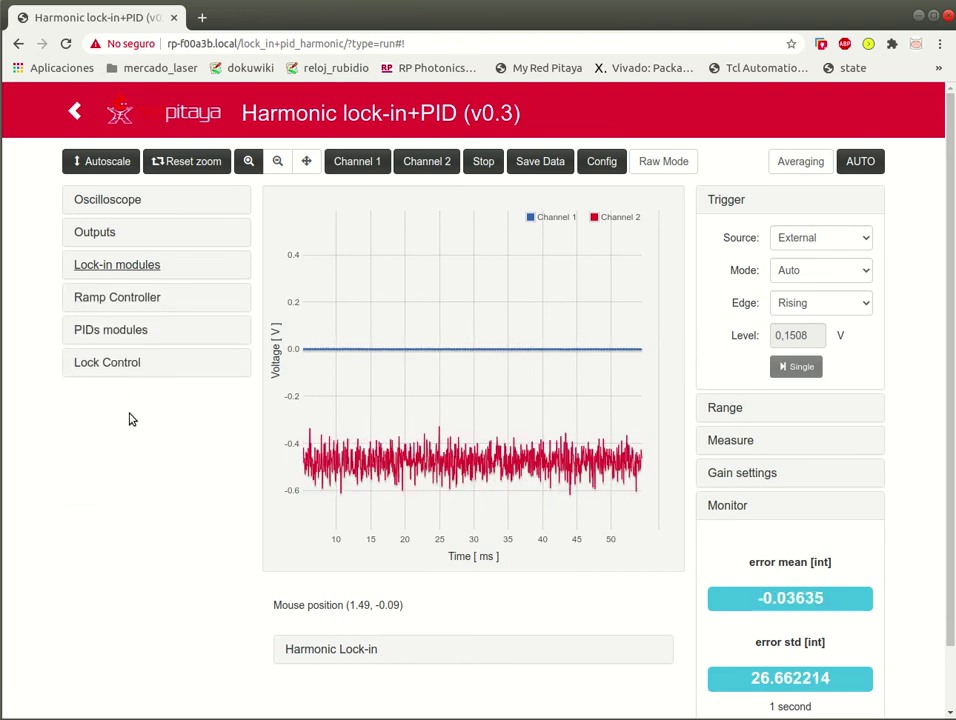
pyautogui.click(811, 204)
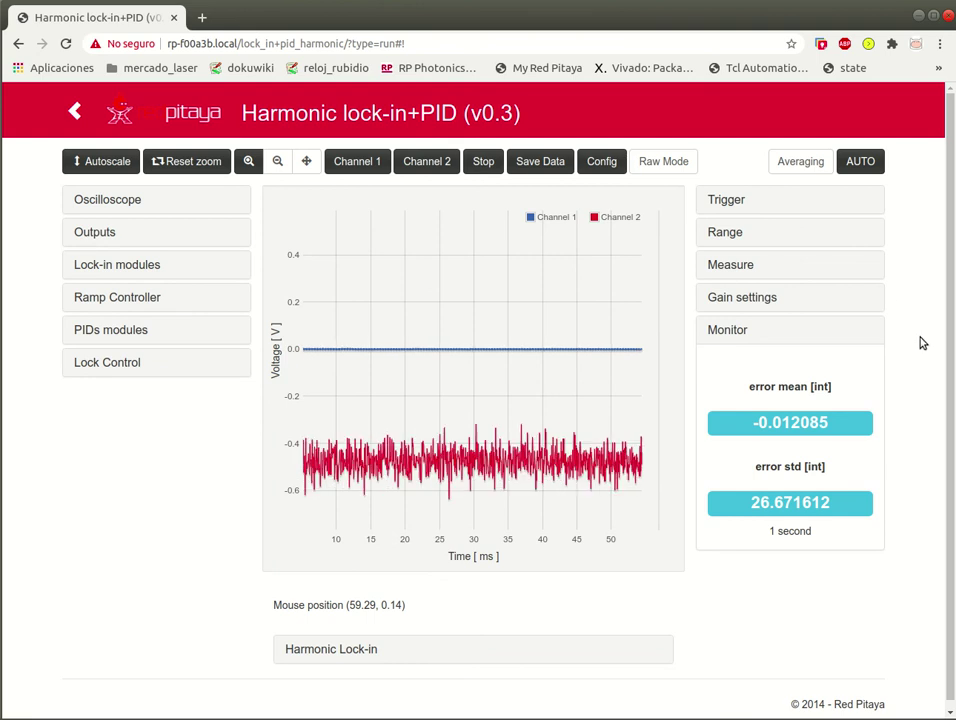